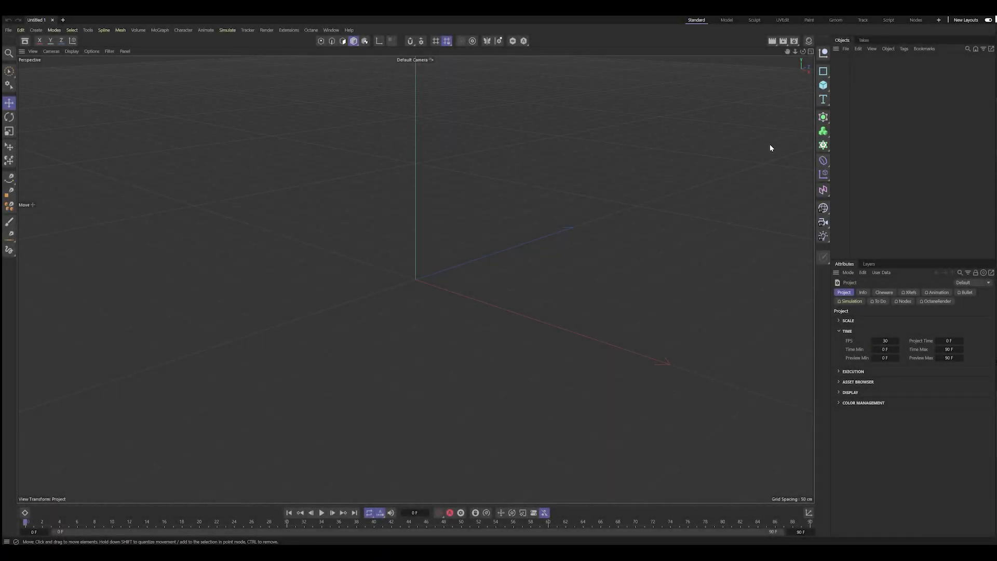
Merge the fuel can OBJ model into the empty scene, accepting the import settings.
left_click(844, 50)
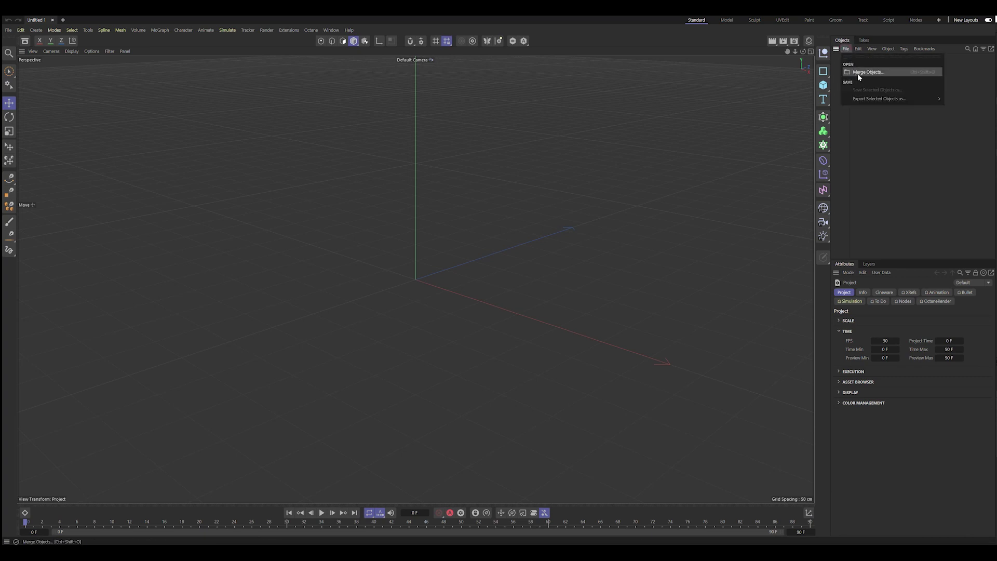
left_click(858, 73)
double_click(133, 151)
left_click(124, 247)
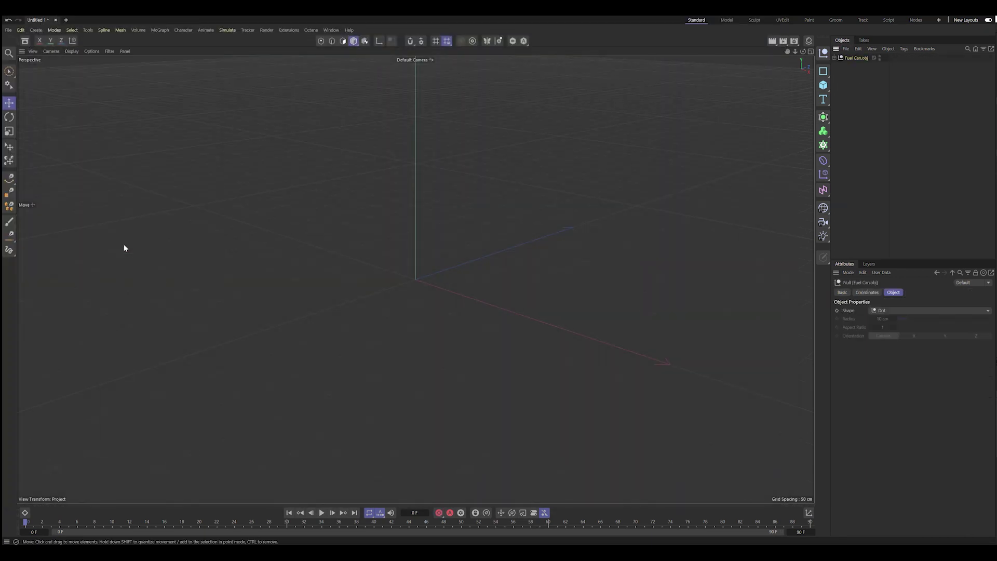
Scale the fuel can up against a temporary reference cube, then delete the cube.
left_click(823, 85)
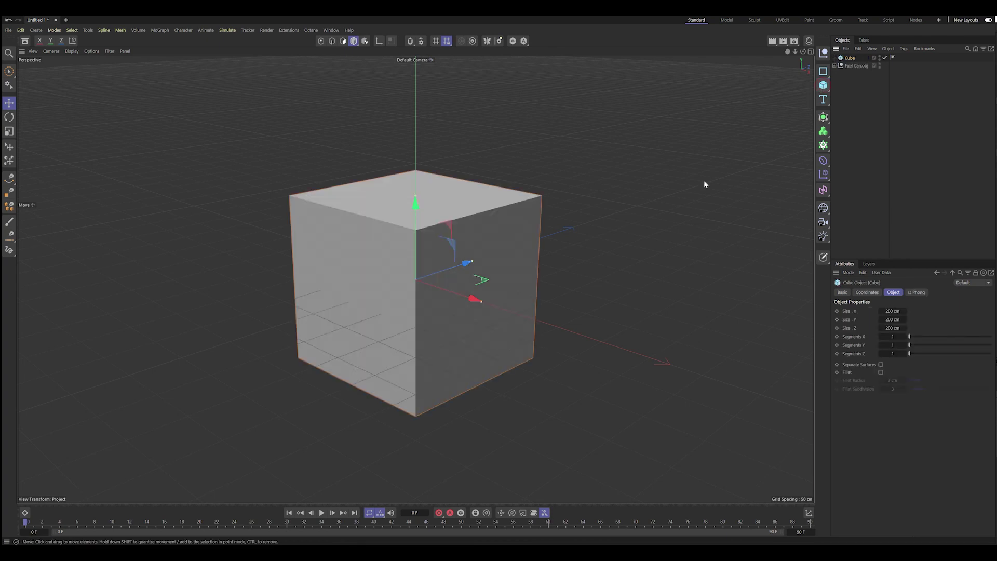
left_click(9, 130)
left_click_drag(591, 335, 675, 364)
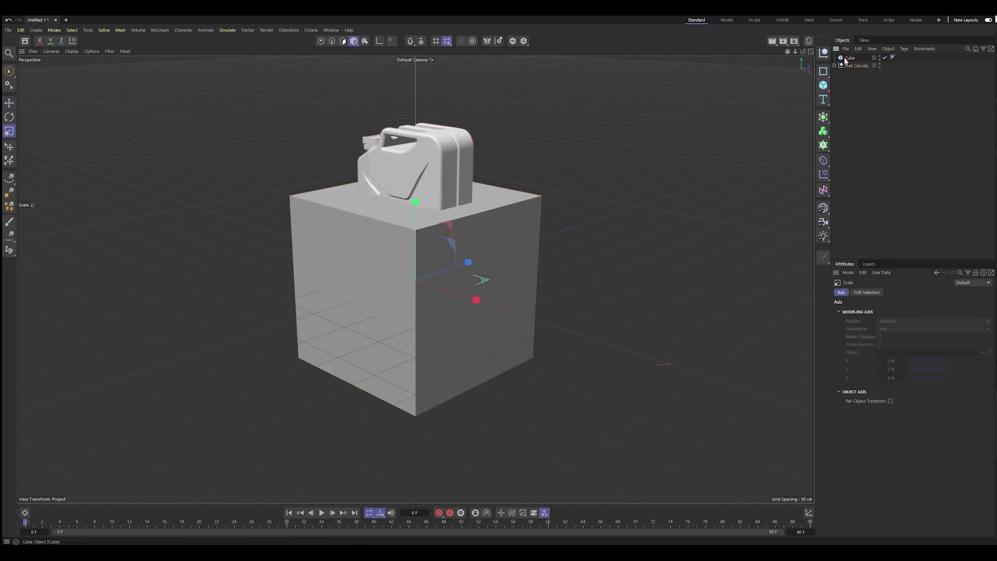
key("Delete")
mouse_move(475, 230)
left_mouse_down("alt")
mouse_move(386, 240)
mouse_move(499, 267)
mouse_move(265, 245)
mouse_move(590, 272)
mouse_move(723, 265)
mouse_move(618, 249)
mouse_move(408, 258)
left_mouse_up("alt")
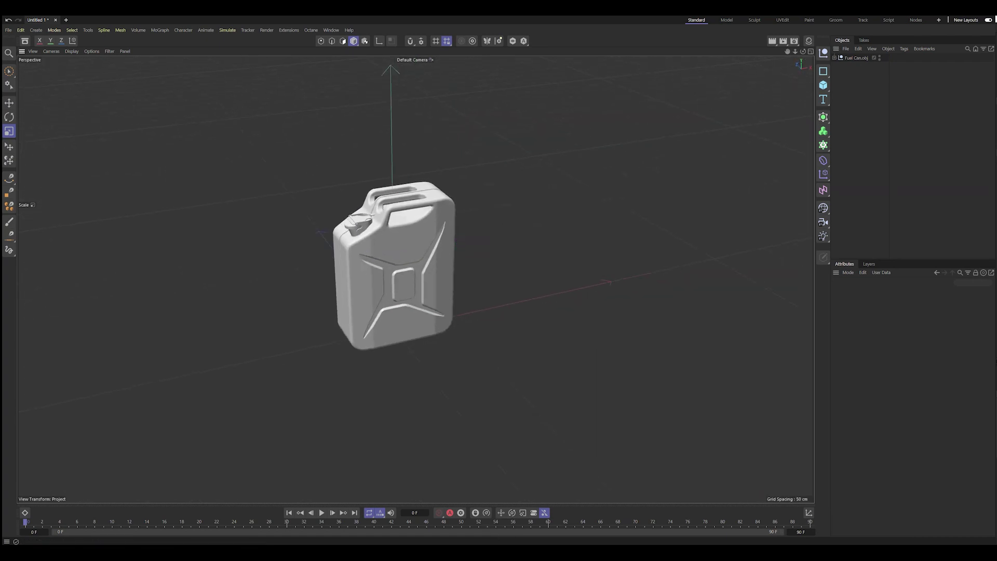
left_click(823, 85)
Add a Plane under the can with width and height of 4000 cm.
left_click(871, 113)
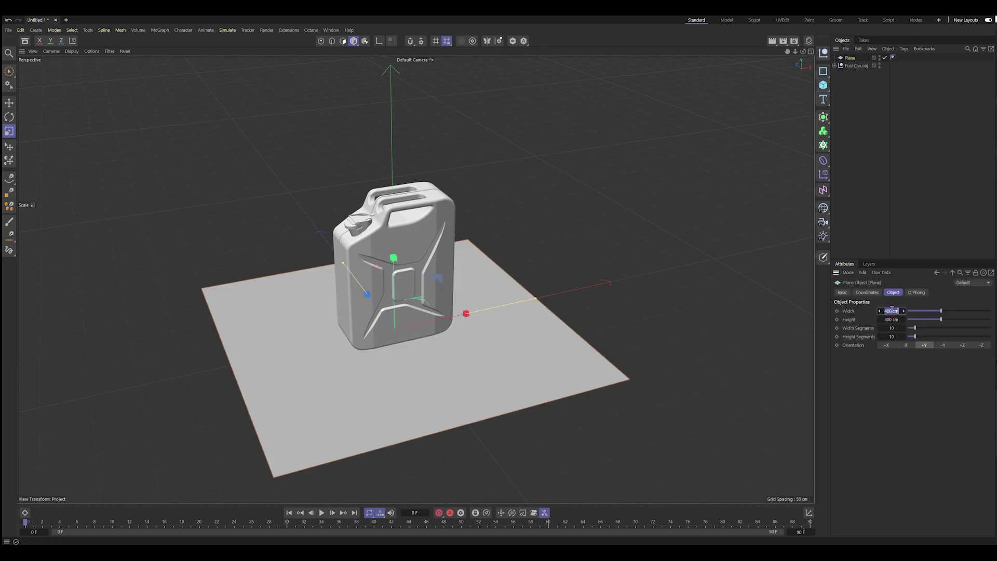
key("Return")
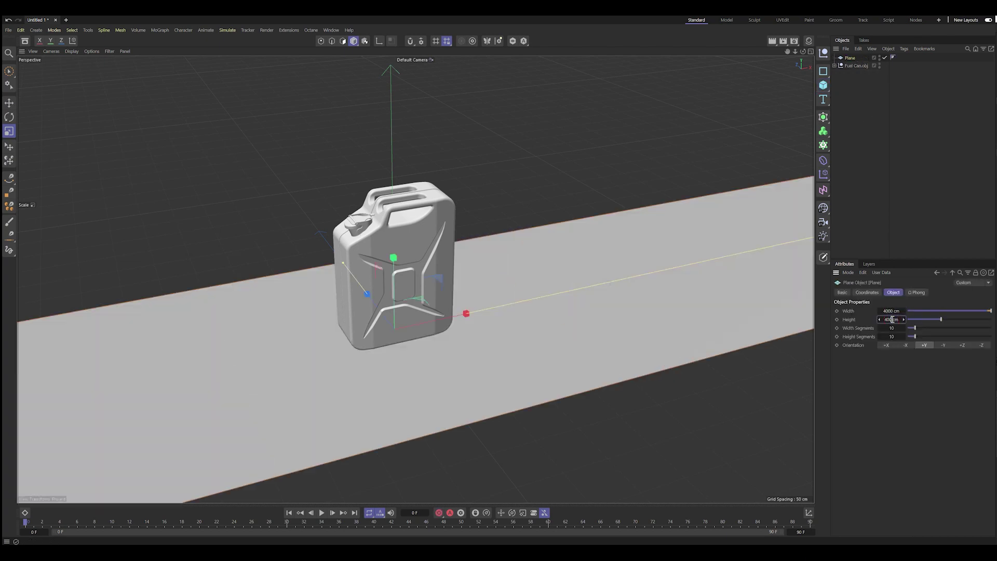
type("4000")
key("Return")
left_click(851, 66)
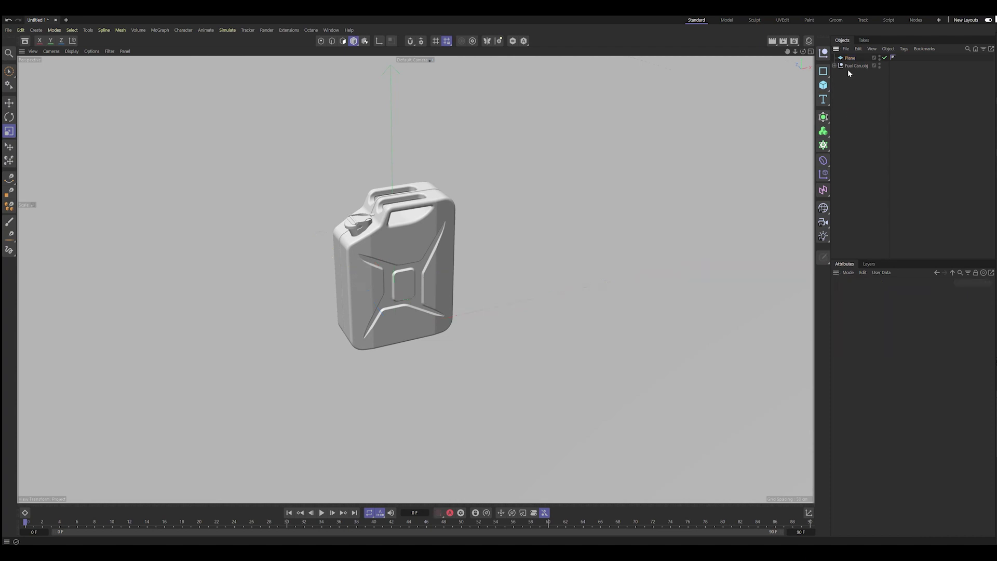
mouse_move(470, 282)
left_mouse_down("alt")
mouse_move(388, 297)
mouse_move(469, 293)
left_mouse_up("alt")
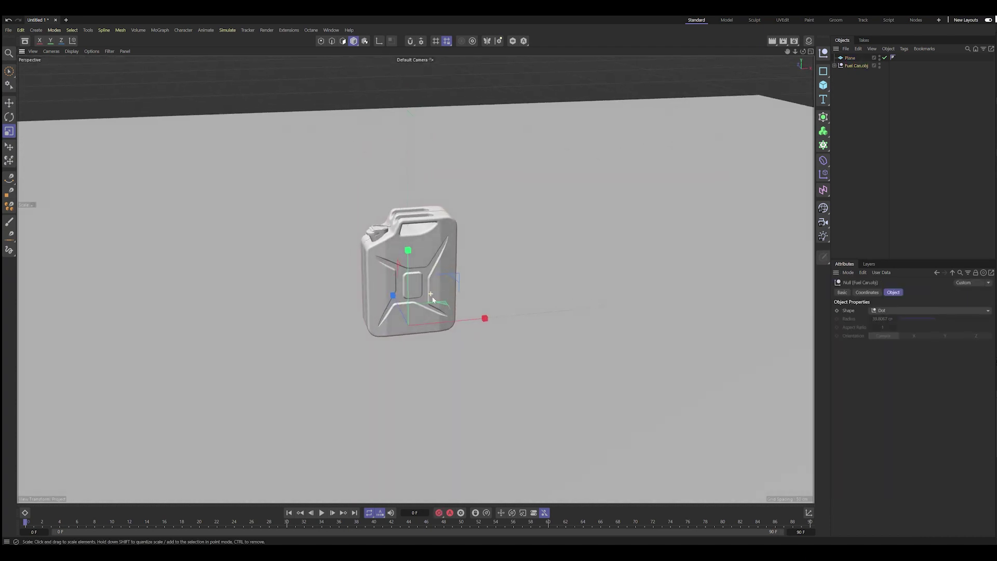
Add an active camera with the Portrait 80 mm focal length, panned to frame the can.
left_click(823, 223)
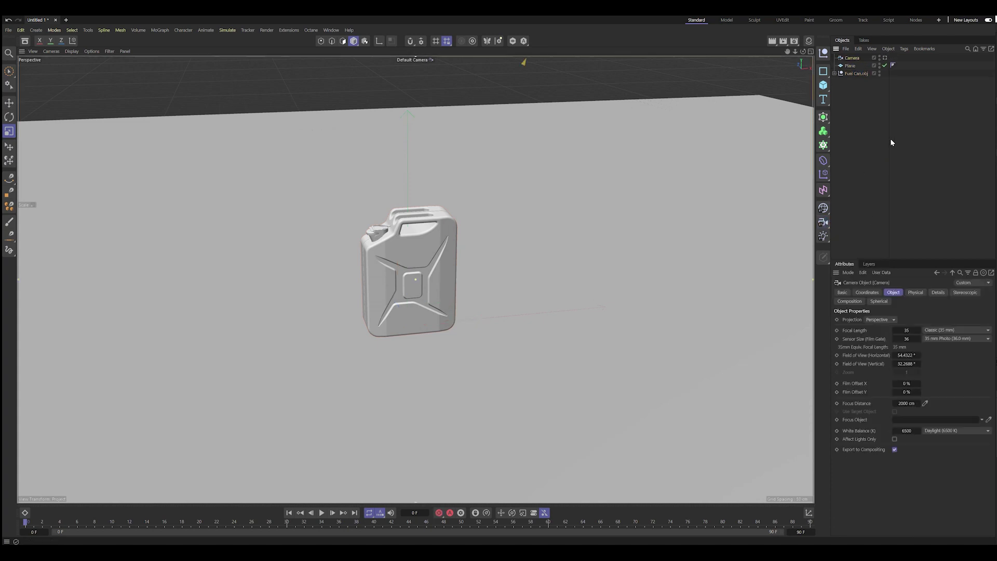
left_click(885, 58)
left_click(958, 330)
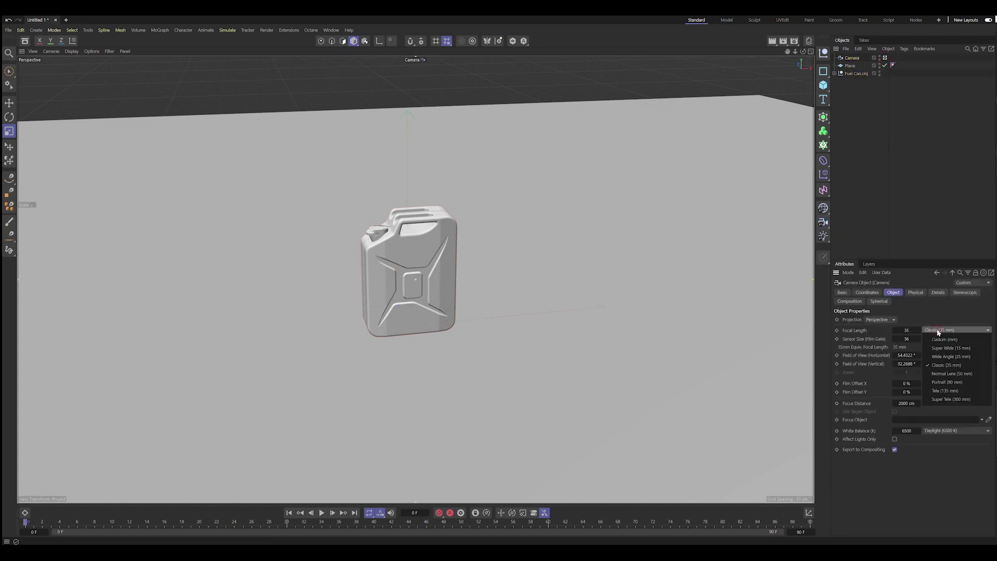
left_click(940, 386)
middle_click_drag(408, 260, 474, 273, "alt")
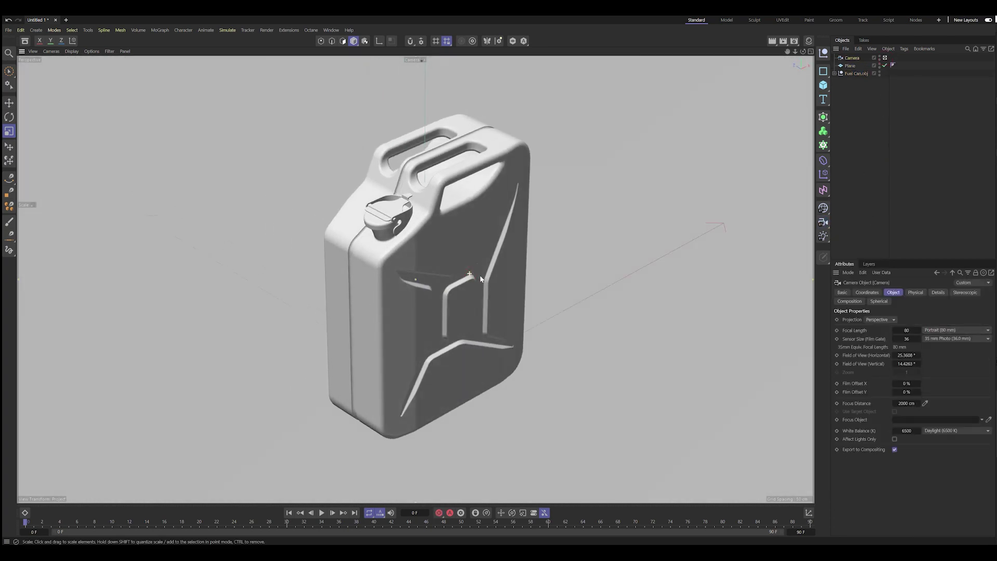
left_click(794, 41)
type("1580")
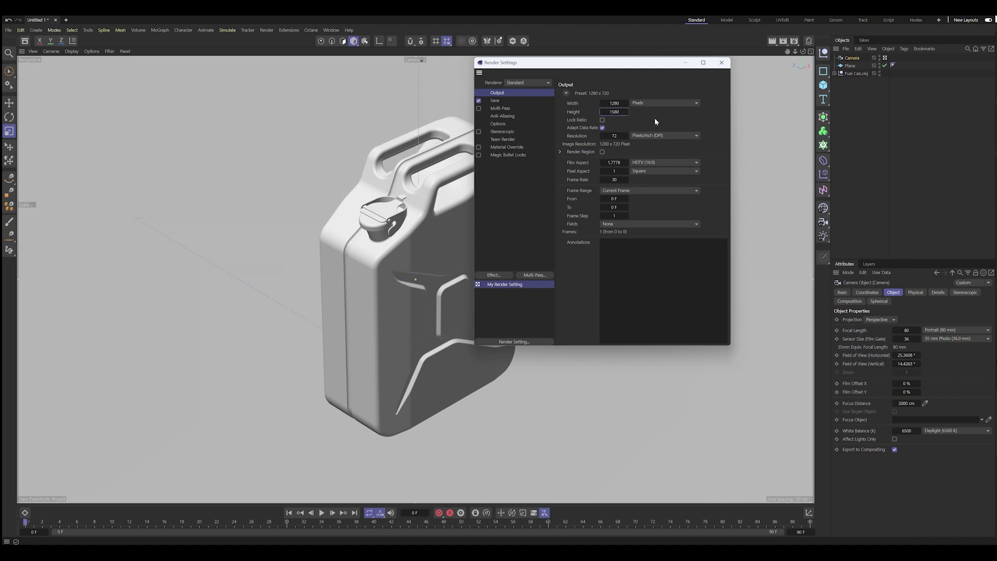
Set the render output height to 1500 for a 1280 × 1500 portrait frame.
key("Return")
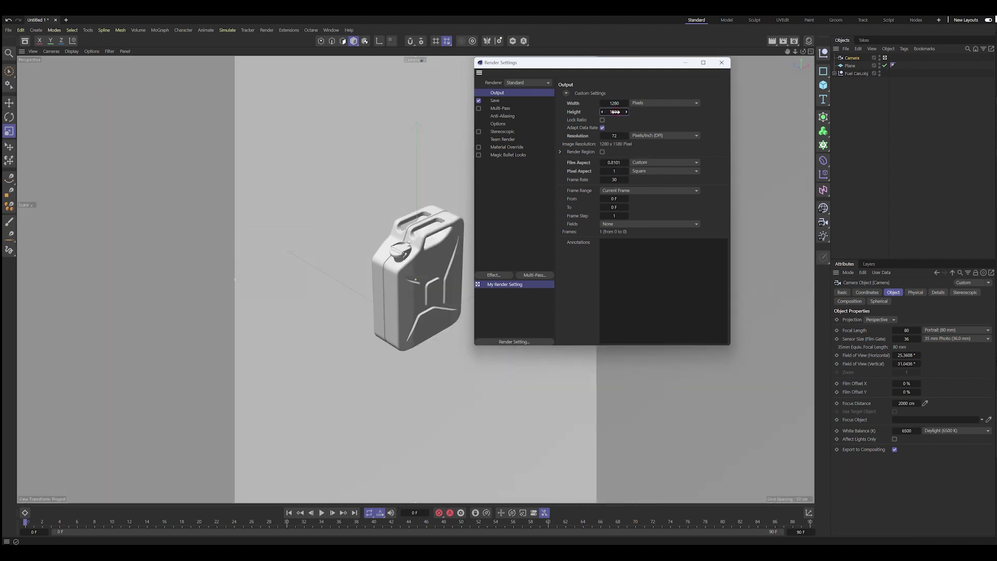
type("0")
key("Return")
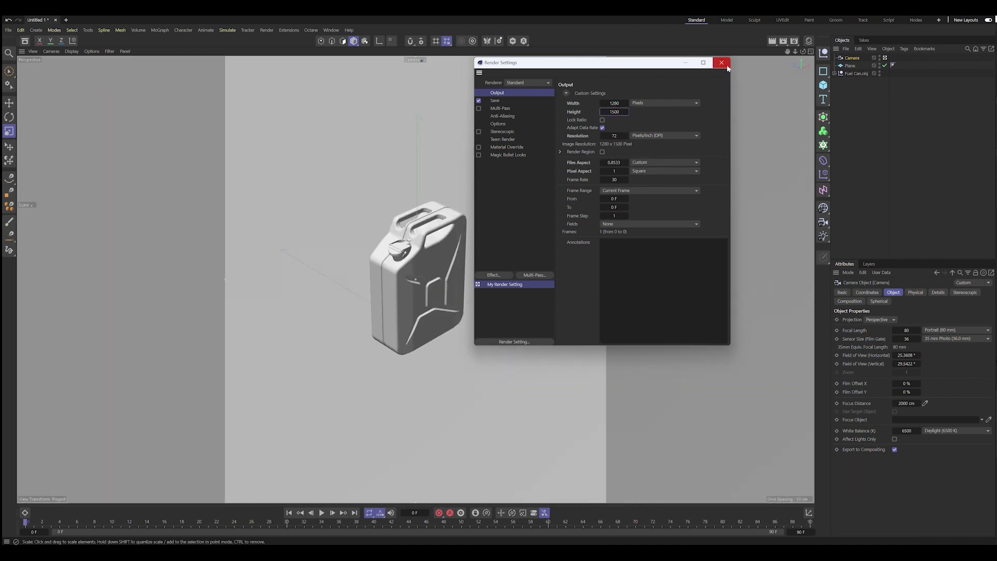
left_click(721, 63)
Orbit and dolly the camera so the fuel can fills the portrait frame.
left_click_drag(498, 246, 412, 254, "alt")
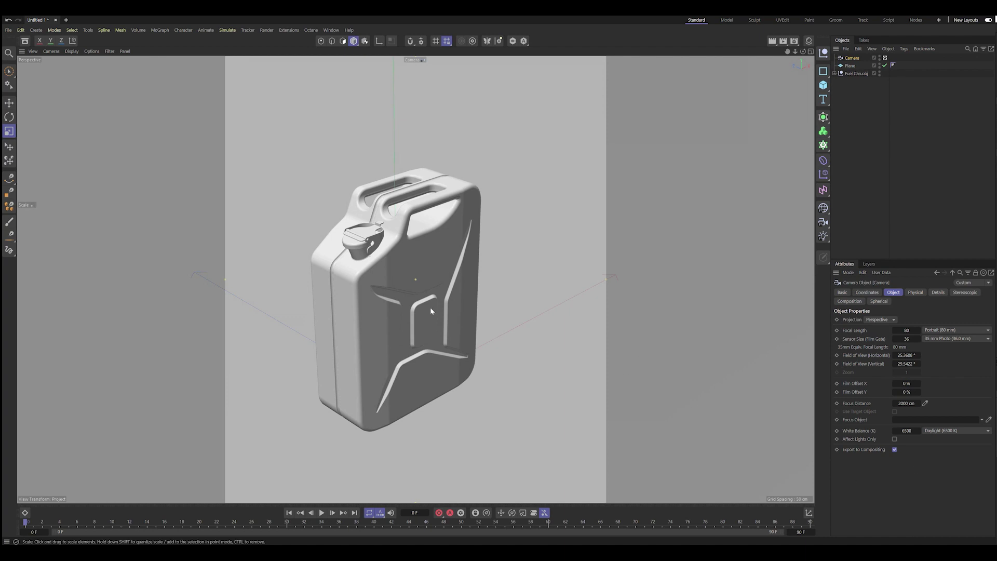
mouse_move(415, 295)
left_mouse_down("alt")
mouse_move(471, 294)
mouse_move(447, 276)
left_mouse_up("alt")
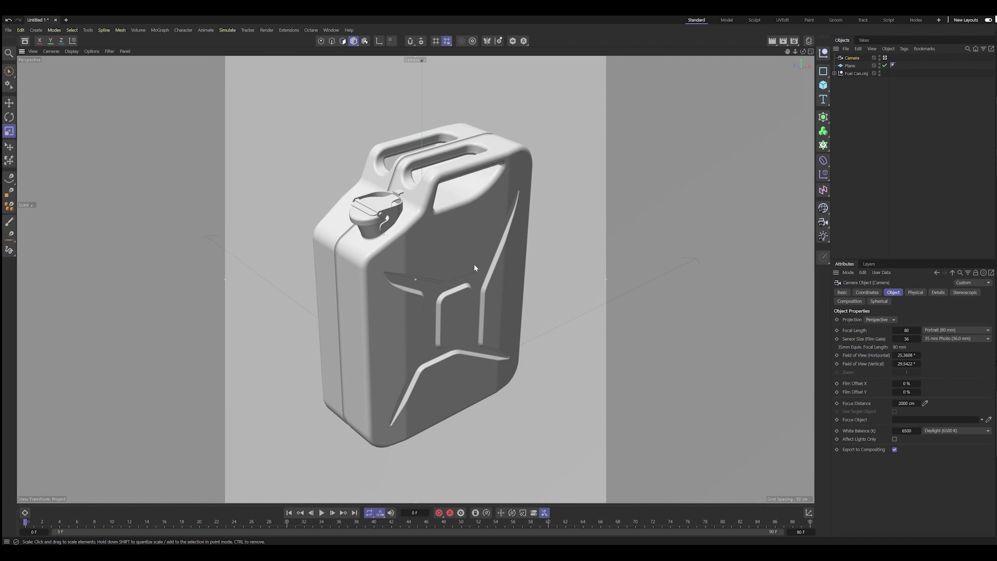
left_click(320, 32)
Dock the Octane Live Viewer to the left of the scene view.
left_click(332, 44)
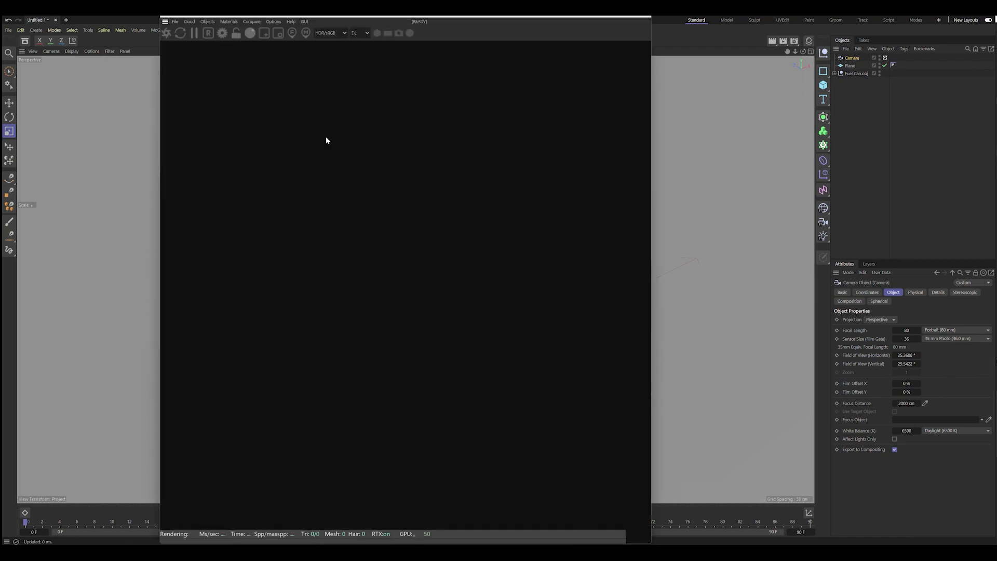
left_click_drag(102, 74, 8, 93)
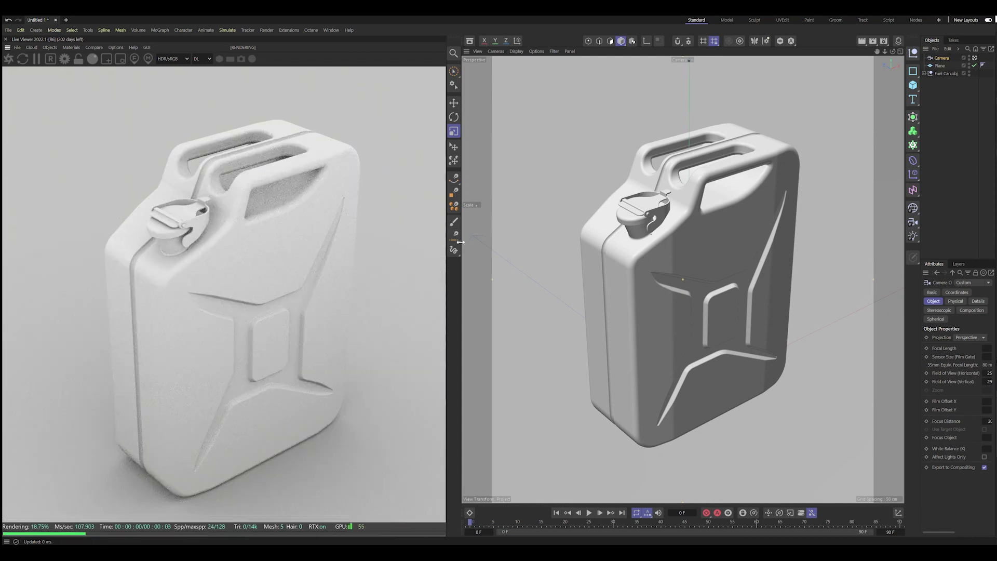
left_click_drag(460, 247, 404, 248)
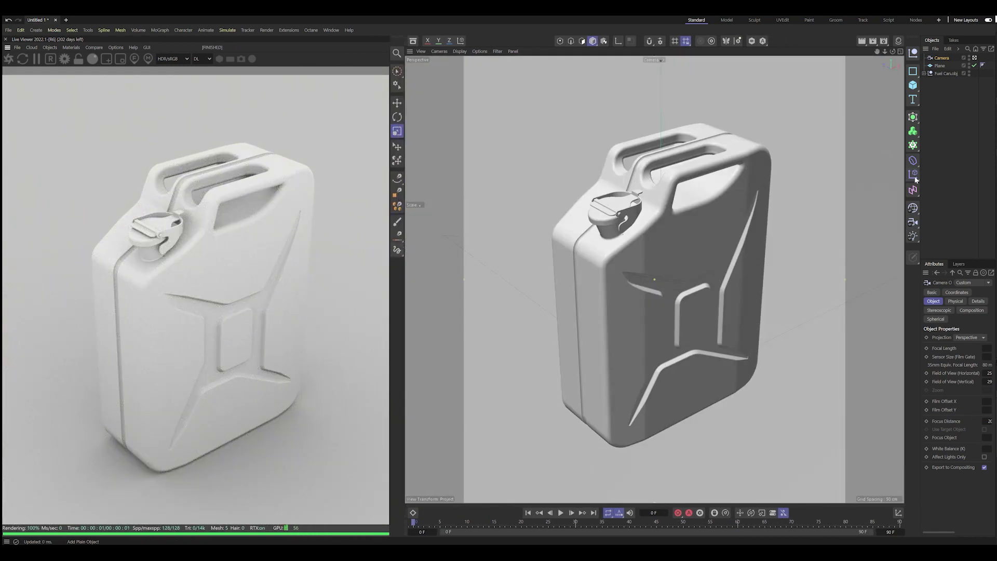
Add a Protection rigging tag to the camera to lock it.
left_click(955, 77)
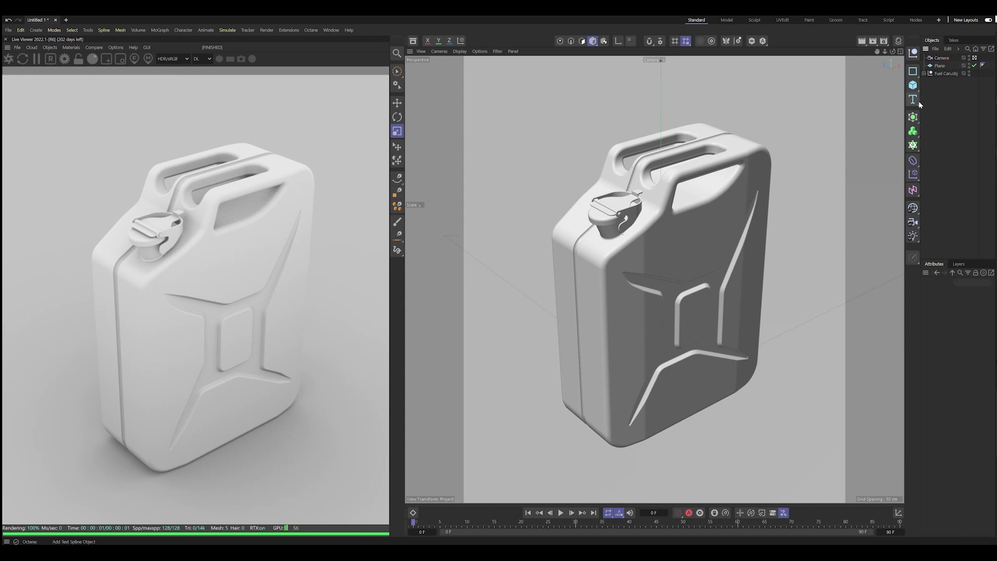
left_click_drag(920, 106, 803, 105)
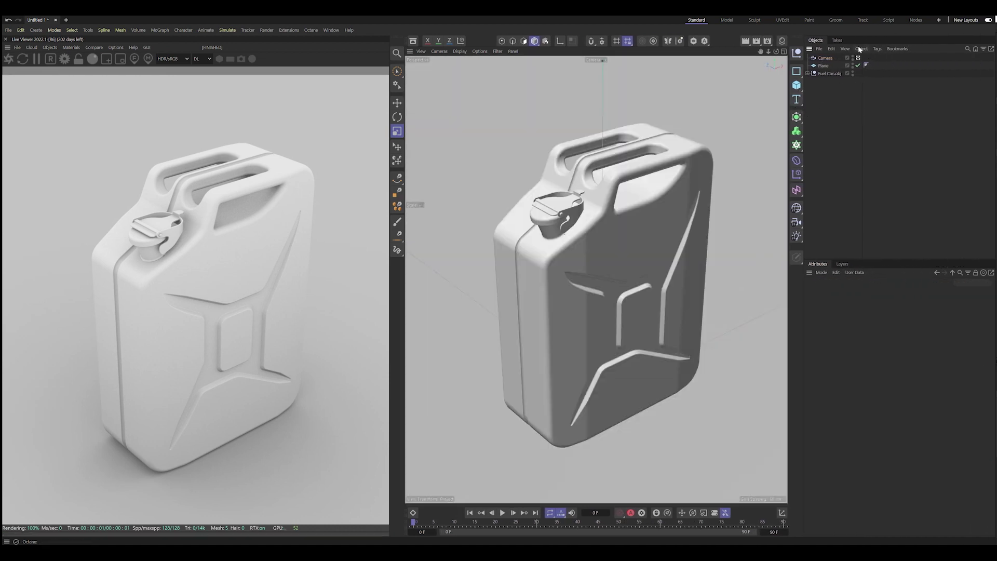
right_click(826, 61)
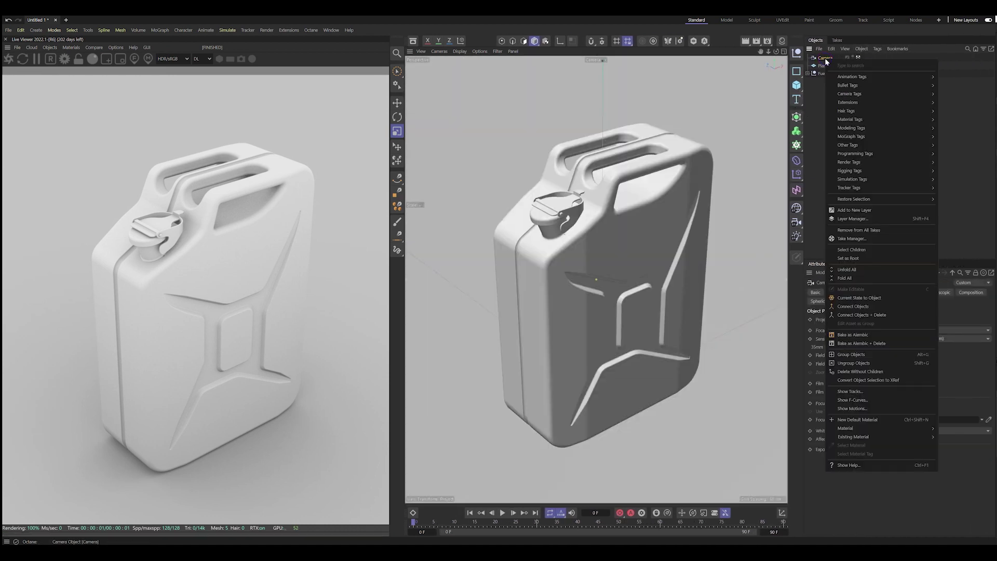
mouse_move(849, 170)
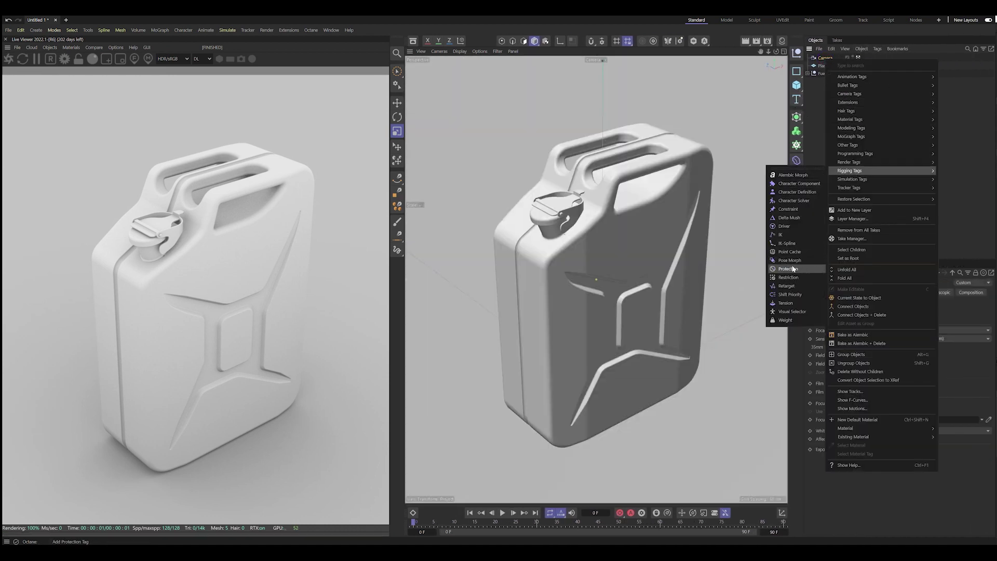
left_click(793, 268)
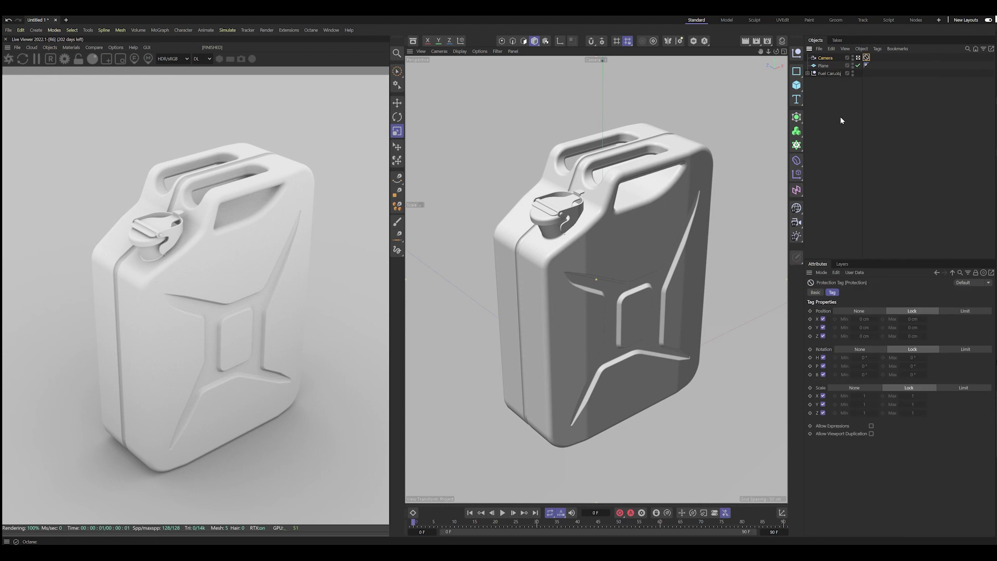
Delete the default material in the Material Manager.
left_click(831, 73)
key("shift+F2")
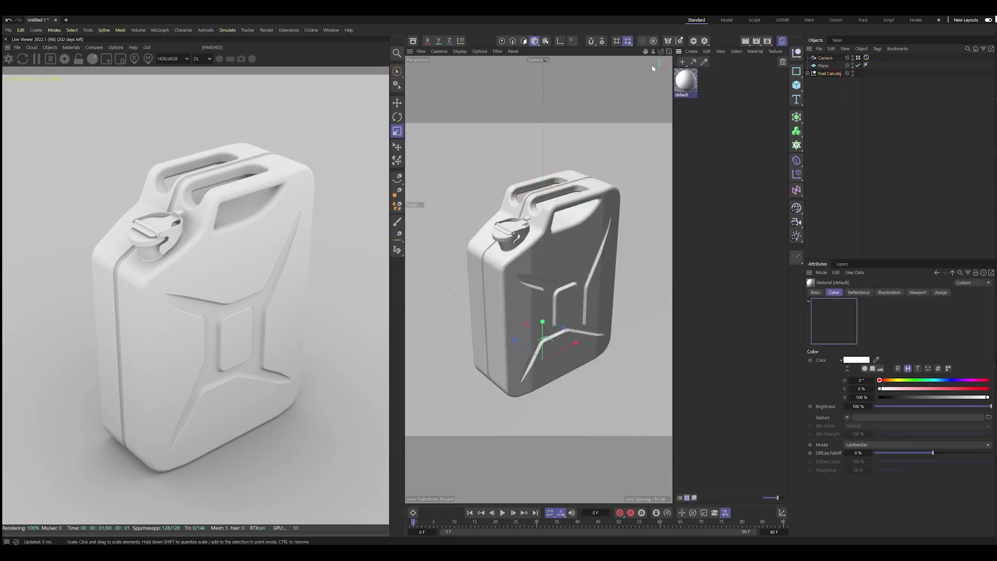
key("Delete")
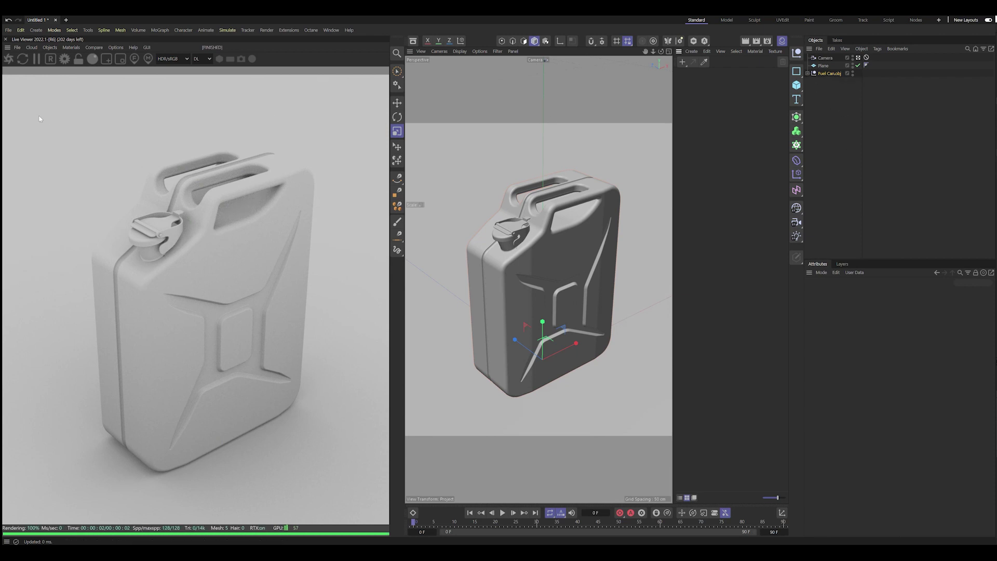
Add an Octane area light parented under a null named Top.
left_click(49, 47)
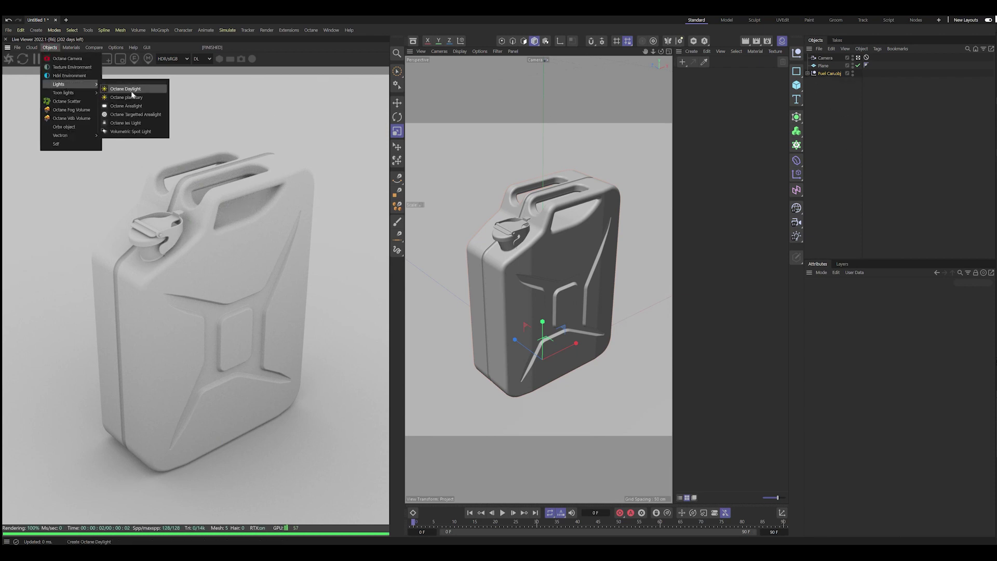
left_click(132, 107)
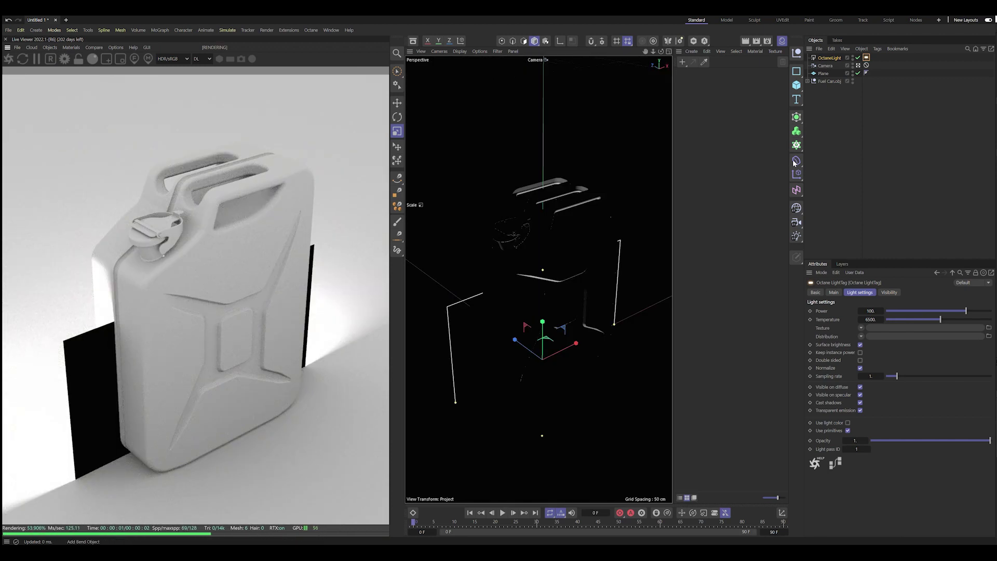
left_click(39, 32)
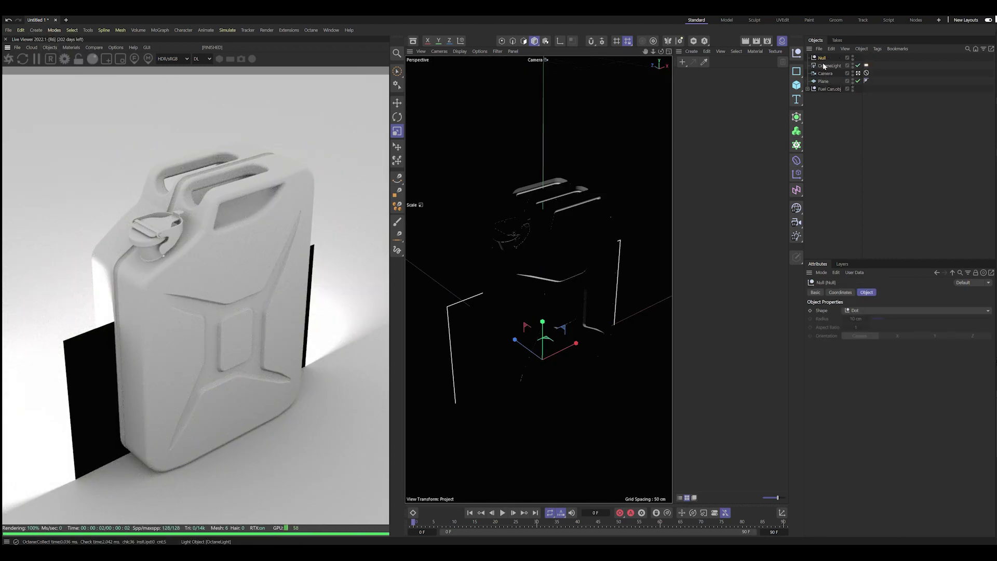
left_click_drag(824, 61, 820, 61)
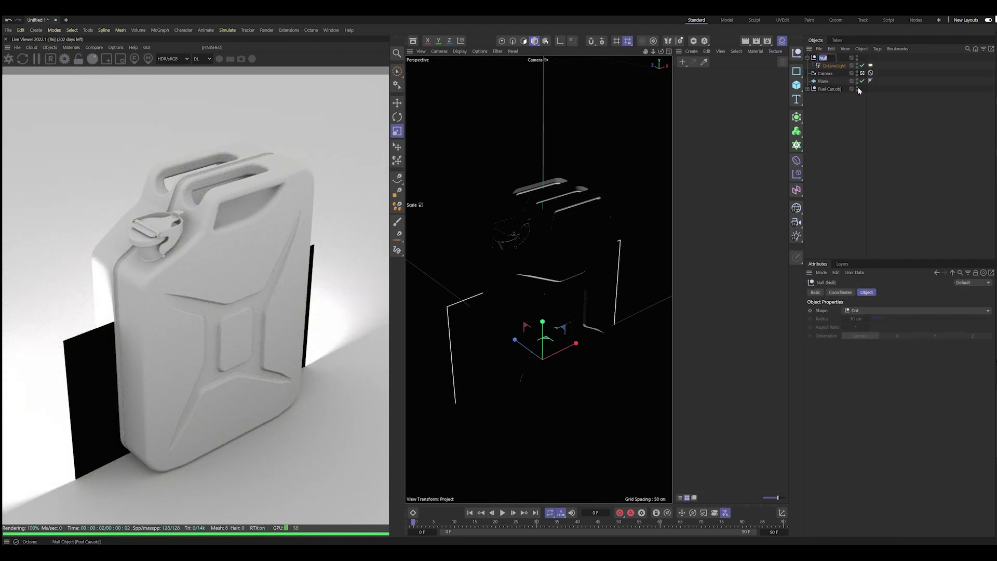
double_click(824, 58)
type("Top")
left_click(836, 110)
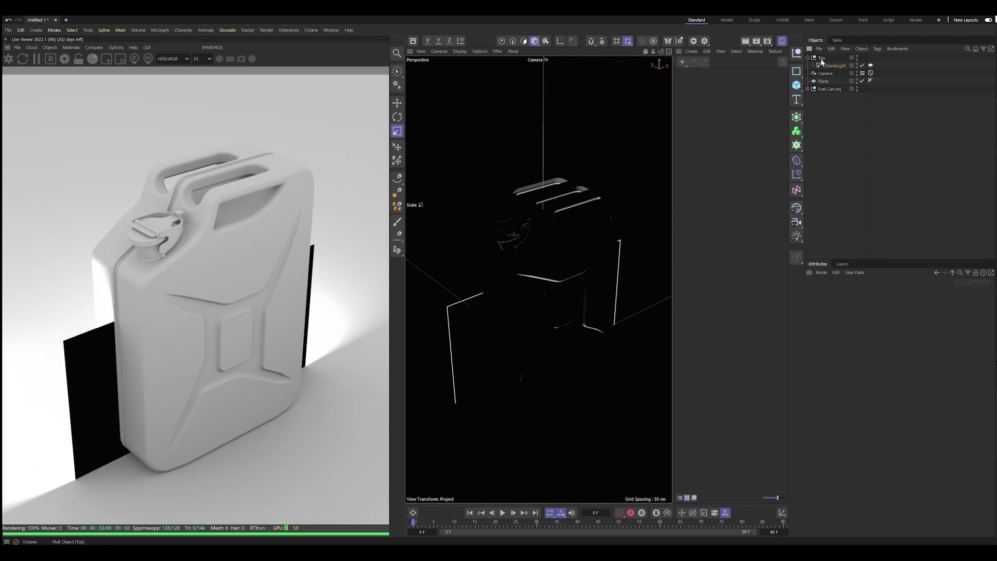
Set the Top rig's rotation pitch (R.P) to -90°.
left_click(821, 59)
left_click(841, 293)
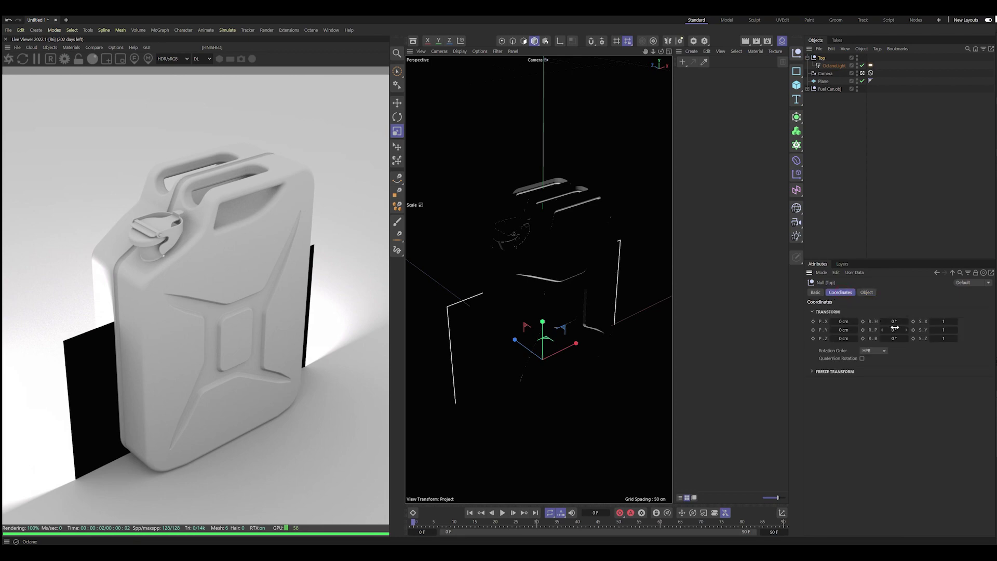
mouse_move(896, 323)
left_mouse_down()
mouse_move(904, 323)
mouse_move(897, 330)
left_mouse_up()
key("ctrl+z")
type("0")
key("Return")
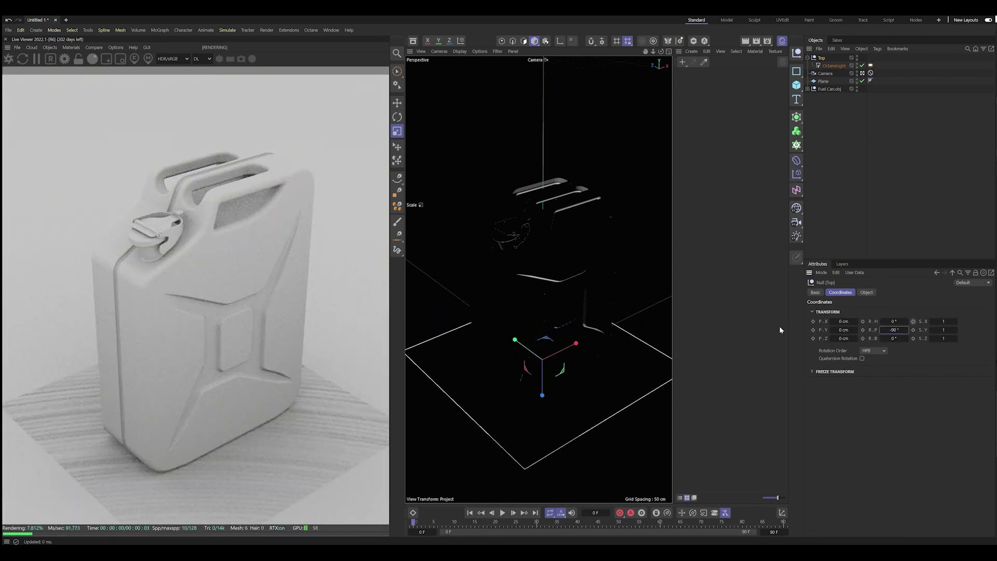
Raise the light along Y and set its LightTag texture to a 0.02 FloatTexture.
key("e")
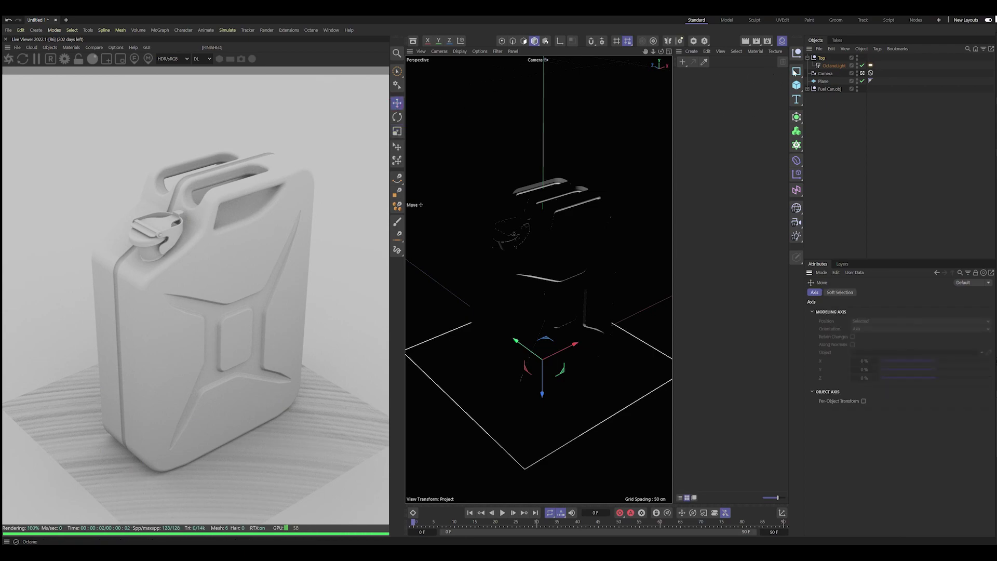
left_click_drag(542, 396, 569, 59)
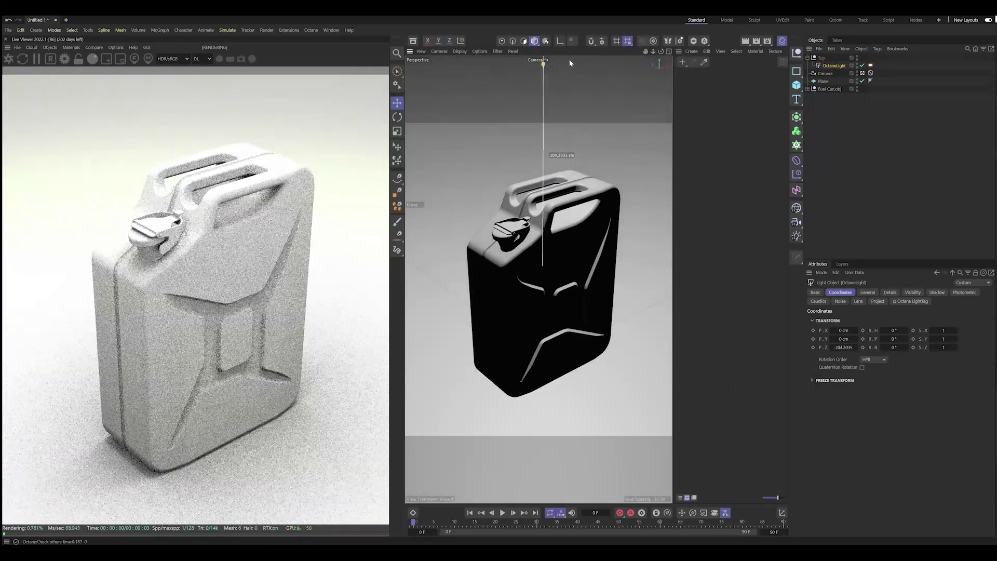
left_click(870, 65)
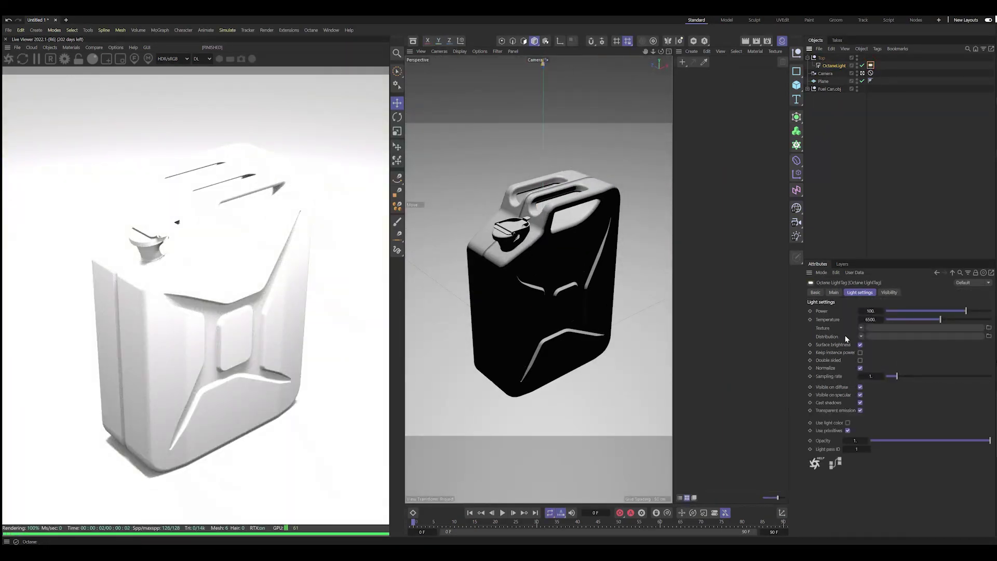
left_click(860, 328)
mouse_move(873, 466)
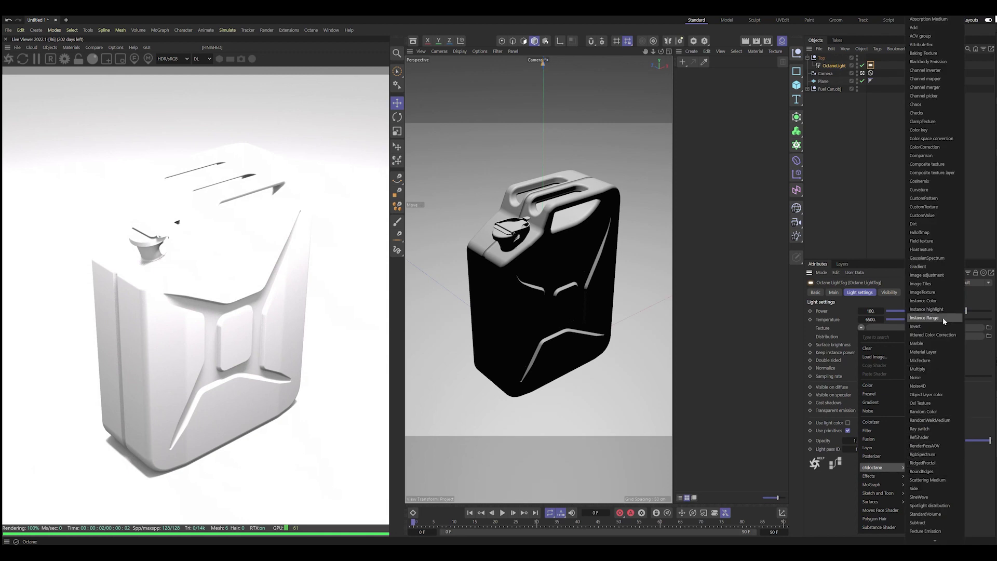
left_click(924, 249)
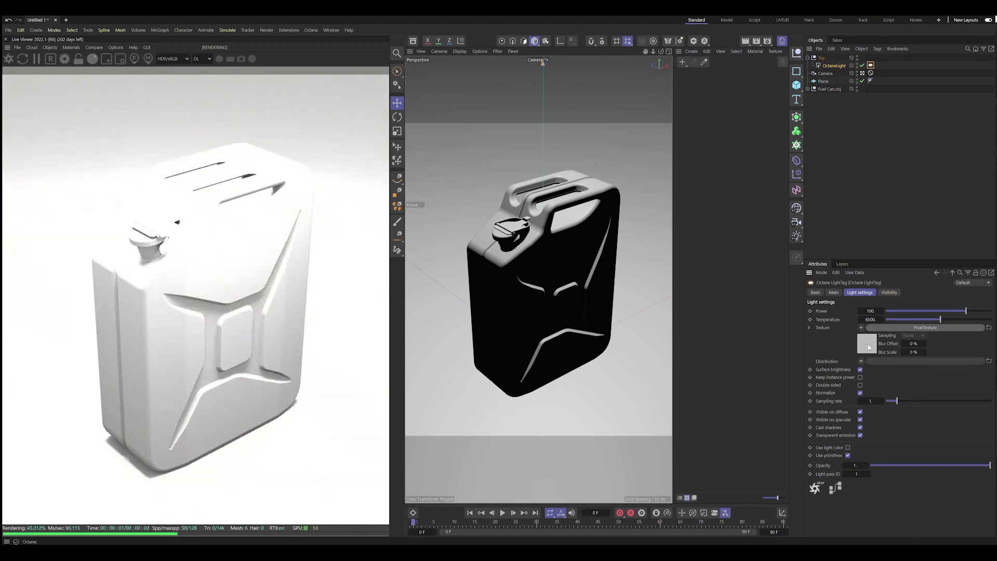
left_click_drag(923, 311, 866, 311)
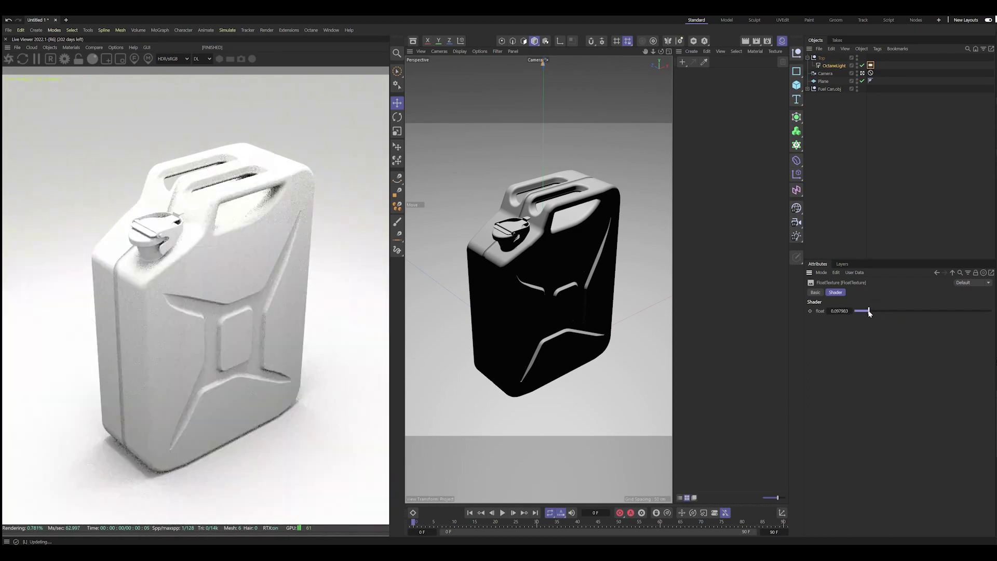
double_click(840, 310)
type("0.02")
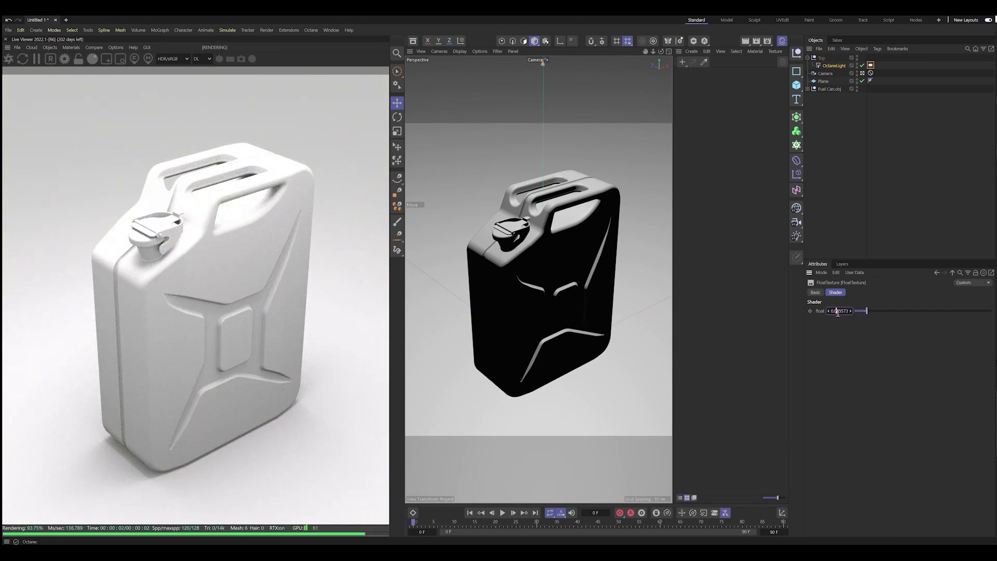
key("Return")
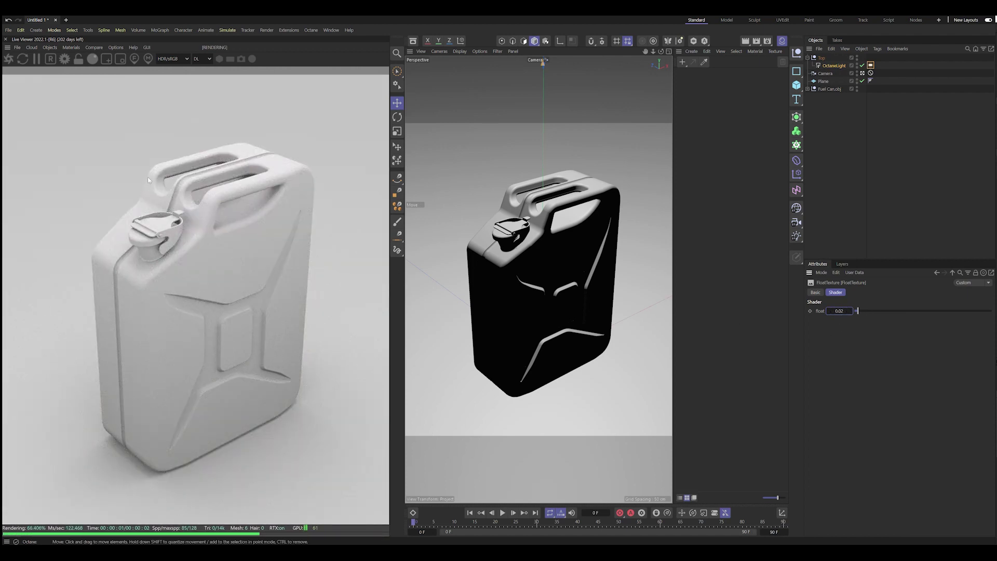
Set the light's Distribution to a FloatTexture and collapse the Top rig.
left_click(871, 65)
left_click(860, 292)
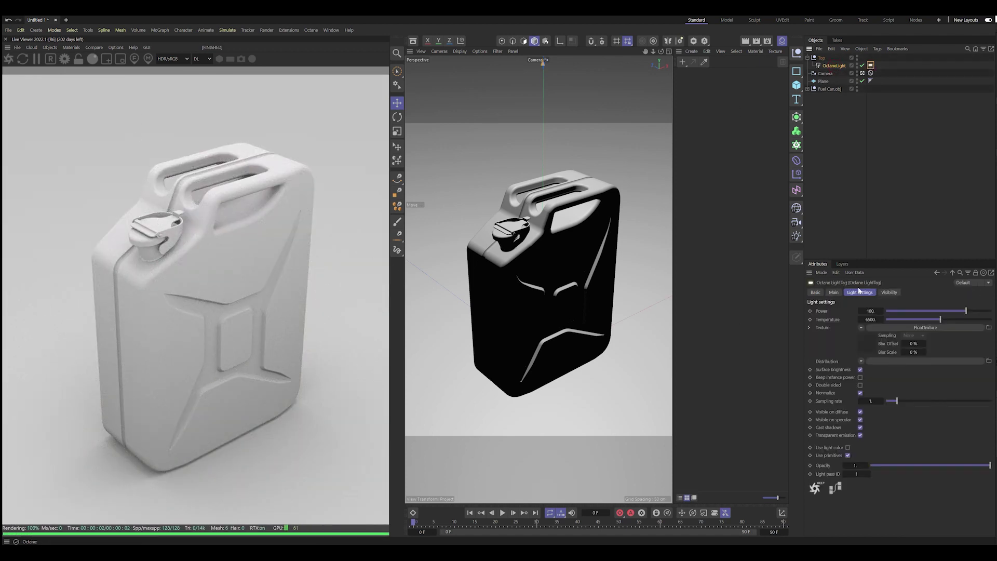
left_click(861, 362)
mouse_move(873, 291)
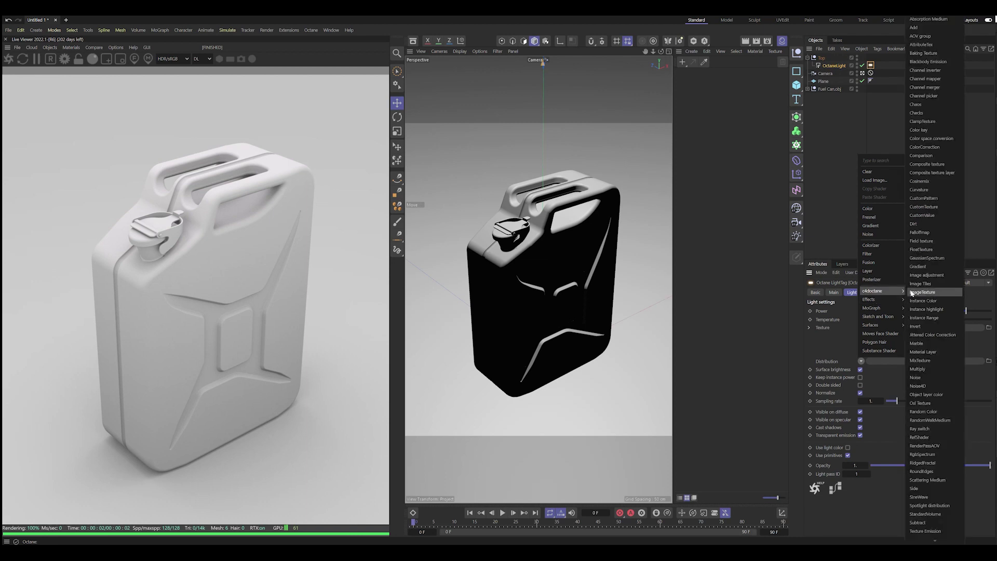
left_click(927, 250)
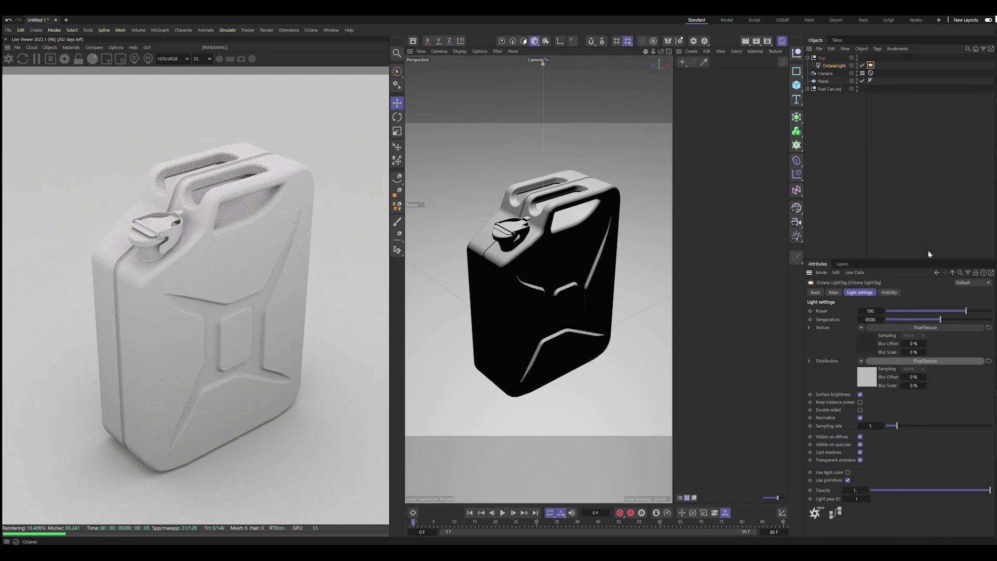
left_click_drag(815, 67, 821, 59)
left_click(821, 59)
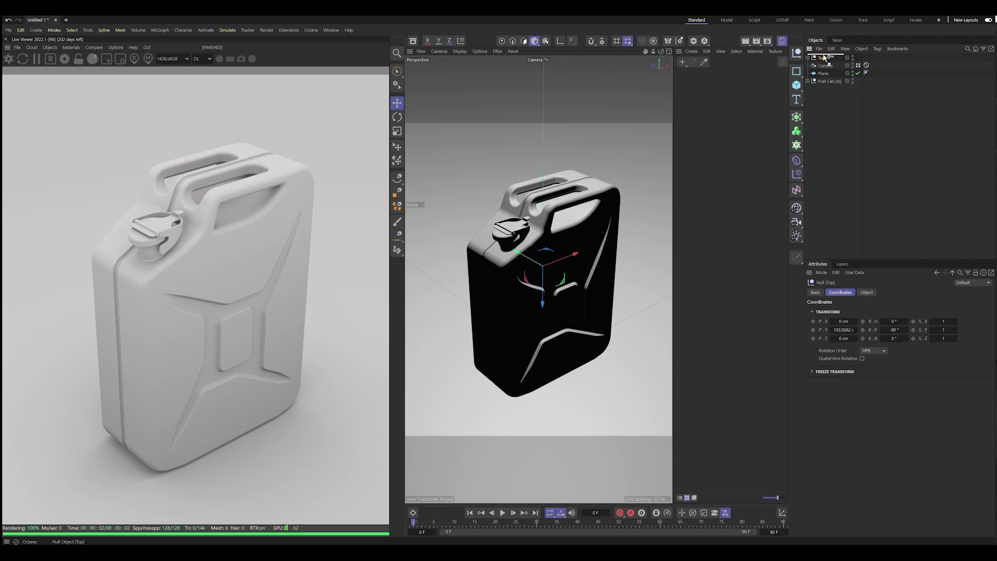
Duplicate the Top rig as Back, set its pitch to 0° and swing it around.
key("ctrl+c")
key("ctrl+v")
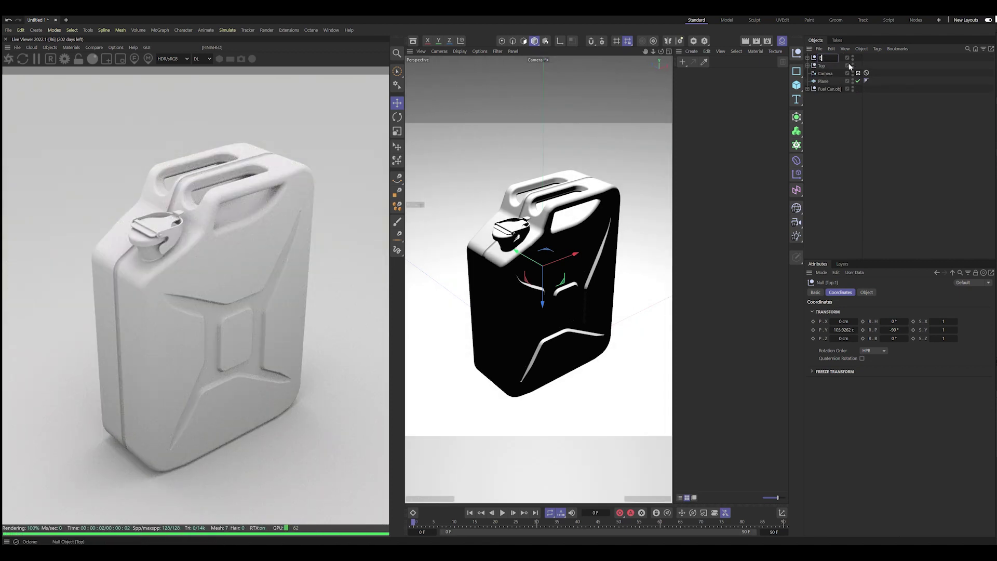
left_click(807, 58)
middle_click(610, 211)
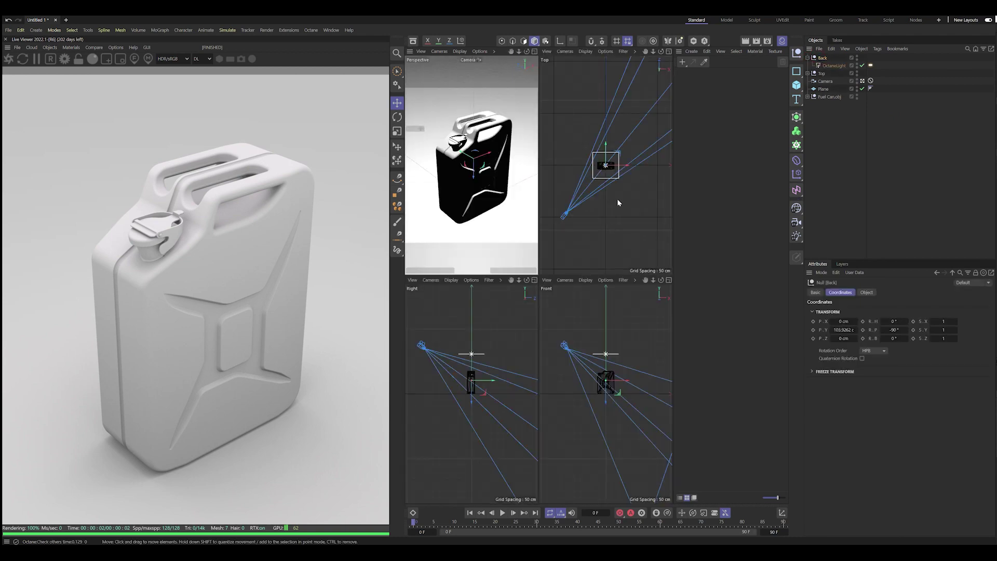
type("0")
key("Return")
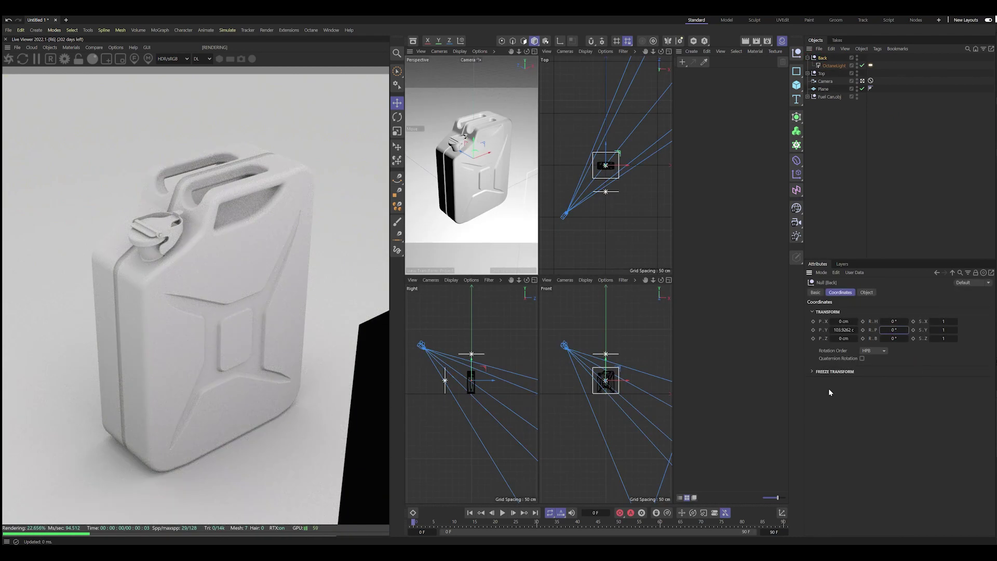
mouse_move(891, 319)
left_mouse_down()
mouse_move(817, 320)
mouse_move(826, 320)
left_mouse_up()
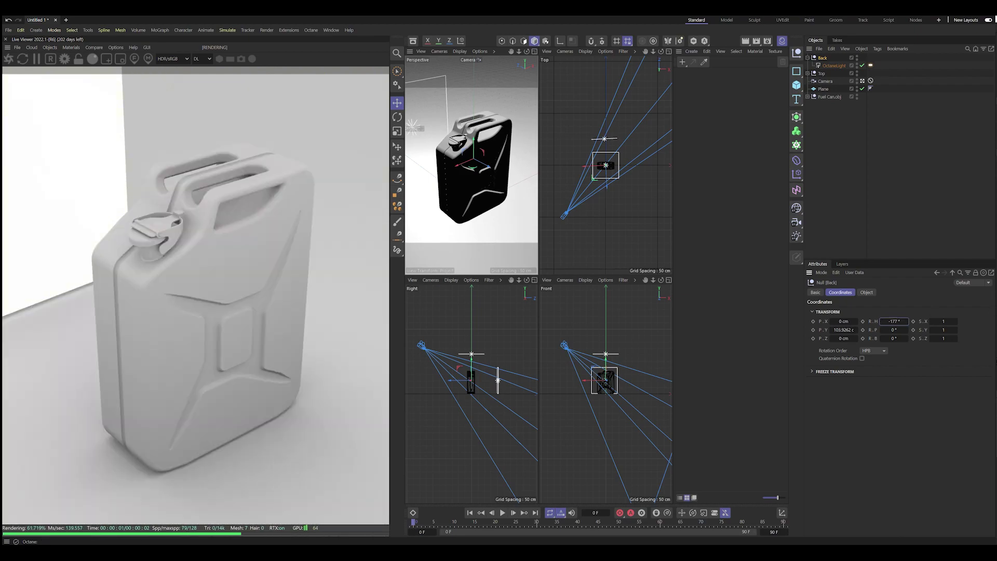
Raise the Back light's colour temperature and push the light further out.
left_click(870, 66)
left_click_drag(935, 319, 978, 320)
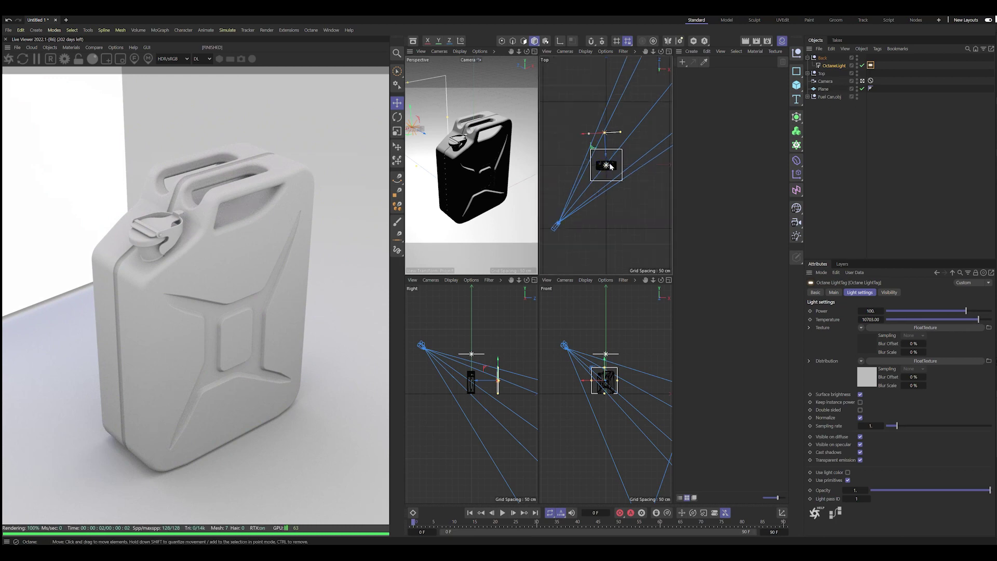
left_click(833, 66)
left_click_drag(605, 155, 605, 140)
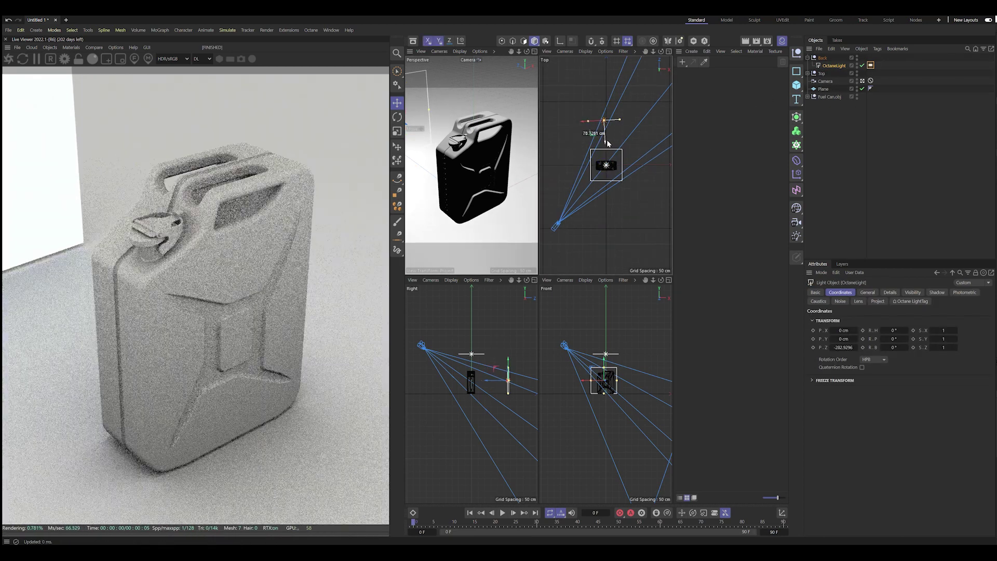
Set the Back rig's heading to -180° and adjust the light's distance from the can.
left_click(822, 58)
left_click(893, 321)
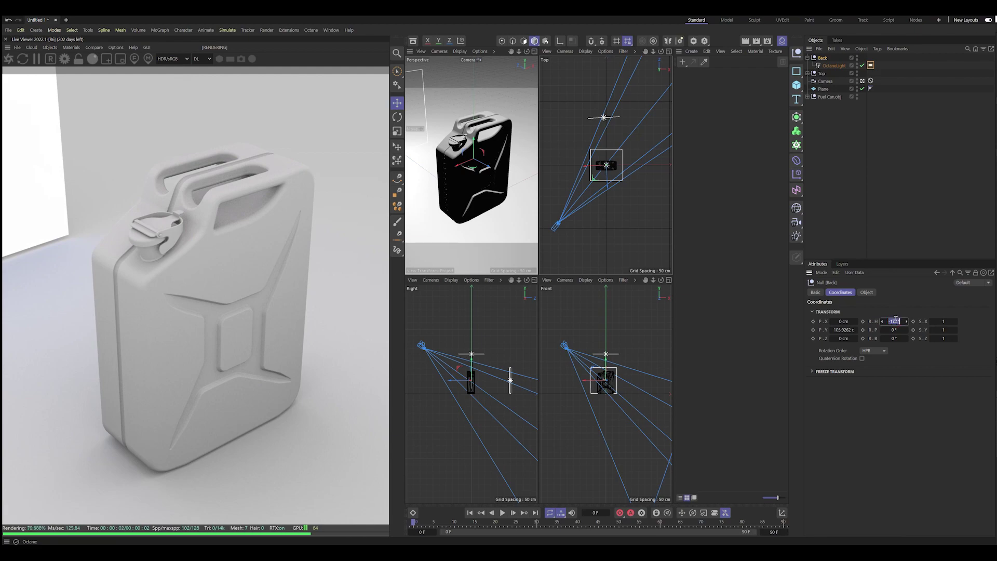
type("-180")
key("Return")
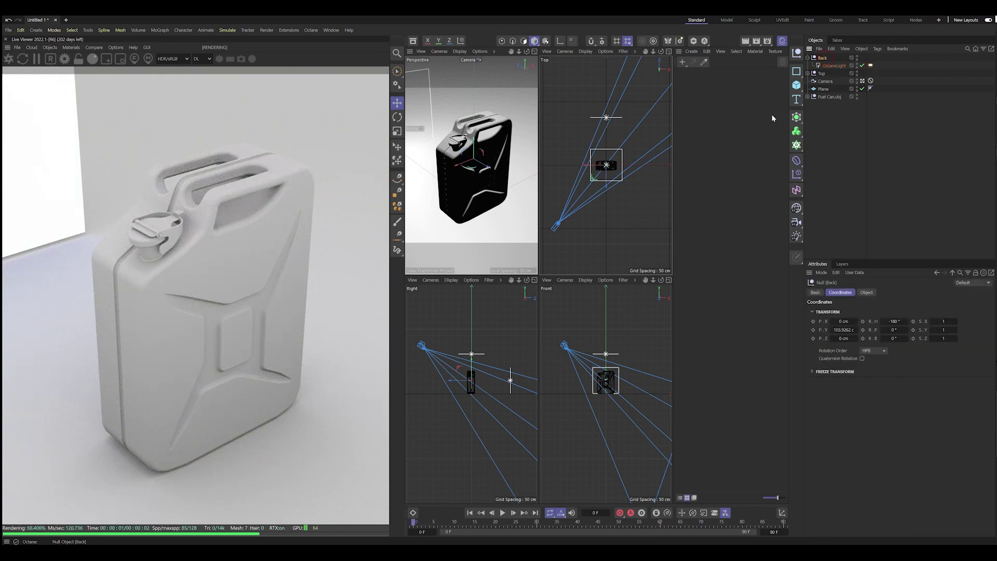
left_click(825, 65)
left_click_drag(613, 136, 609, 140)
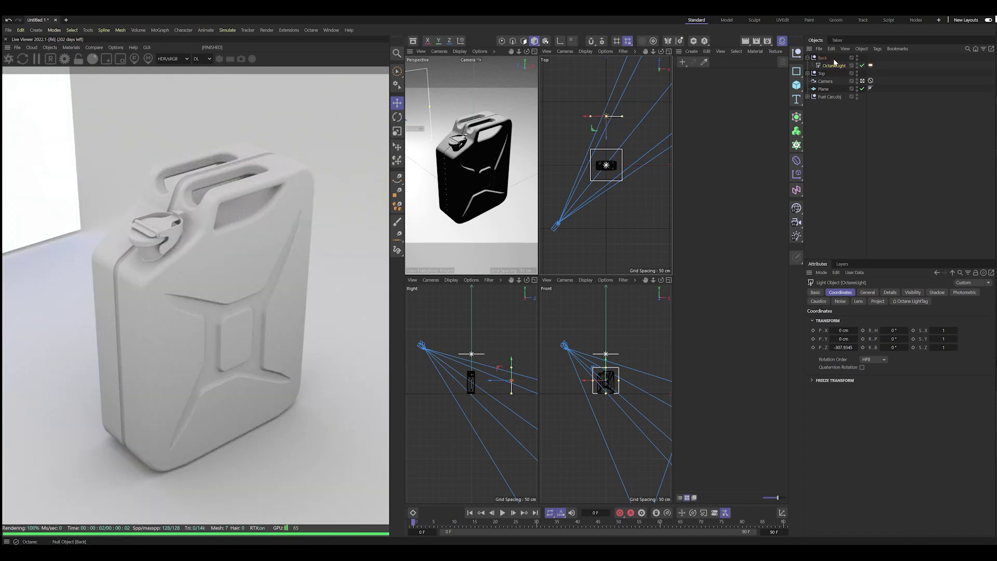
Try rotating the Back light toward the can, then undo the rotation.
left_click(808, 58)
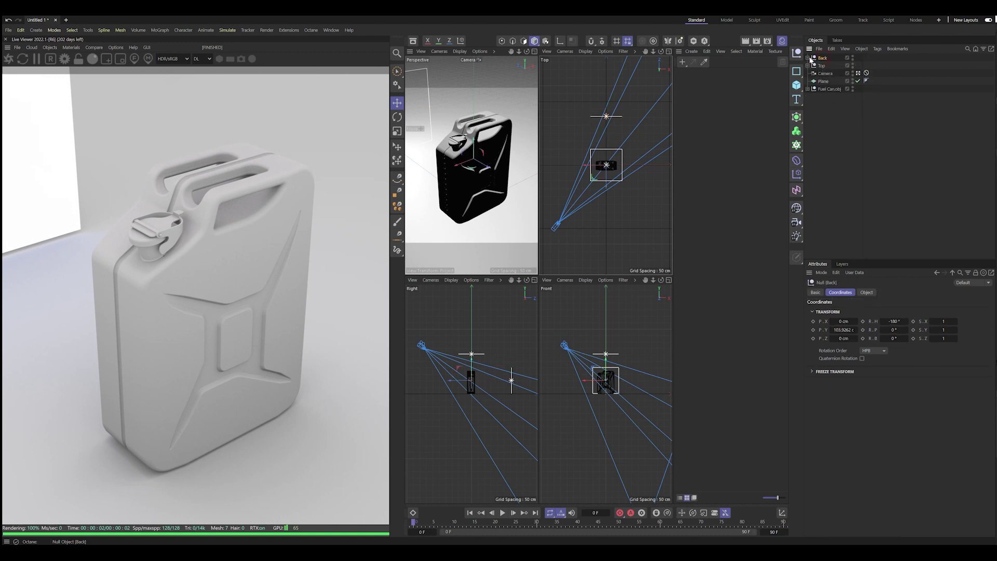
left_click(808, 57)
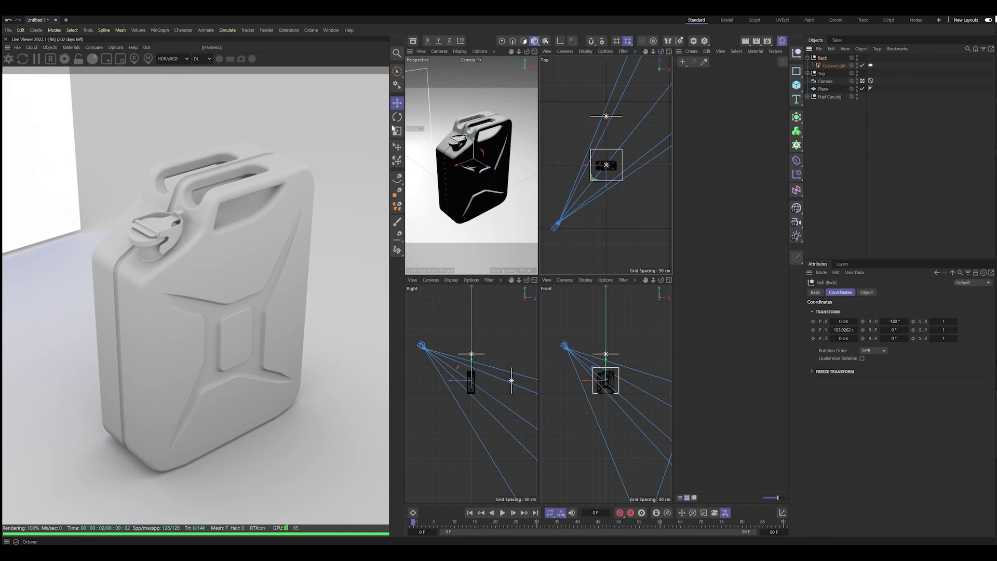
key("r")
left_click_drag(599, 178, 601, 179)
key("ctrl+z")
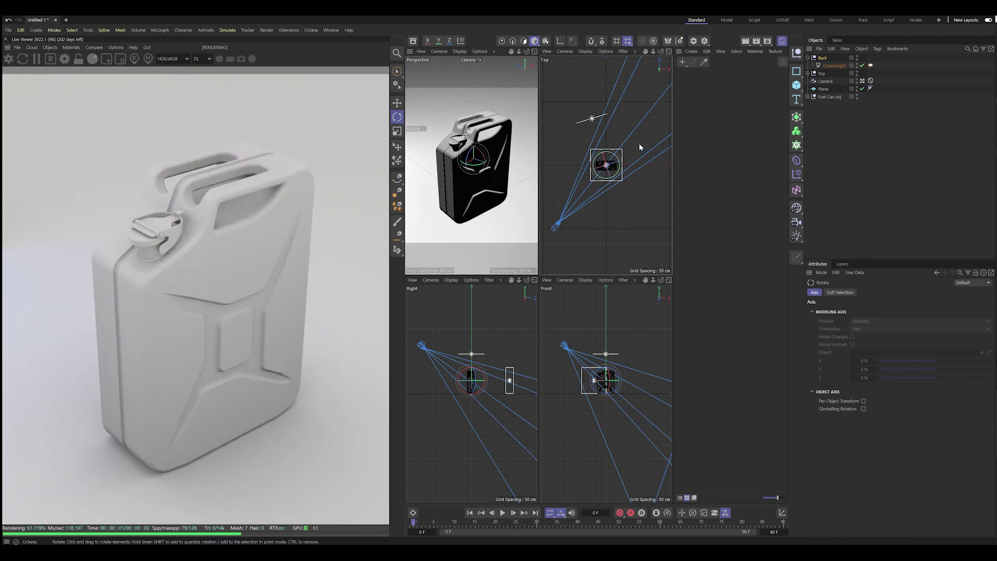
Re-aim and enlarge the back light, and turn the Back rig heading to about -164.68°.
left_click(597, 117)
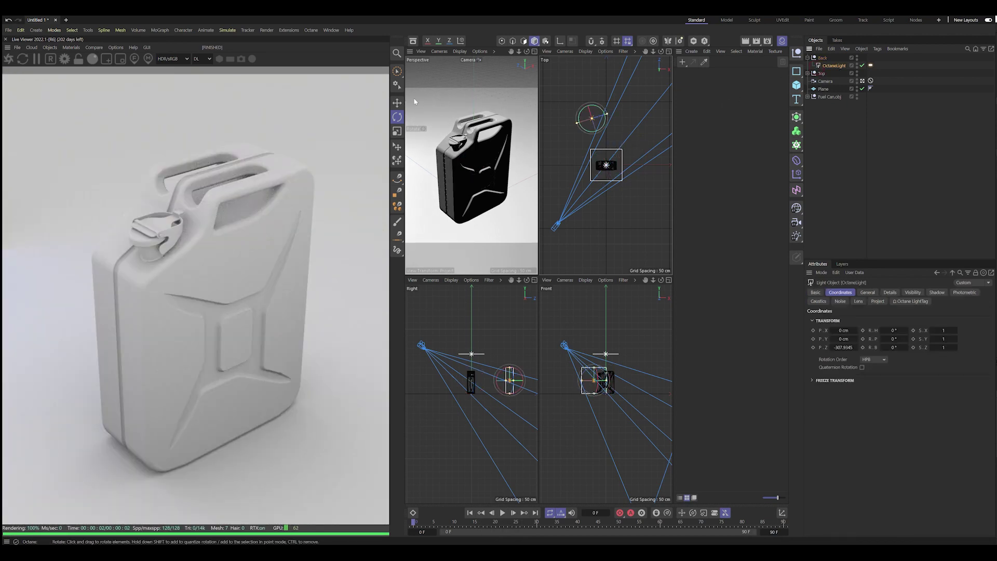
left_click_drag(571, 125, 587, 130)
key("e")
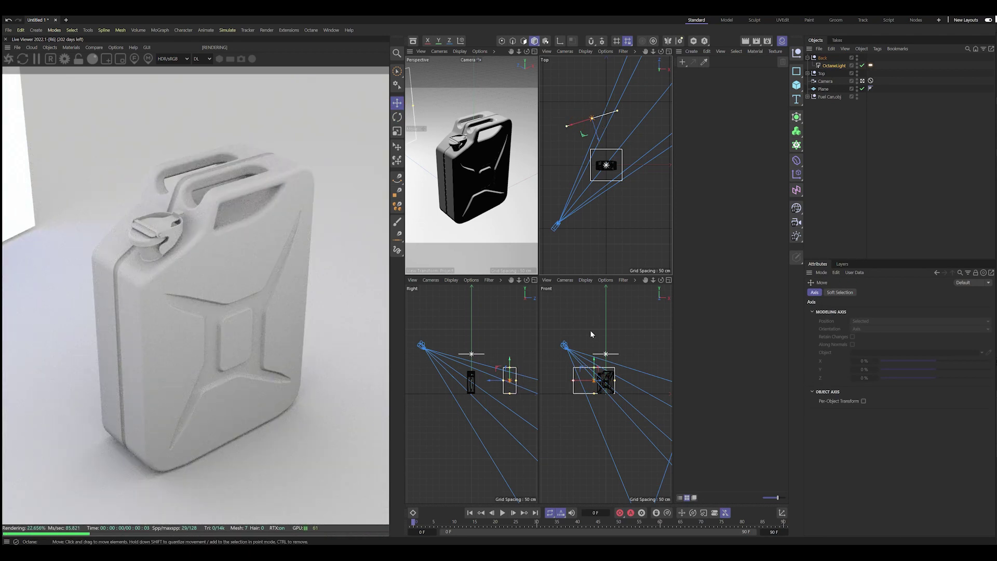
mouse_move(594, 367)
left_mouse_down()
mouse_move(594, 353)
mouse_move(564, 368)
left_mouse_up()
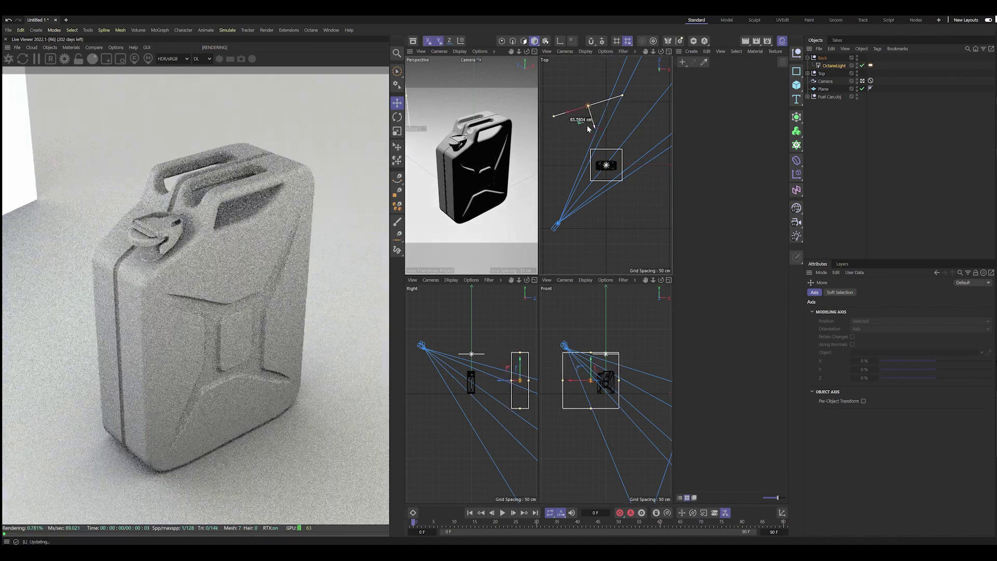
left_click_drag(609, 151, 581, 117)
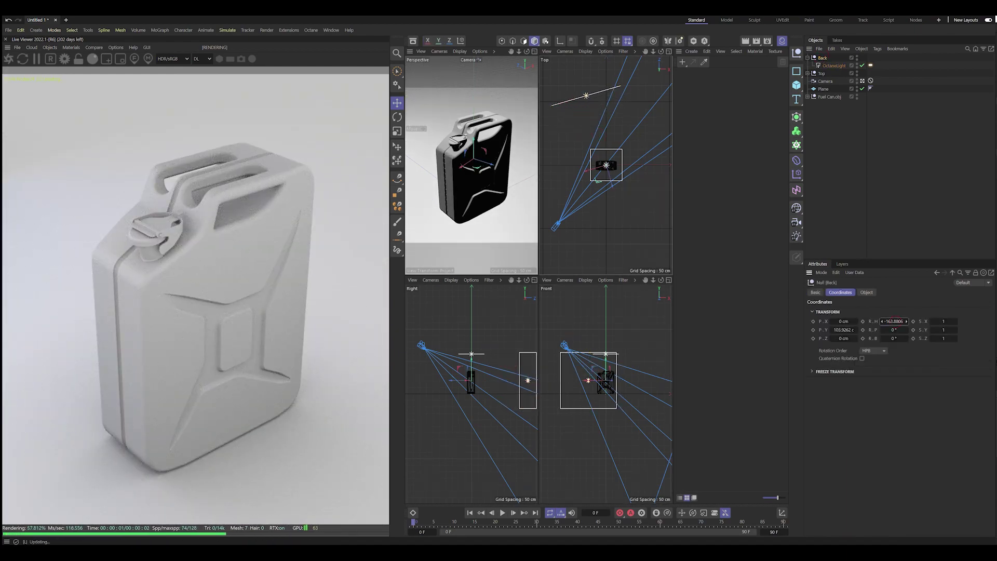
left_click_drag(893, 321, 882, 321)
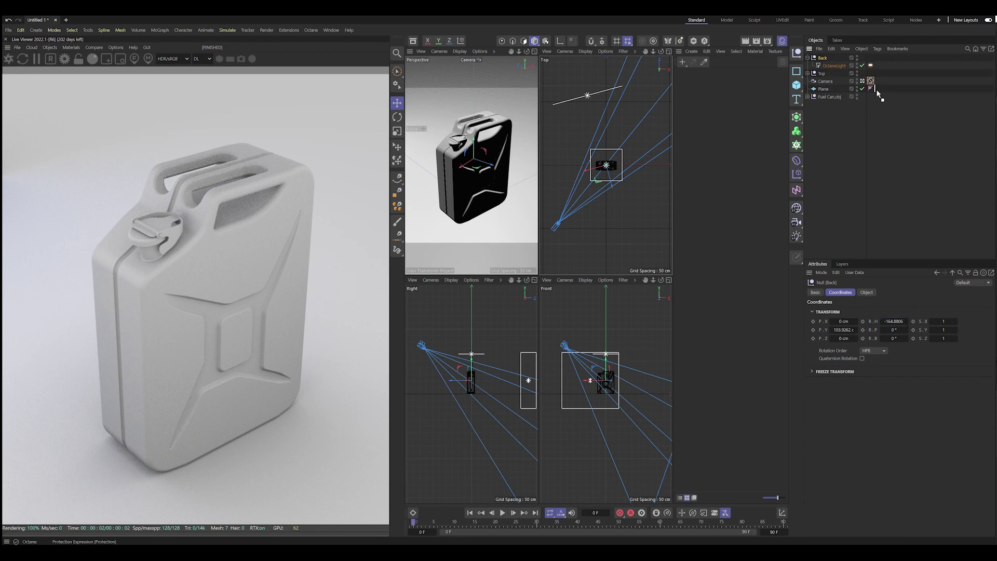
Unlock the camera, reframe it slightly, re-apply the Protection tag, and collapse Back.
left_click_drag(876, 92, 877, 89)
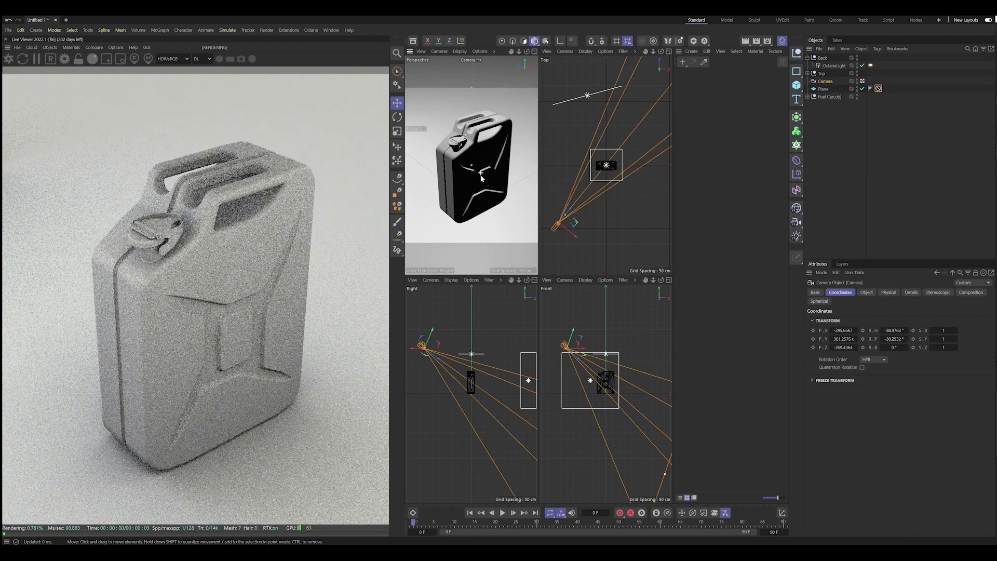
left_click_drag(481, 176, 482, 183, "alt")
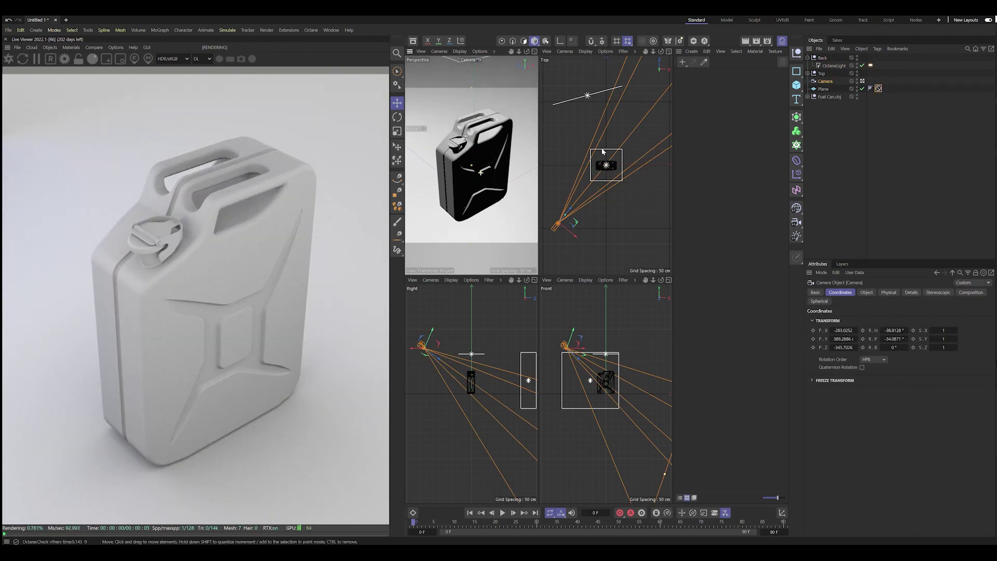
left_click_drag(878, 88, 871, 73)
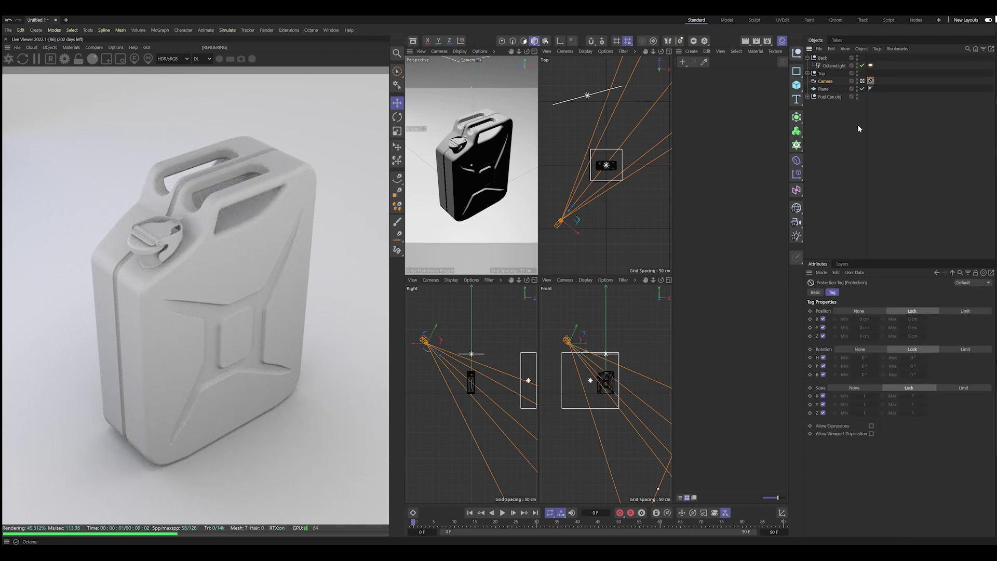
left_click(807, 57)
left_click(822, 58)
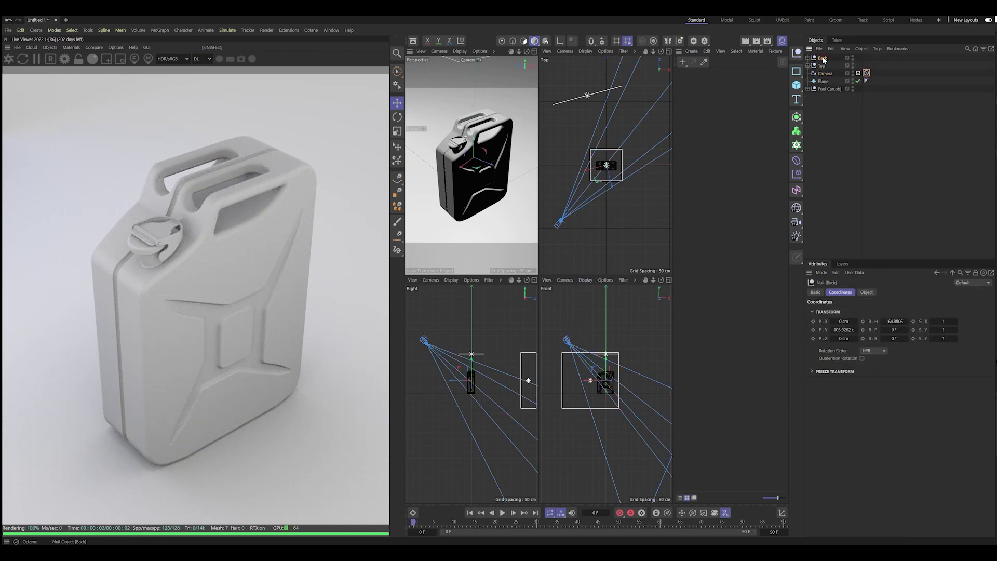
Duplicate the Back rig, rename it R, and swing it around the can.
key("ctrl+c")
key("ctrl+v")
double_click(823, 58)
type("R")
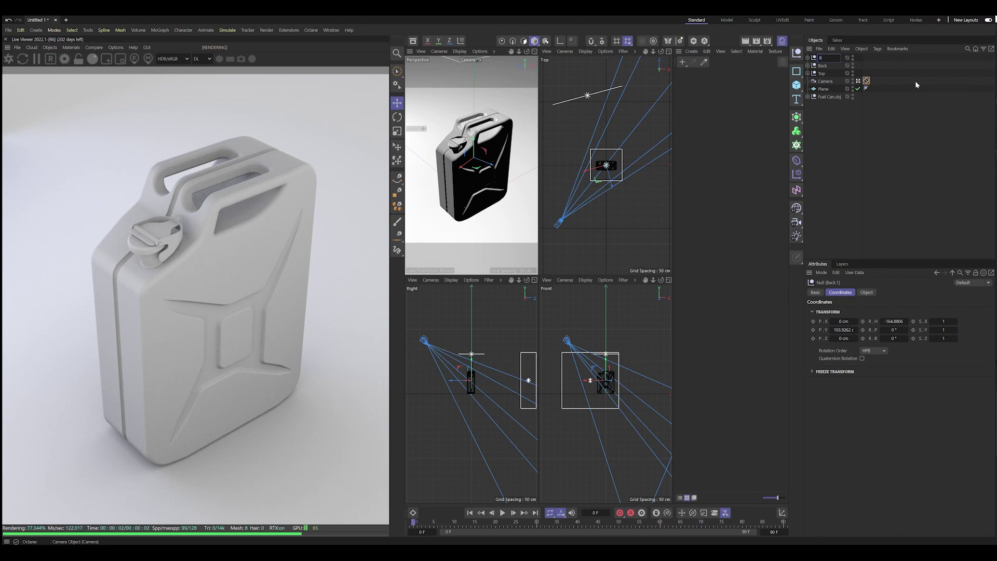
key("Return")
left_click_drag(893, 322, 835, 322)
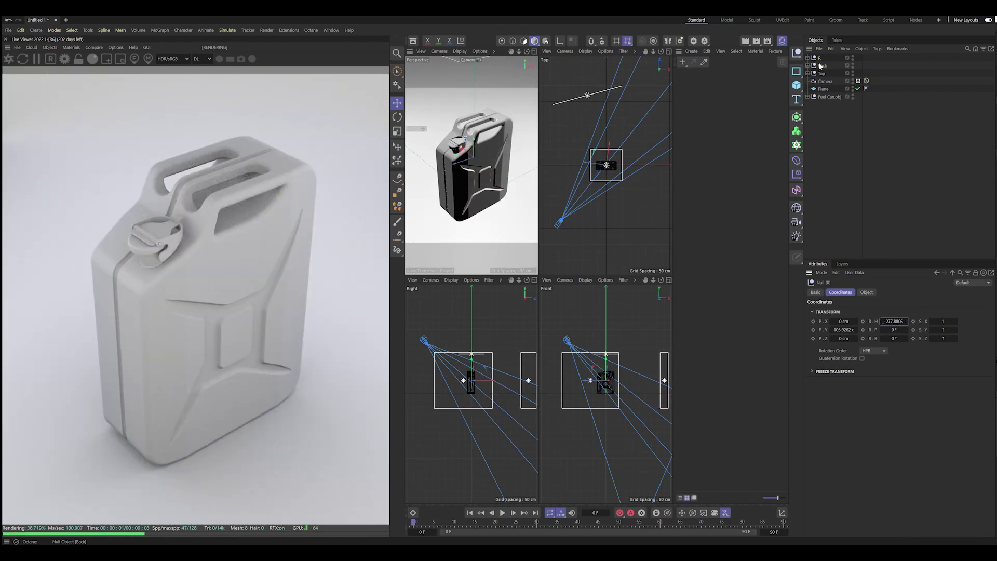
Shrink the R area light and lower its temperature for a warm pink tint.
left_click(493, 363)
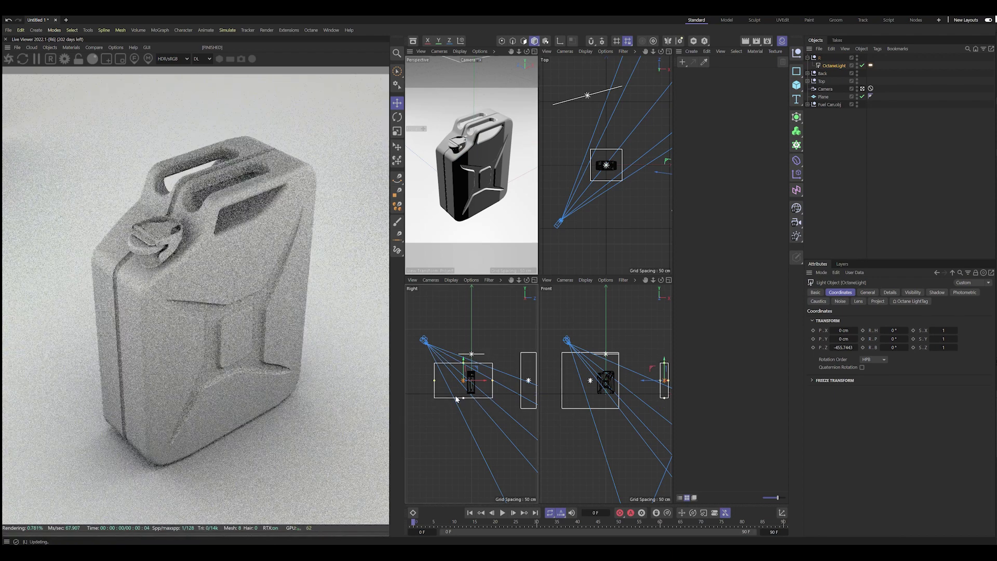
left_click_drag(464, 408, 444, 381)
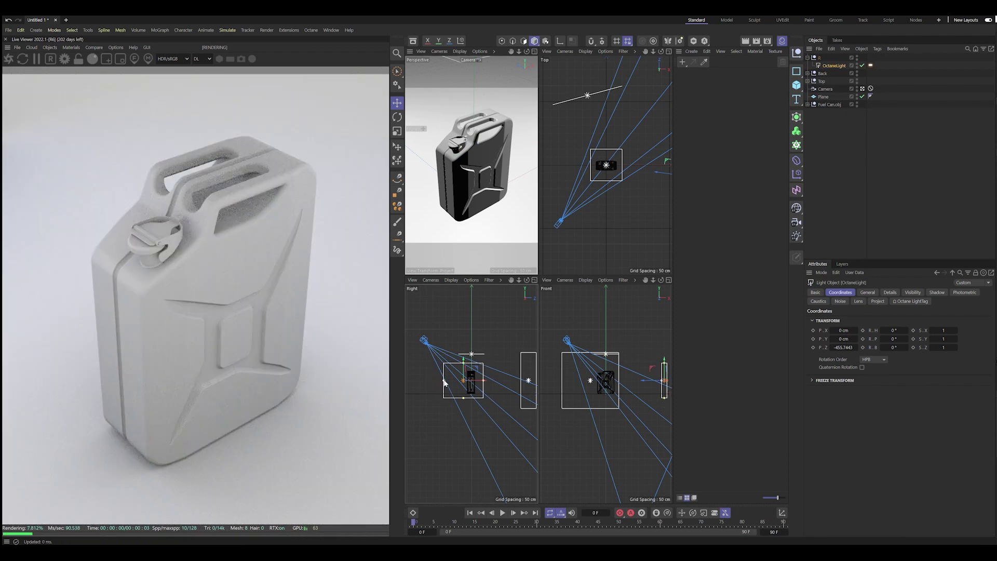
left_click(870, 66)
mouse_move(978, 319)
left_mouse_down()
mouse_move(889, 320)
mouse_move(899, 319)
left_mouse_up()
Fine-tune R to temperature 1321.428 and heading about -312.88°.
key("F1")
left_click(862, 88)
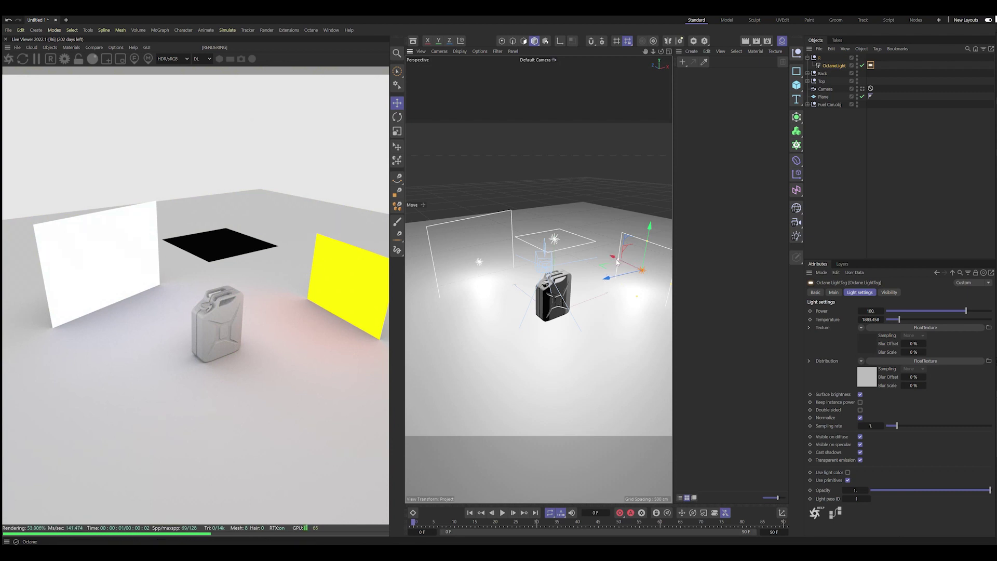
left_click_drag(604, 285, 618, 262)
left_click_drag(900, 319, 893, 322)
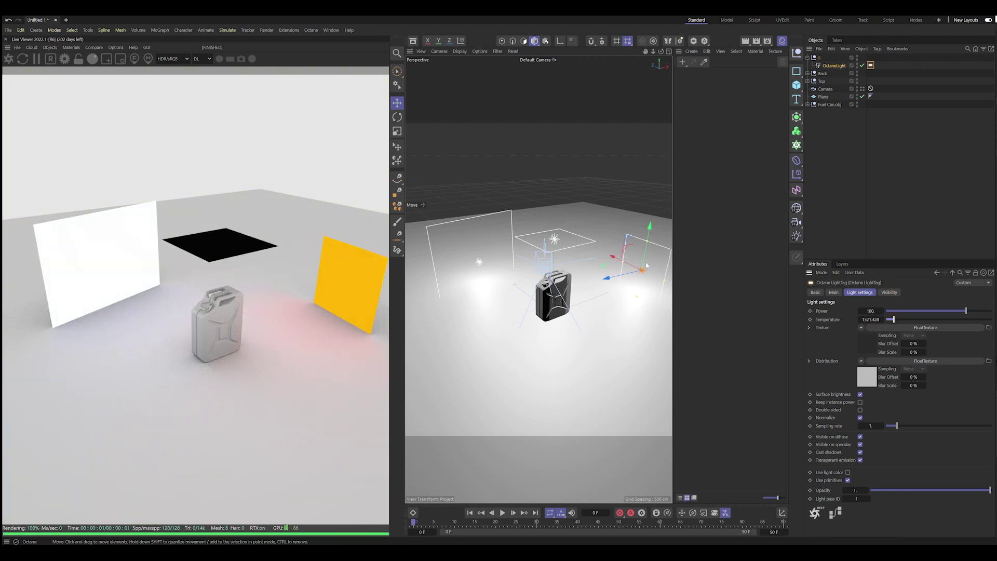
left_click(819, 58)
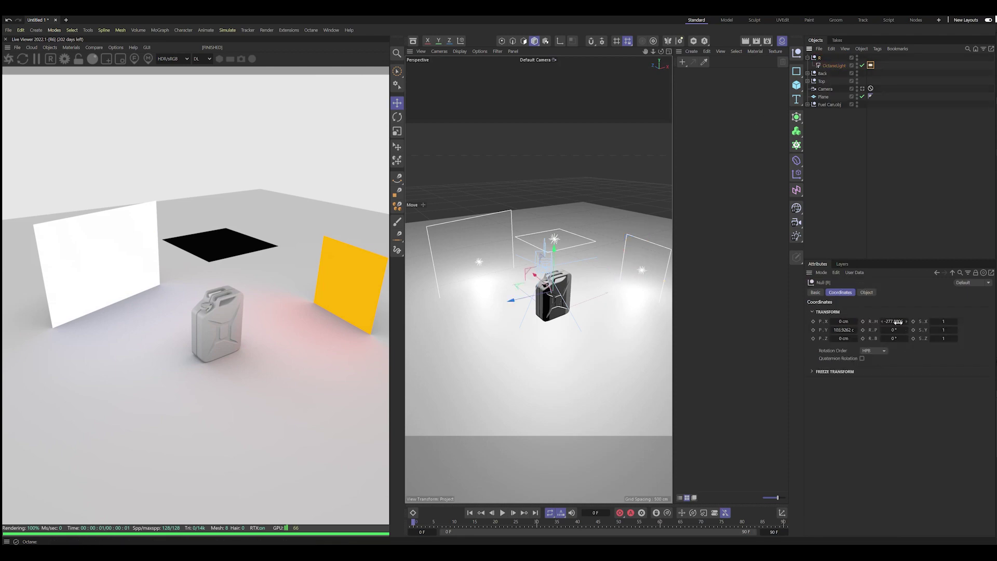
left_click(863, 89)
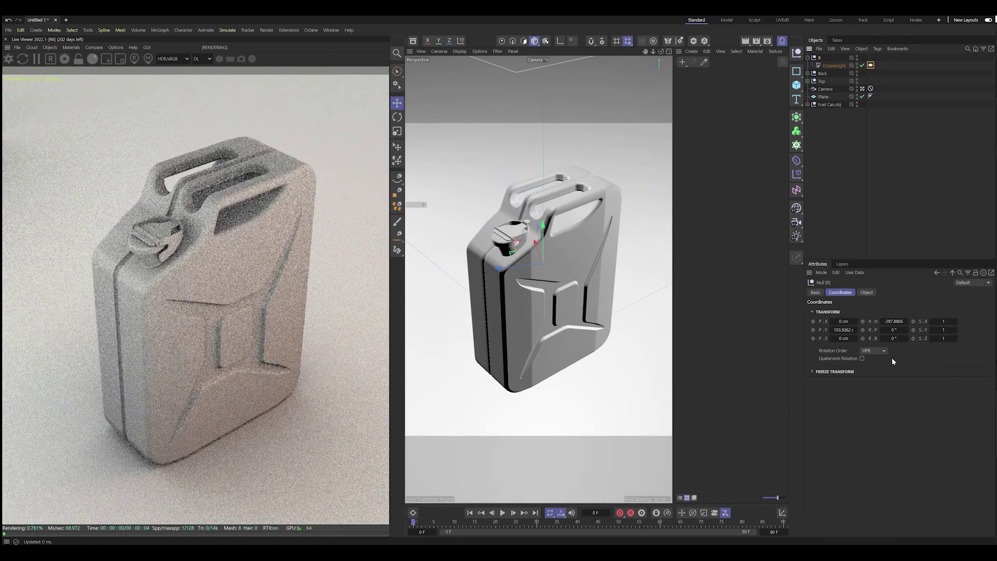
left_click_drag(906, 321, 896, 321)
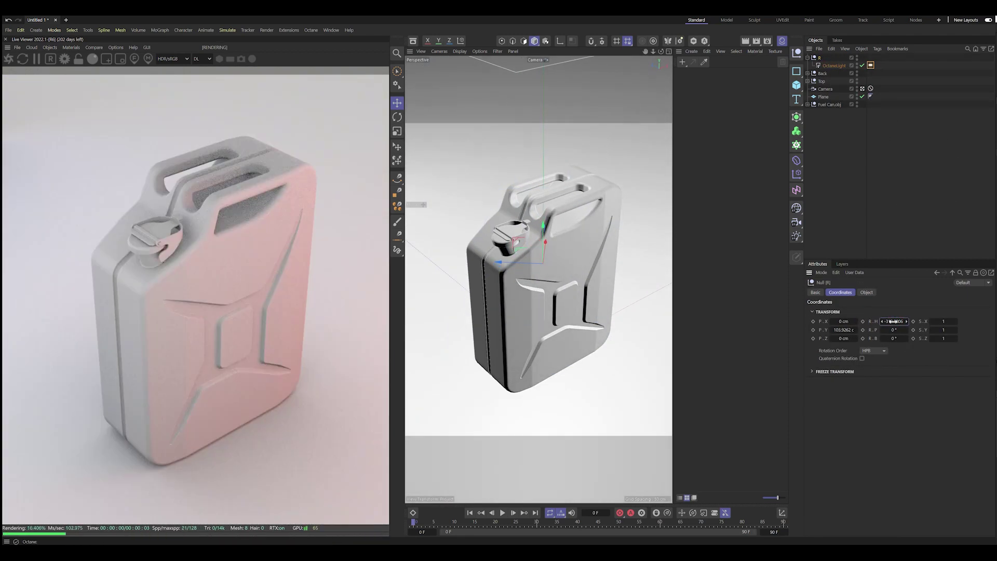
Duplicate the R light rig, name the copy L, and swing it around the can.
left_click_drag(821, 57, 820, 56, "ctrl")
double_click(821, 57)
type("L")
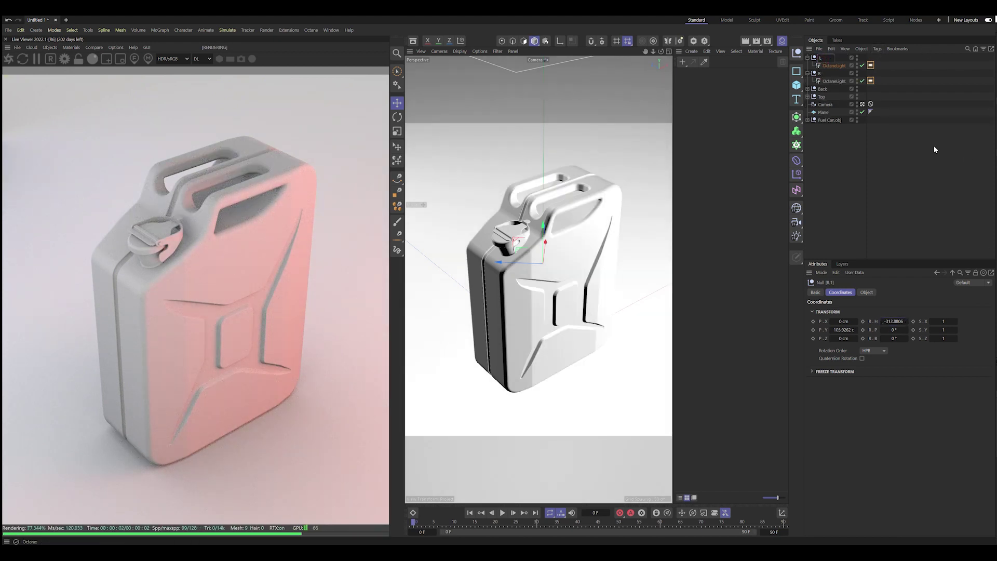
key("Return")
mouse_move(892, 325)
left_mouse_down()
mouse_move(851, 325)
mouse_move(897, 320)
left_mouse_up()
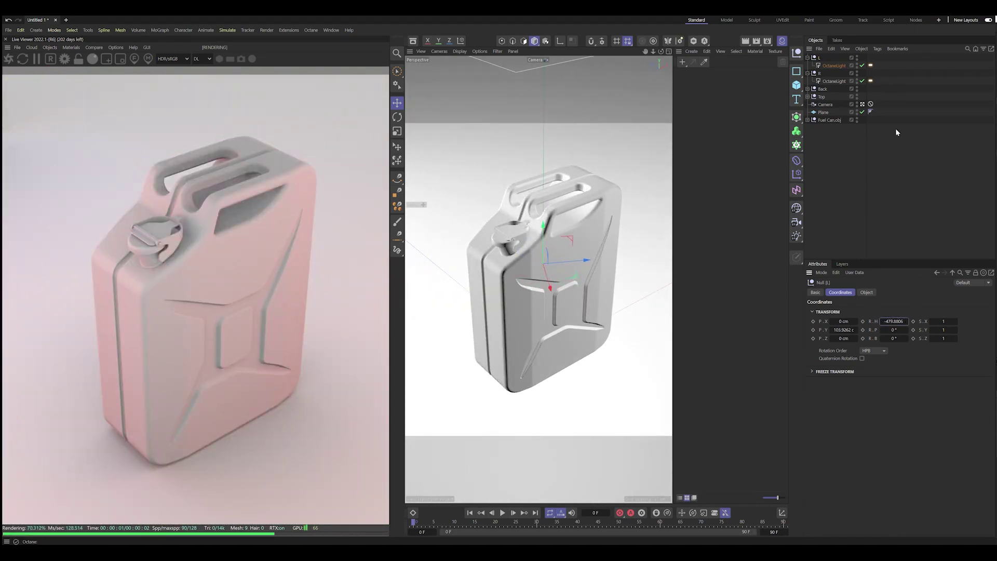
Raise the L light's temperature to 12000 and toggle it off and on to compare.
left_click(870, 65)
left_click_drag(897, 320, 989, 320)
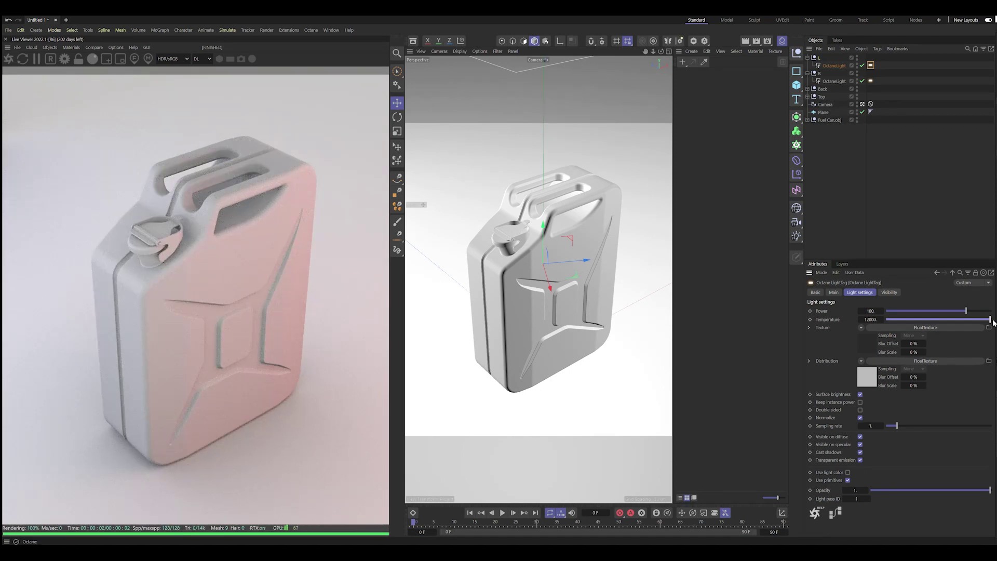
left_click(863, 66)
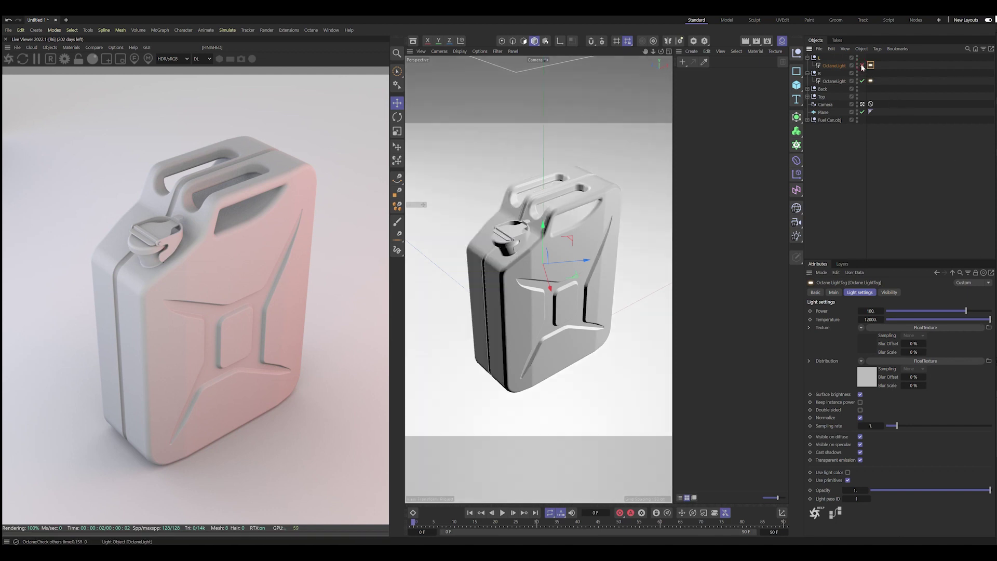
left_click(863, 66)
Fine-tune the L rig's heading to about -446.88° using the four-view layout.
middle_click(657, 256)
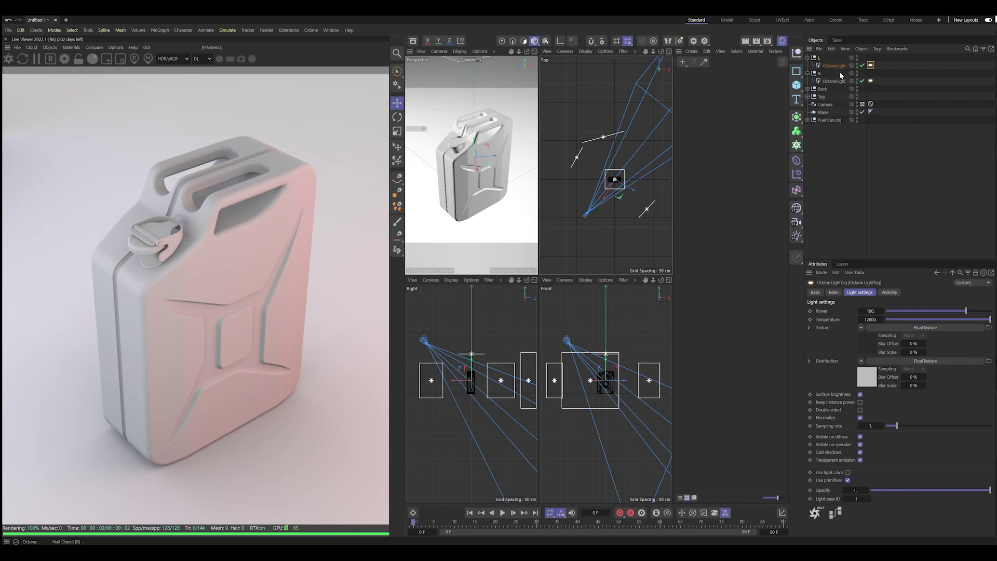
left_click(831, 57)
left_click_drag(895, 321, 885, 320)
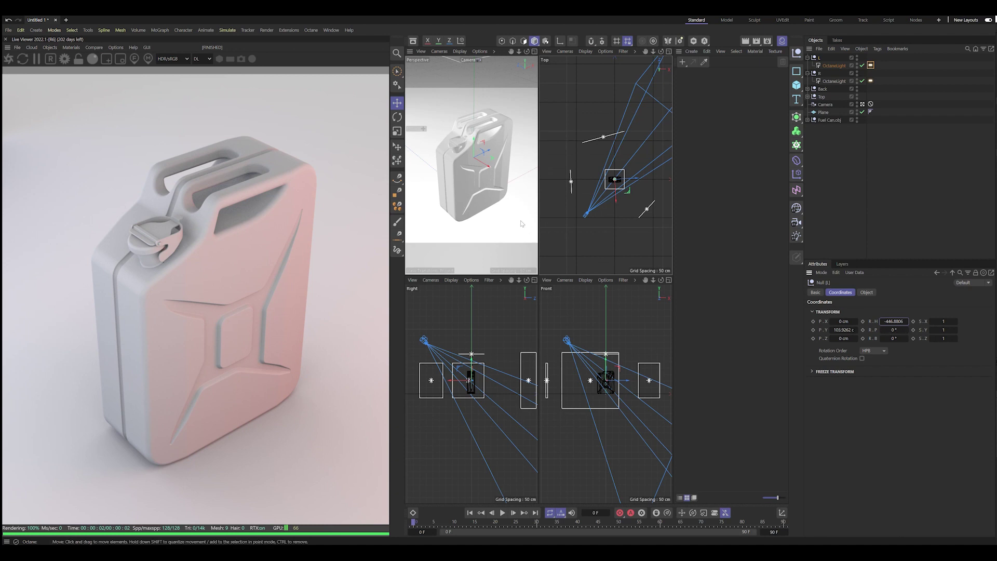
middle_click(522, 223)
left_click(829, 173)
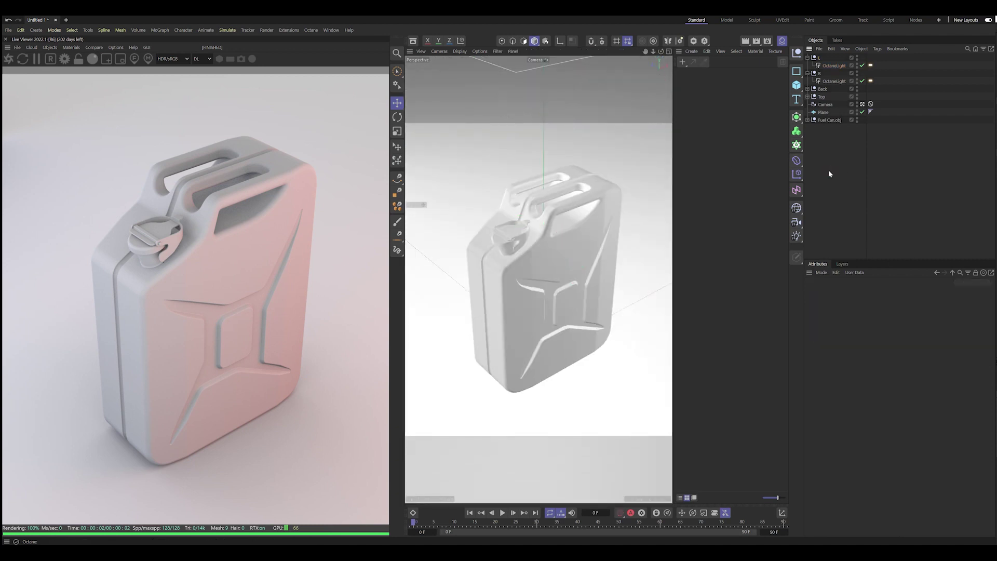
Add an Octane sky environment with its RGBSpectrum colour set to black.
left_click(50, 48)
mouse_move(59, 84)
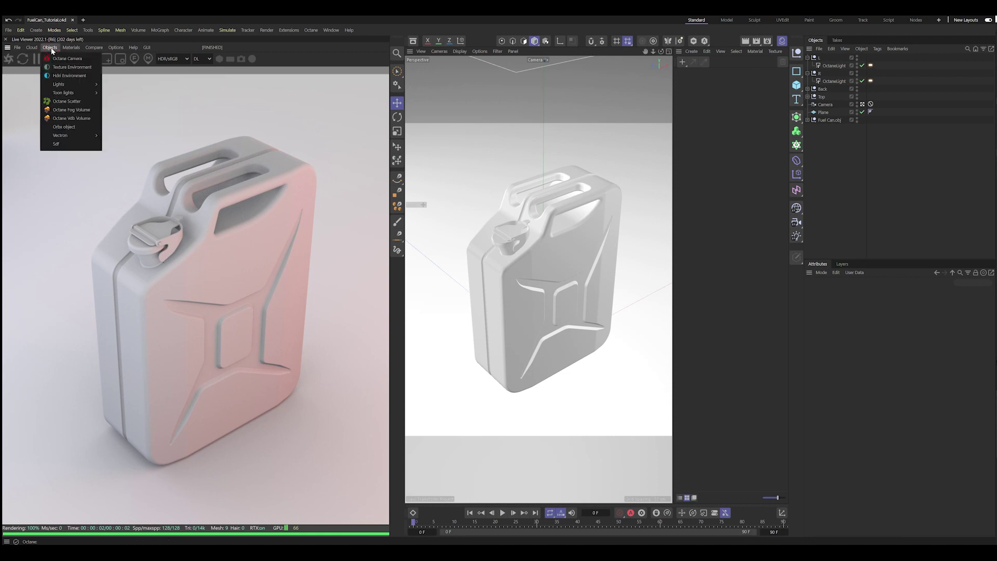
left_click(61, 75)
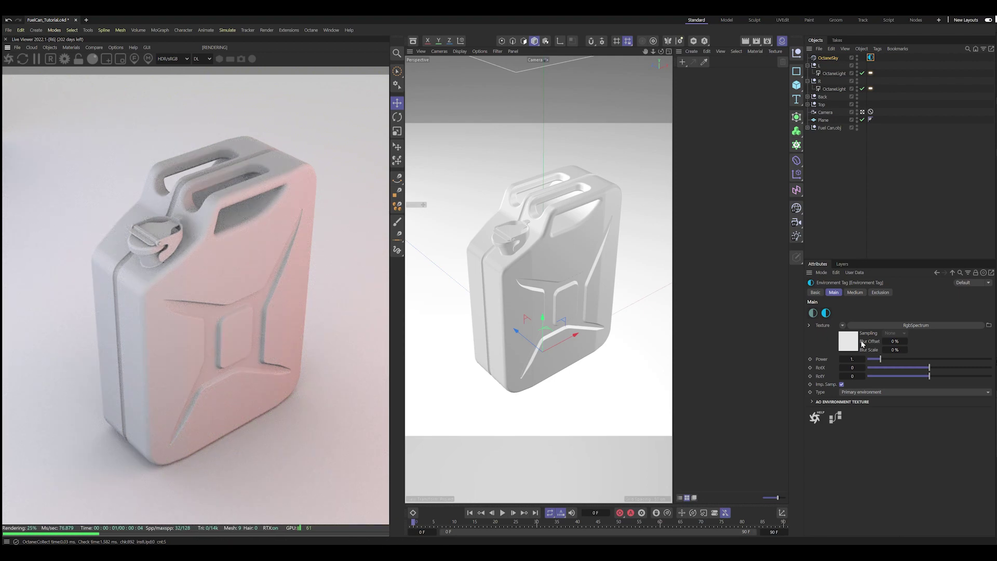
left_click(915, 325)
left_click(842, 310)
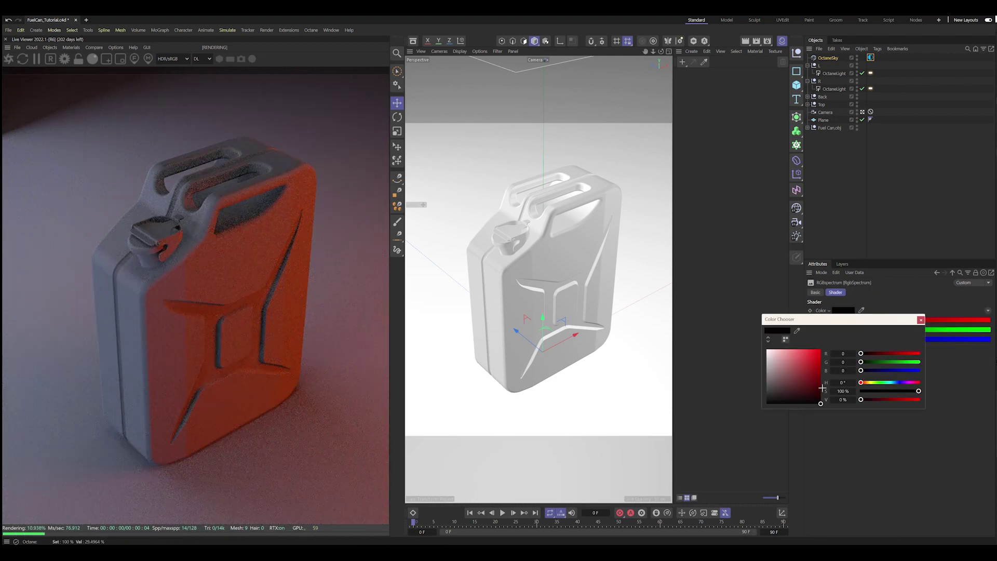
left_click(920, 320)
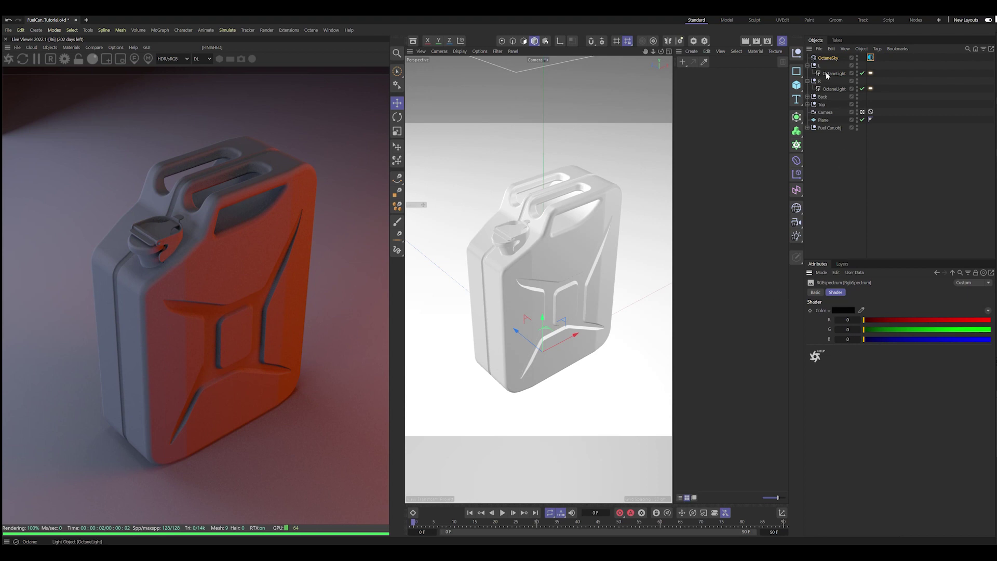
Group the sky and all four light rigs under a null named --LIGHTING--.
left_click(807, 66)
left_click(808, 88)
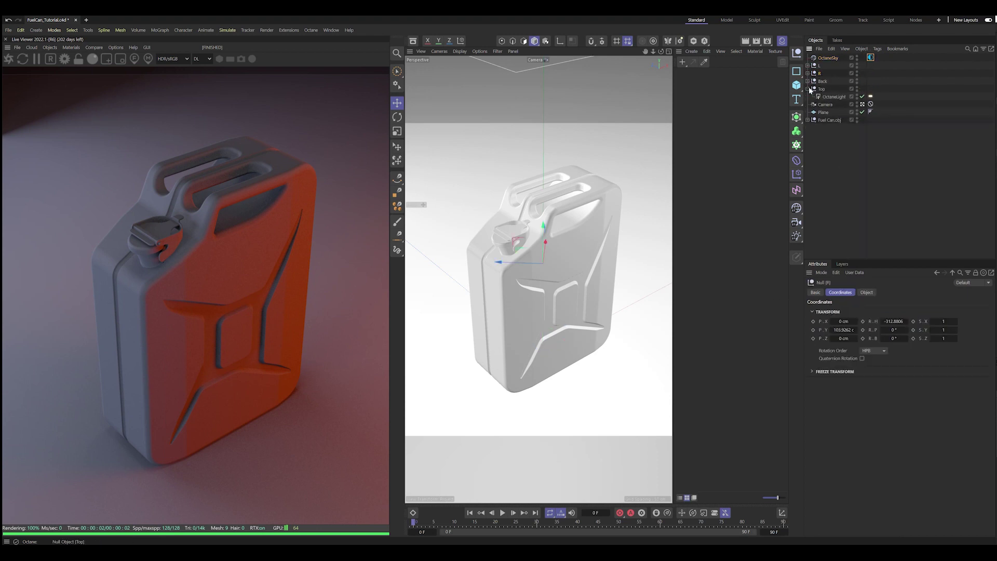
left_click(807, 89)
left_click(821, 57, "shift")
key("alt+g")
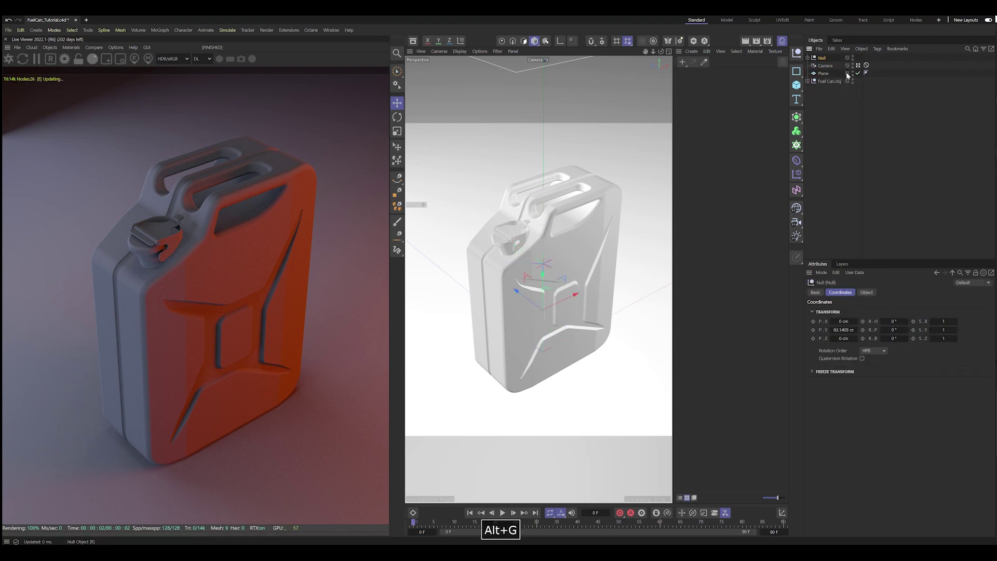
double_click(823, 58)
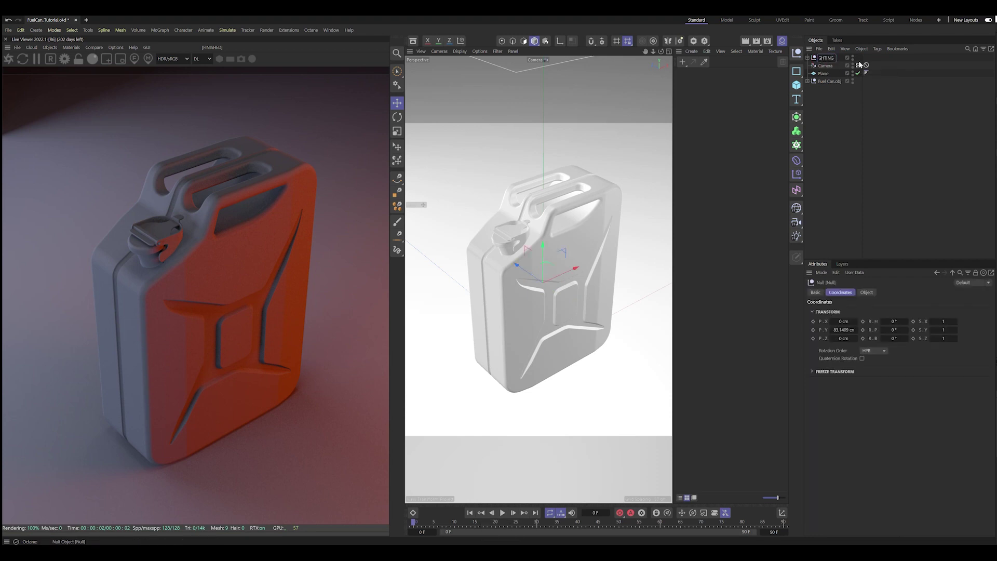
left_click(891, 99)
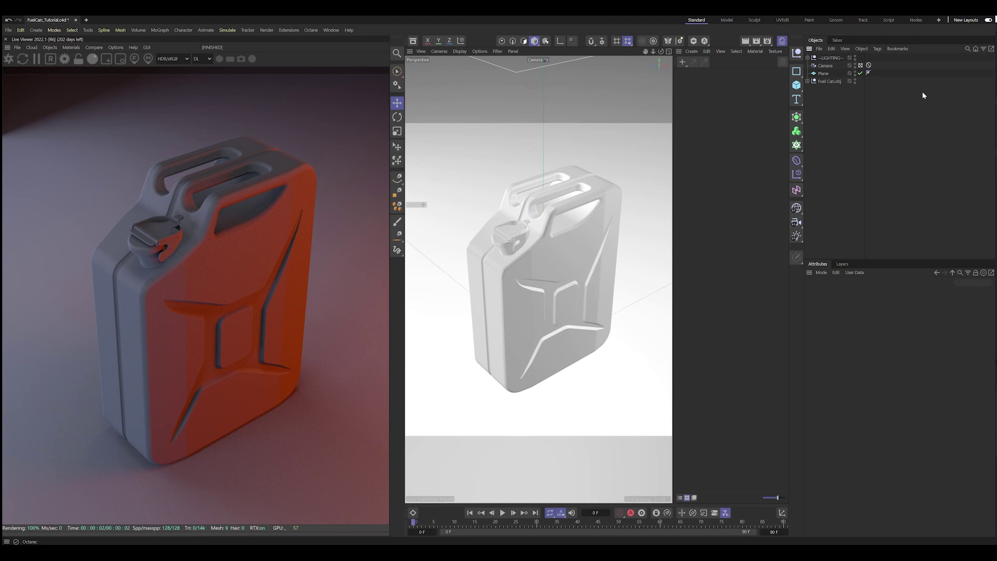
left_click(50, 47)
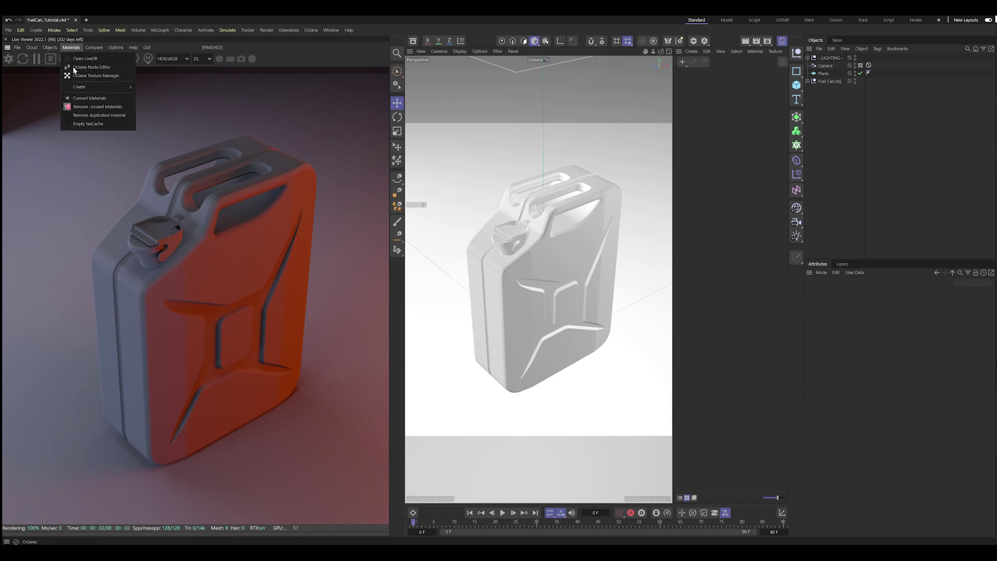
mouse_move(79, 86)
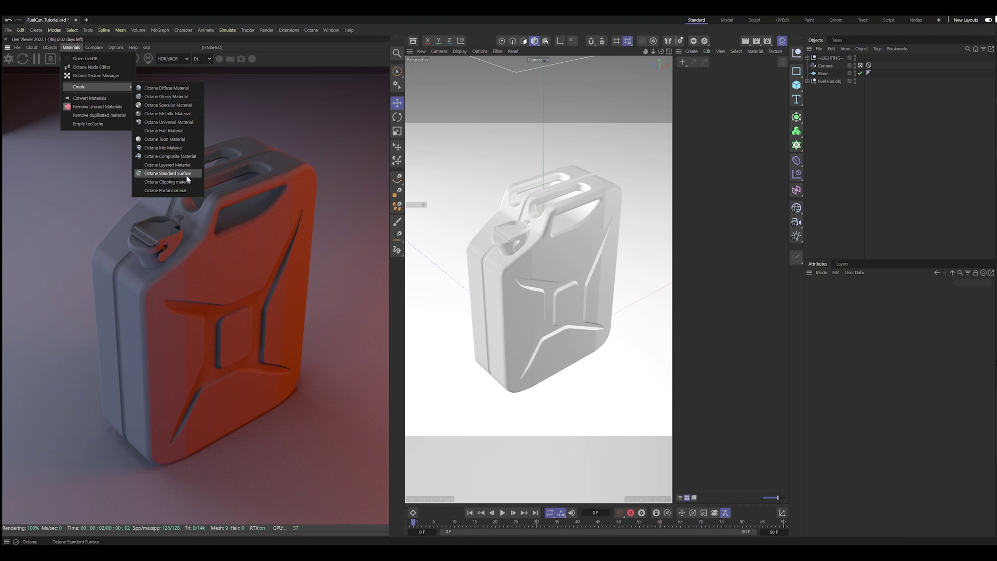
Create an Octane glossy material named Floor.
left_click(154, 100)
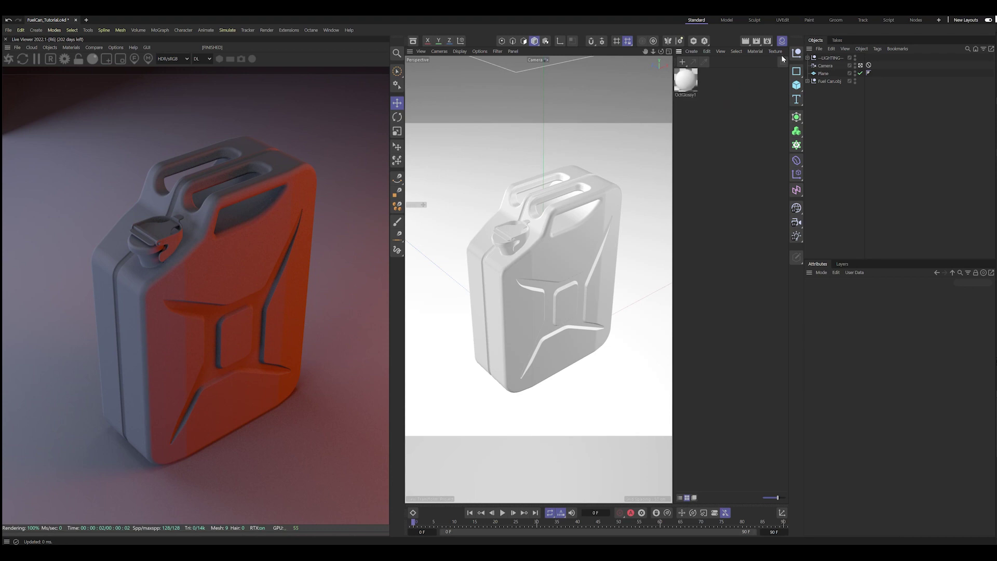
double_click(690, 95)
type("Flo")
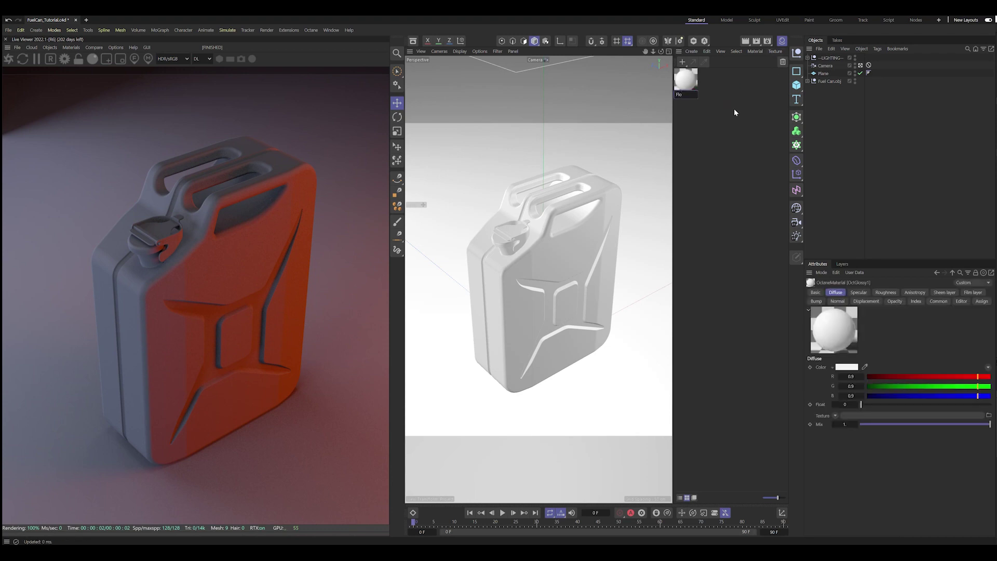
type("or")
key("Return")
Rename the Plane to Floor, apply the Floor material, and open its node editor.
left_click_drag(828, 94, 827, 92)
double_click(825, 81)
type("Floor")
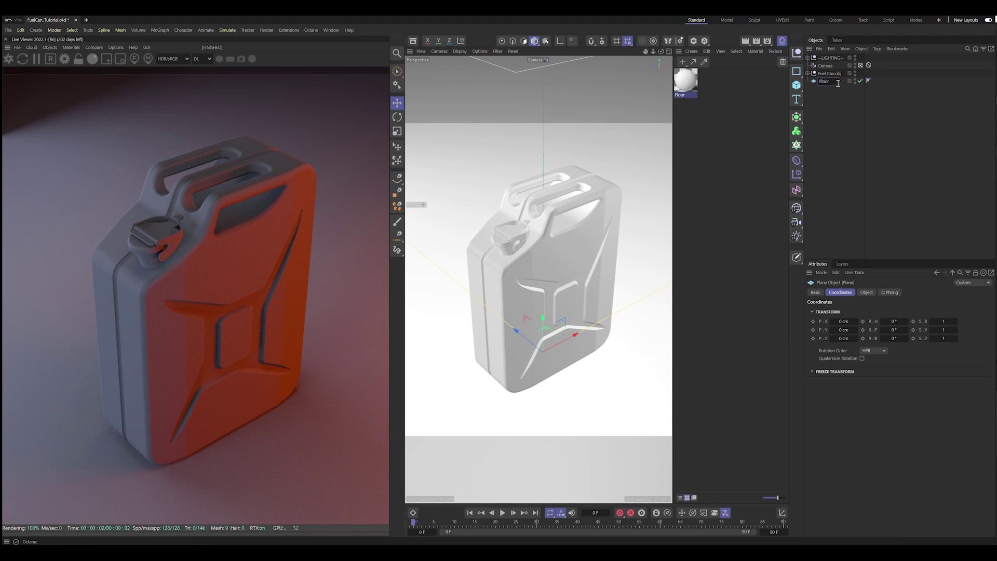
left_click(828, 81)
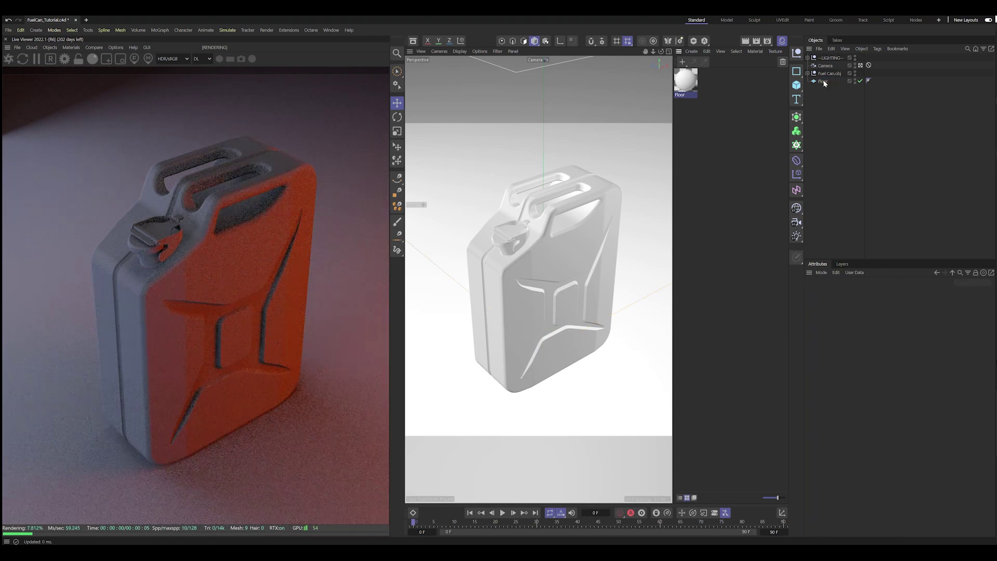
left_click_drag(825, 83, 823, 82)
left_click(685, 81)
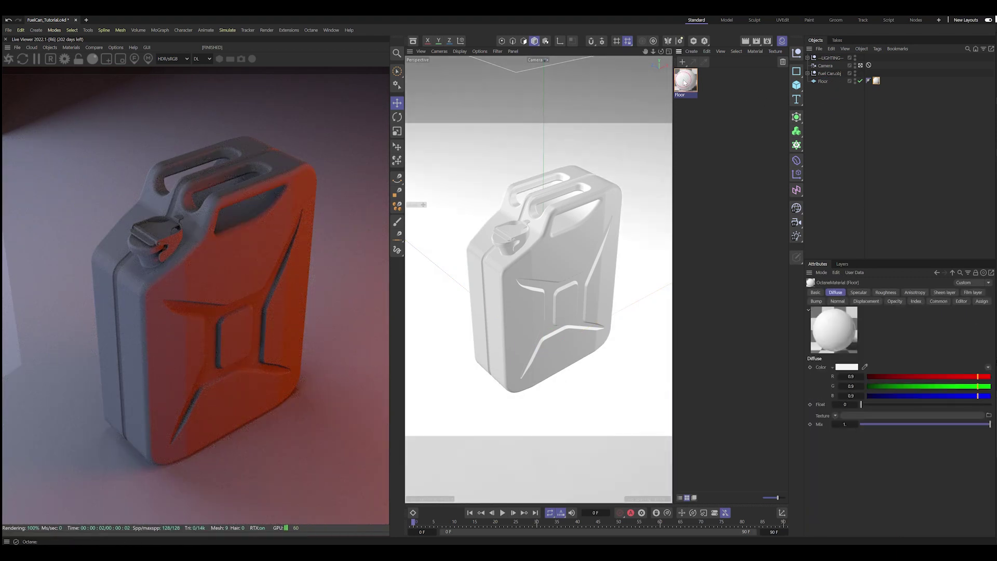
double_click(684, 81)
left_click(573, 197)
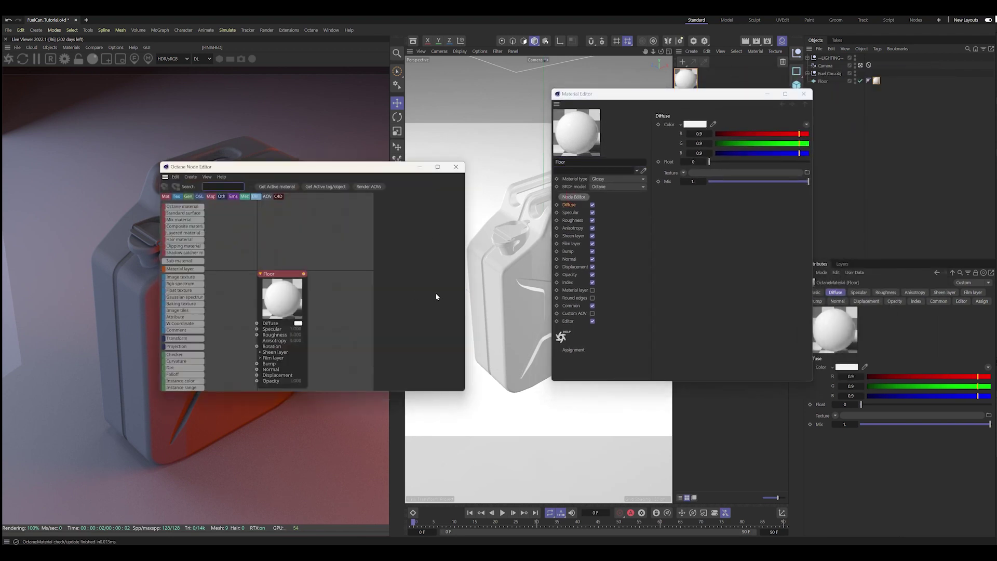
Load Techit-BM-100.jpg as an image texture wired into the Floor material's Bump.
left_click_drag(465, 280, 630, 281)
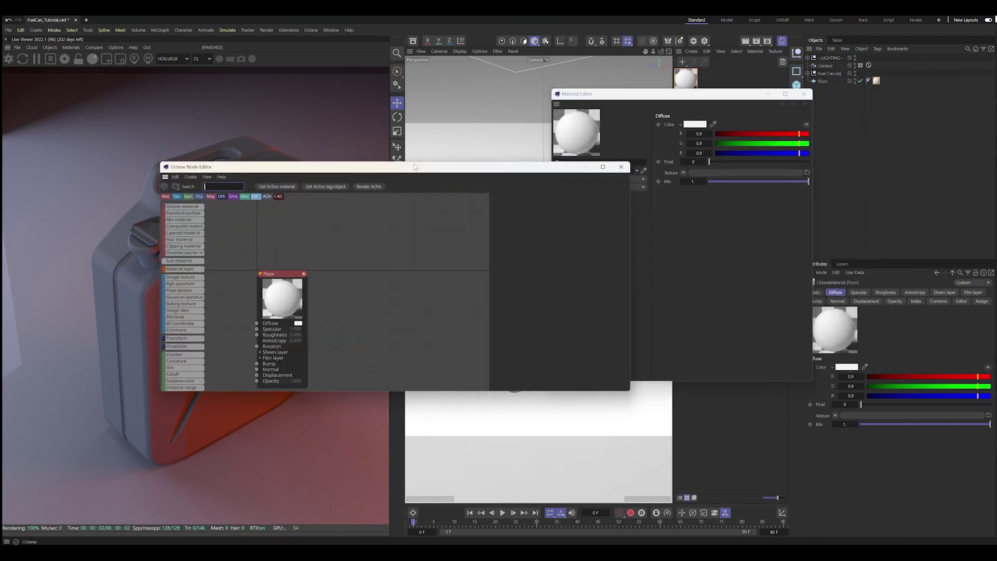
left_click_drag(414, 167, 567, 112)
left_click_drag(592, 336, 592, 440)
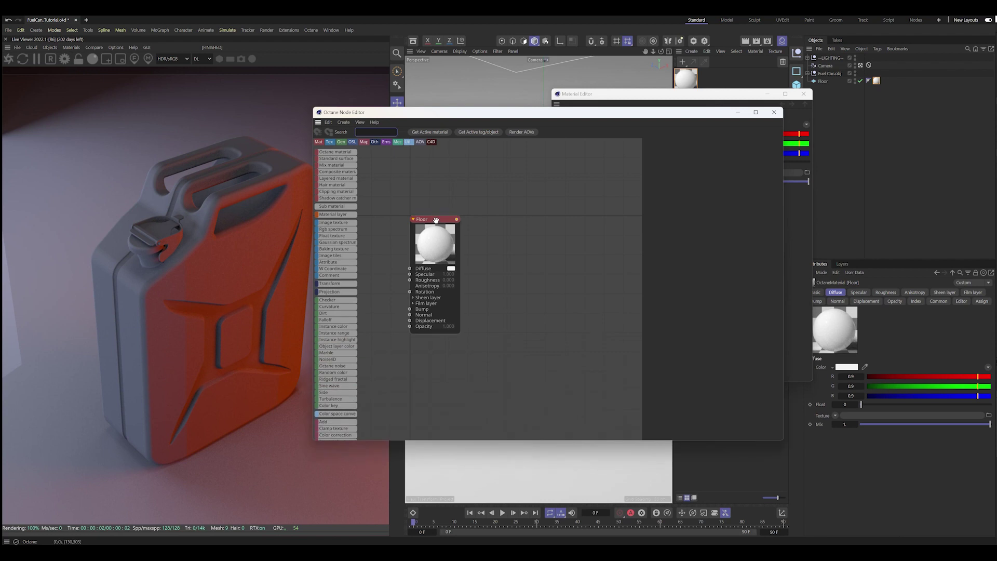
left_click_drag(431, 219, 538, 218)
double_click(425, 262)
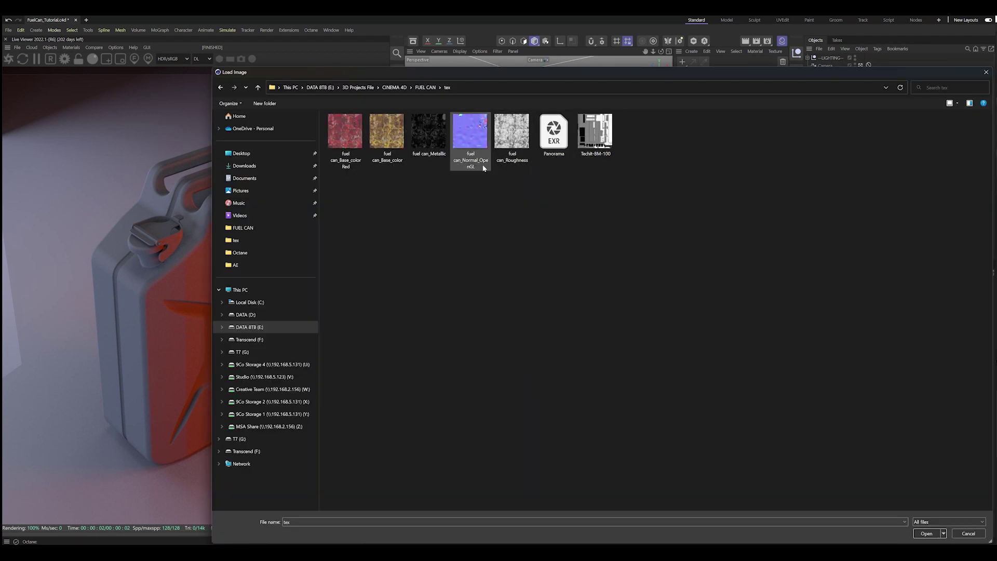
double_click(596, 132)
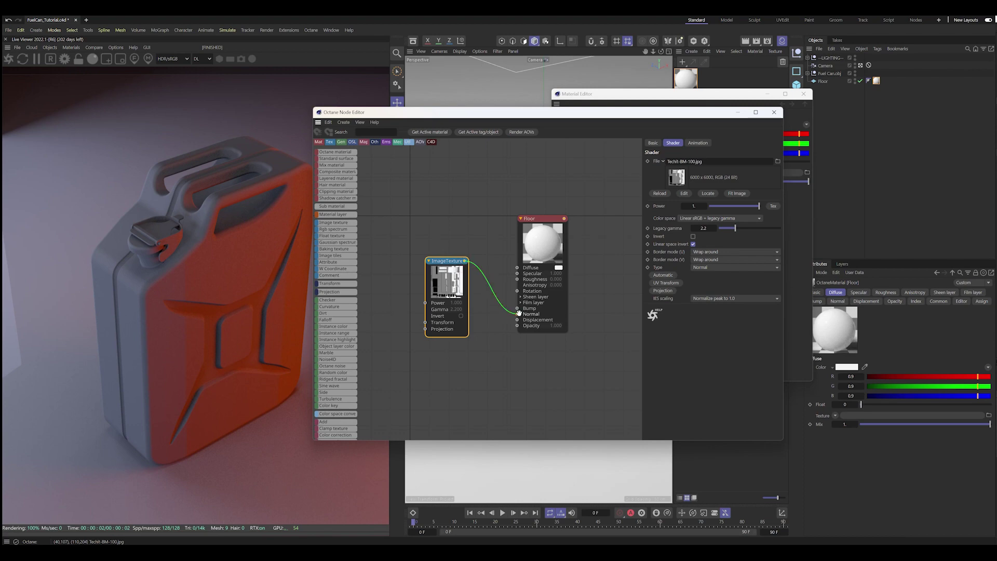
left_click_drag(519, 312, 517, 307)
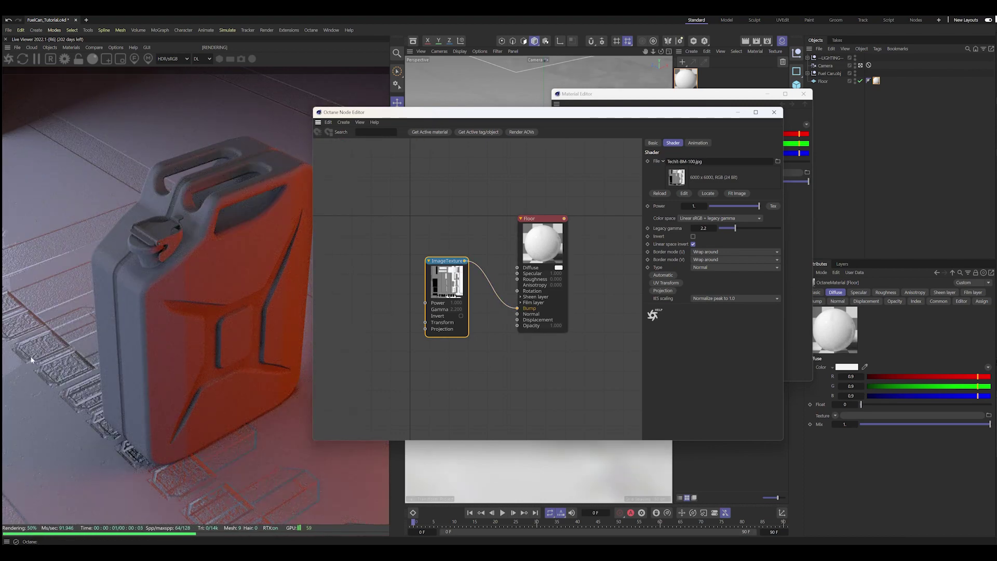
Add a 3D Scale transform to the texture, scaled down to 0.07627.
left_click(668, 285)
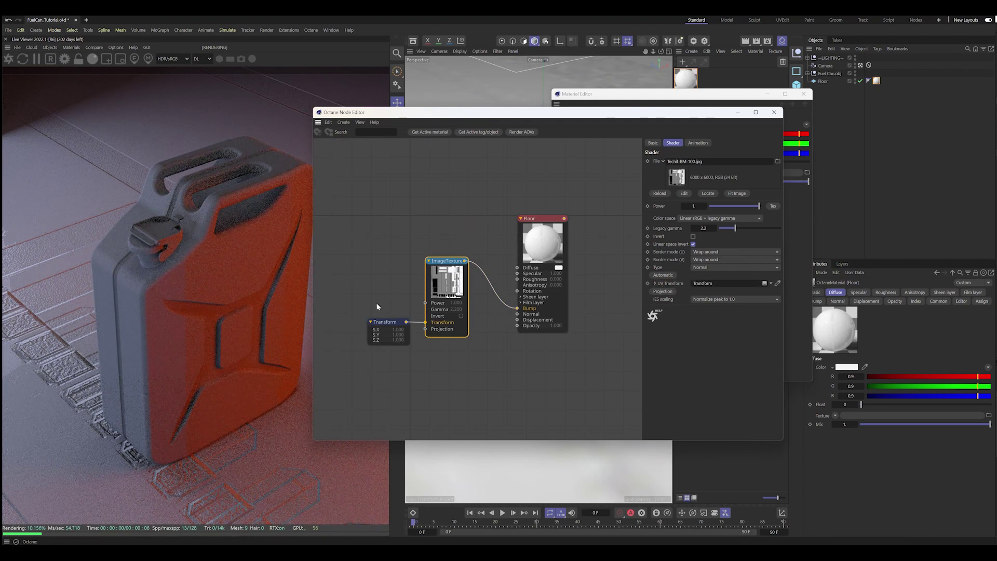
left_click(384, 325)
left_click(695, 179)
left_click(693, 207)
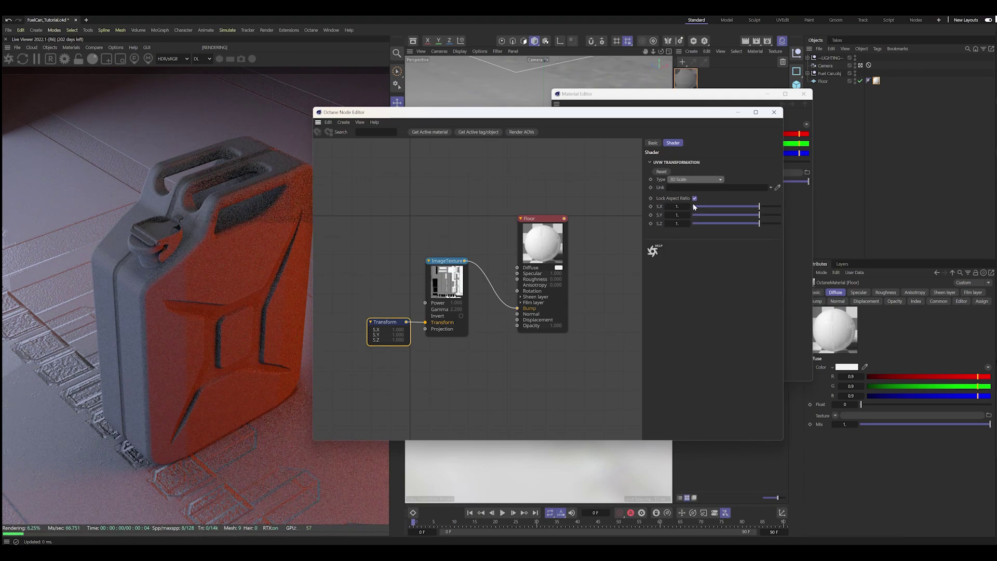
left_click_drag(761, 208, 735, 217)
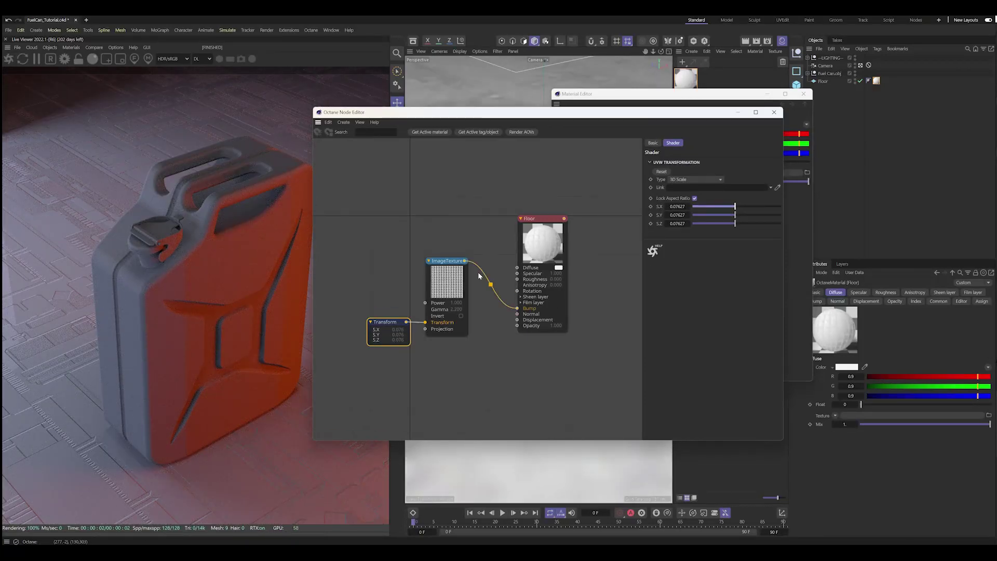
Invert the bump image texture, with power 0.7 and legacy gamma 0.5.
left_click(432, 312)
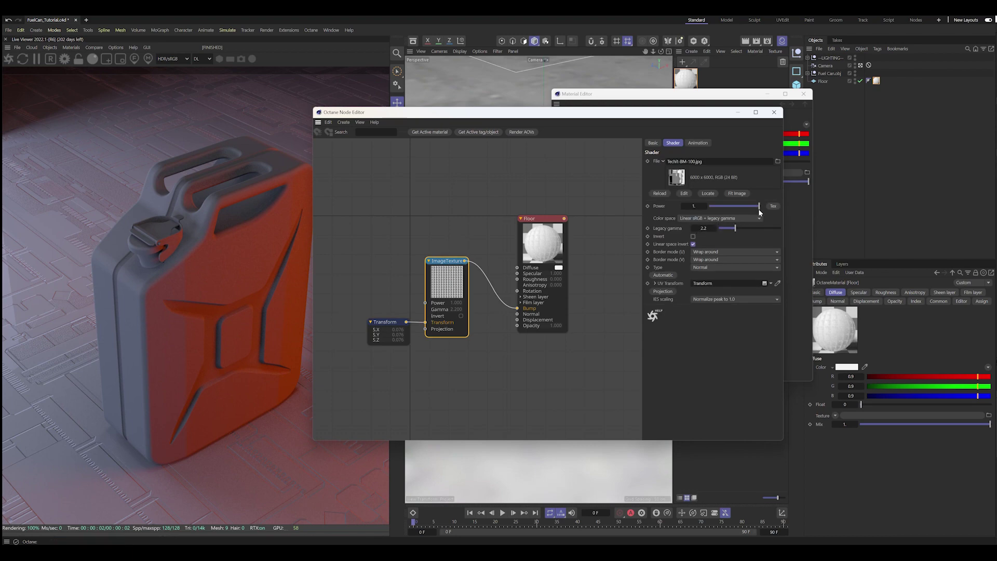
left_click(693, 236)
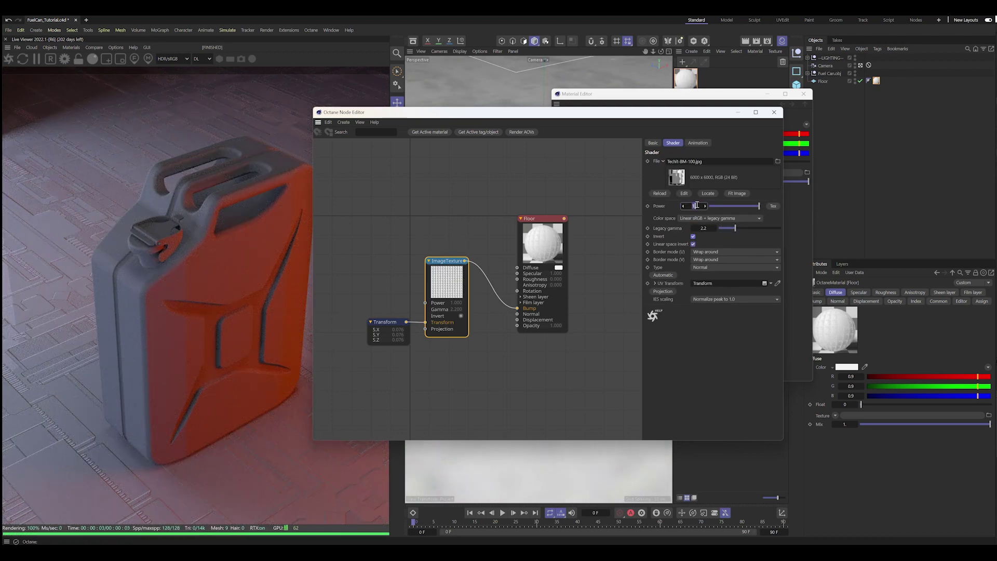
type("7")
key("Return")
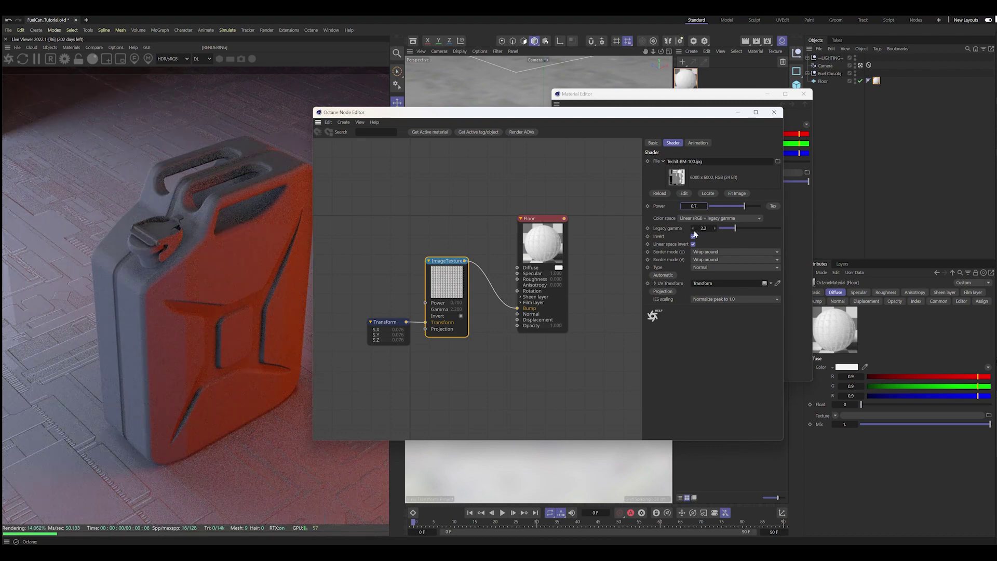
left_click(707, 228)
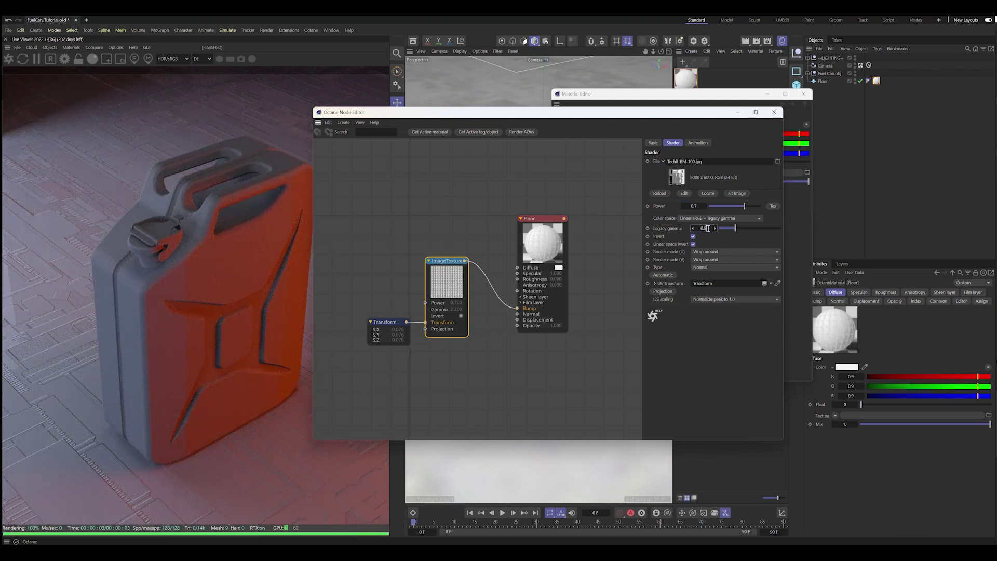
key("Return")
Set the Floor material's index to 4.5 and turn off its diffuse channel.
left_click_drag(572, 115, 735, 91)
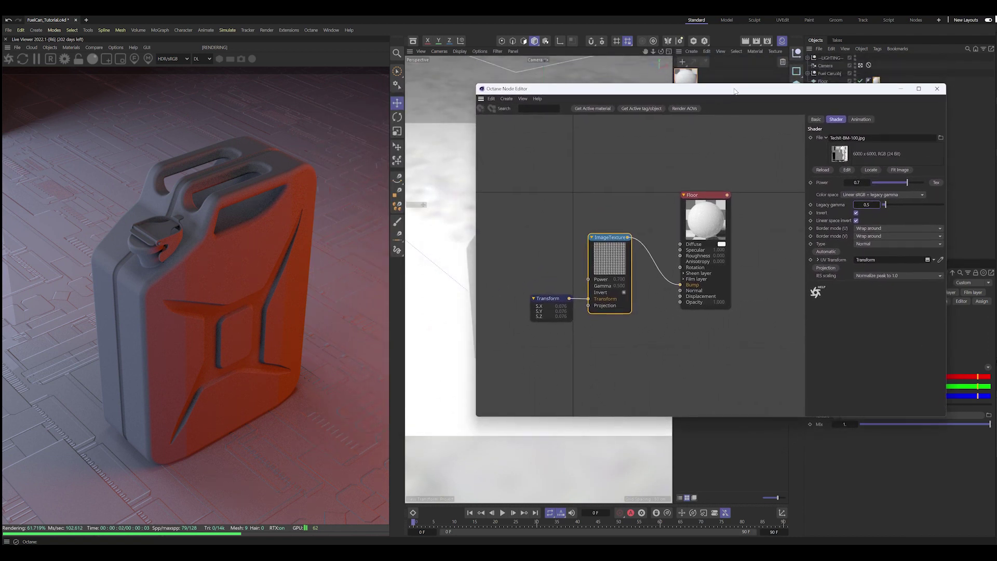
left_click(733, 168)
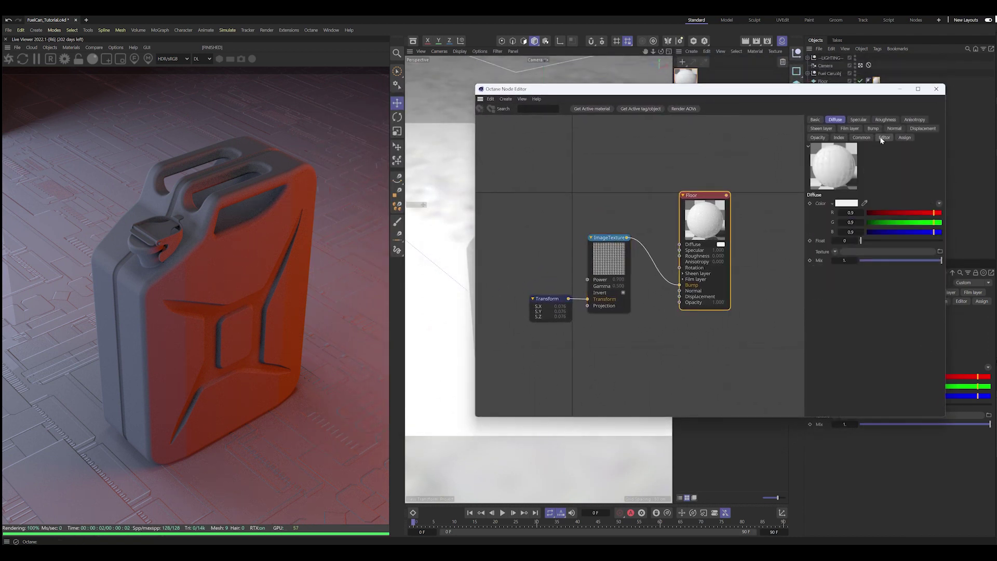
left_click(839, 137)
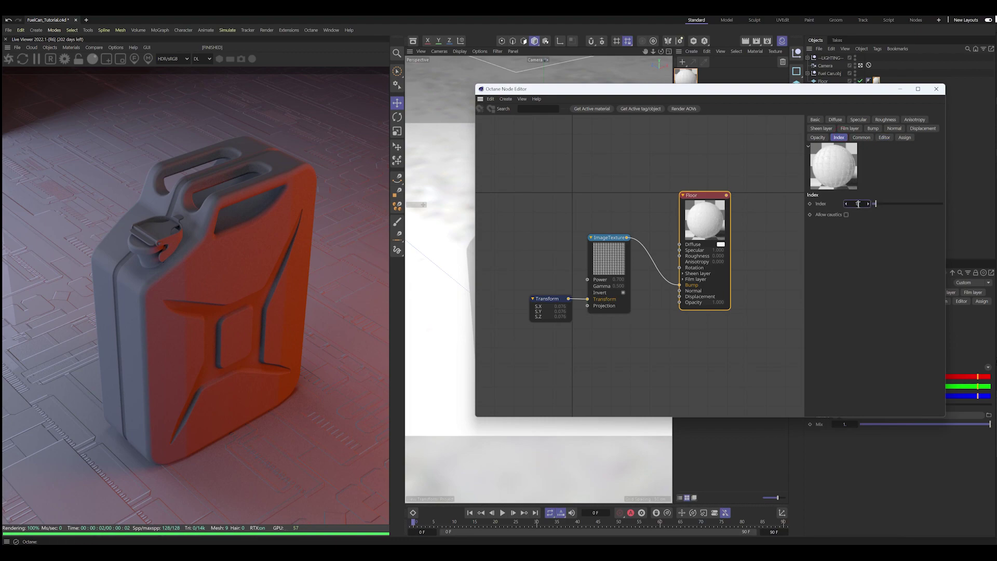
left_click_drag(858, 204, 880, 206)
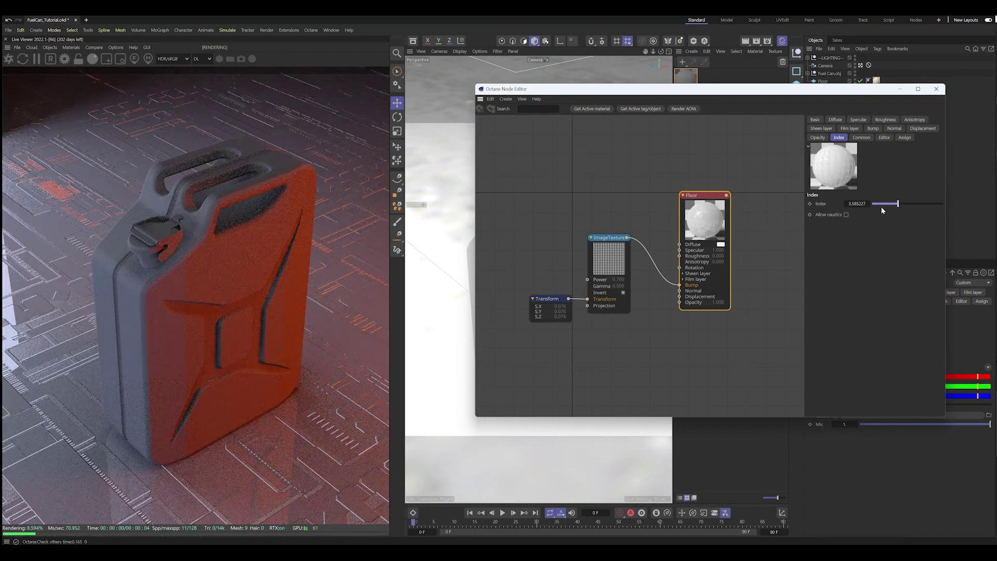
double_click(856, 204)
type("4.5")
key("Return")
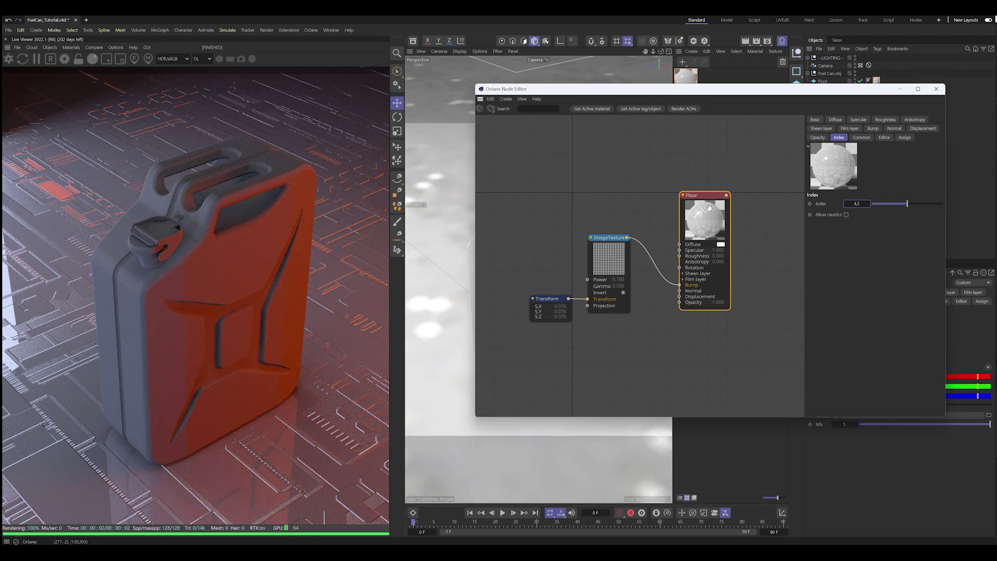
left_click(815, 120)
left_click(845, 246)
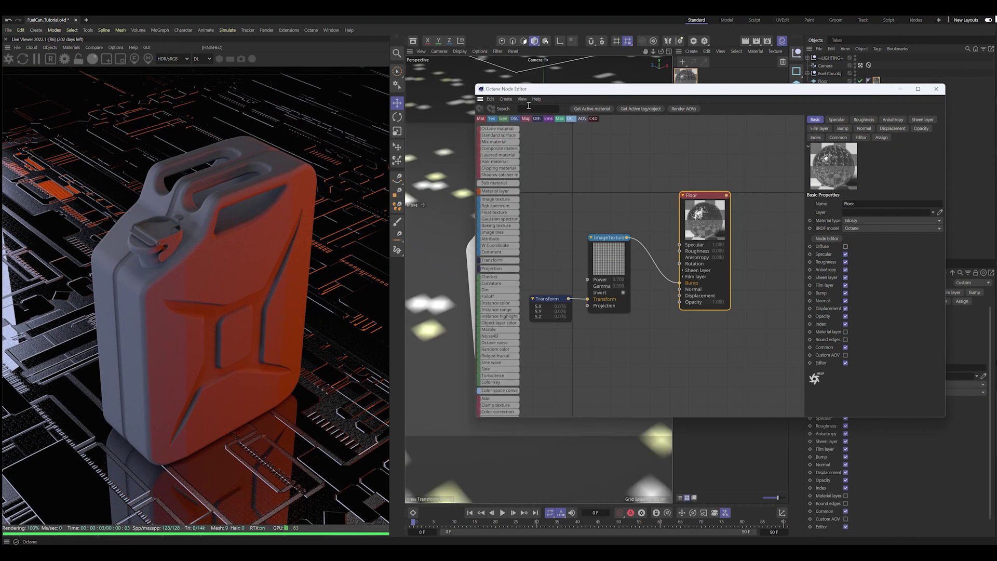
Add a float texture node and rearrange the Floor, image texture and transform nodes.
mouse_move(499, 212)
left_mouse_down()
mouse_move(576, 197)
mouse_move(679, 251)
left_mouse_up()
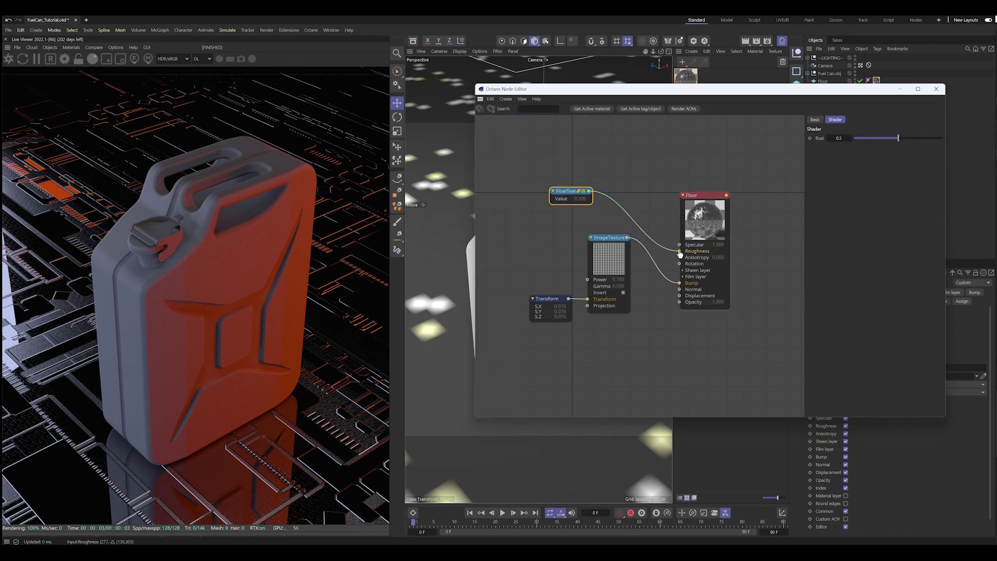
mouse_move(644, 327)
left_mouse_down()
mouse_move(556, 263)
mouse_move(583, 292)
left_mouse_up()
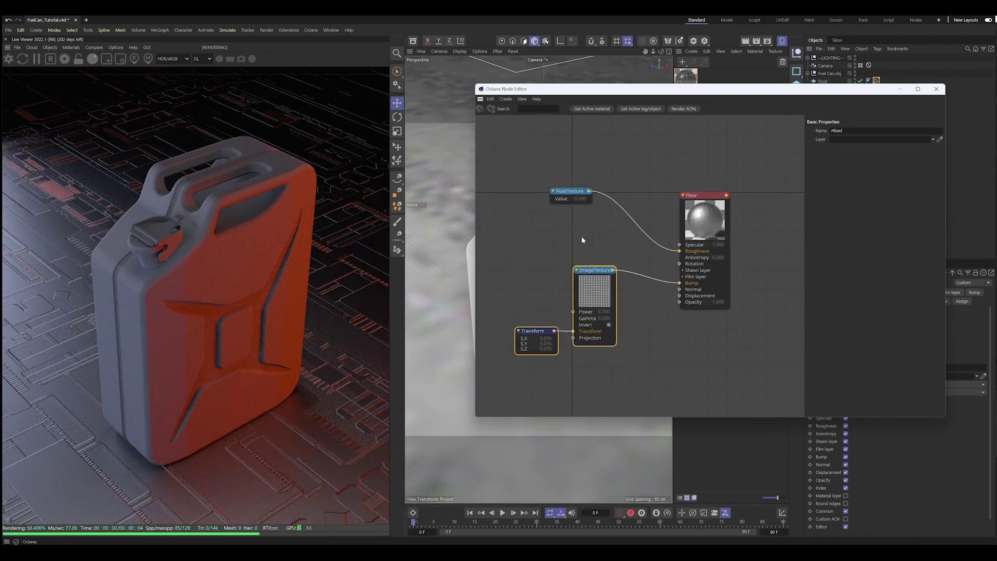
left_click_drag(572, 222, 538, 165)
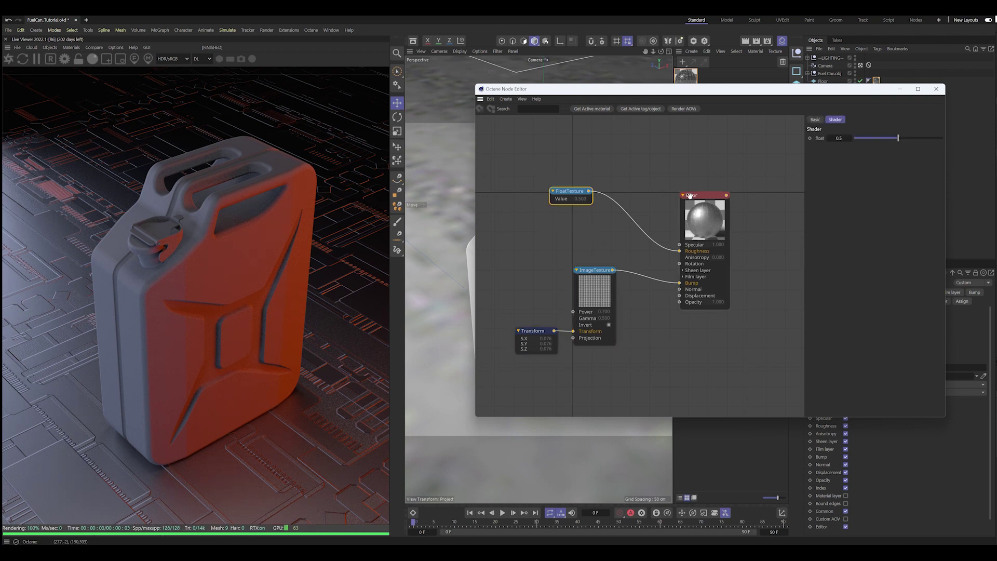
left_click_drag(690, 195, 694, 175)
left_click(594, 288)
left_click(527, 347)
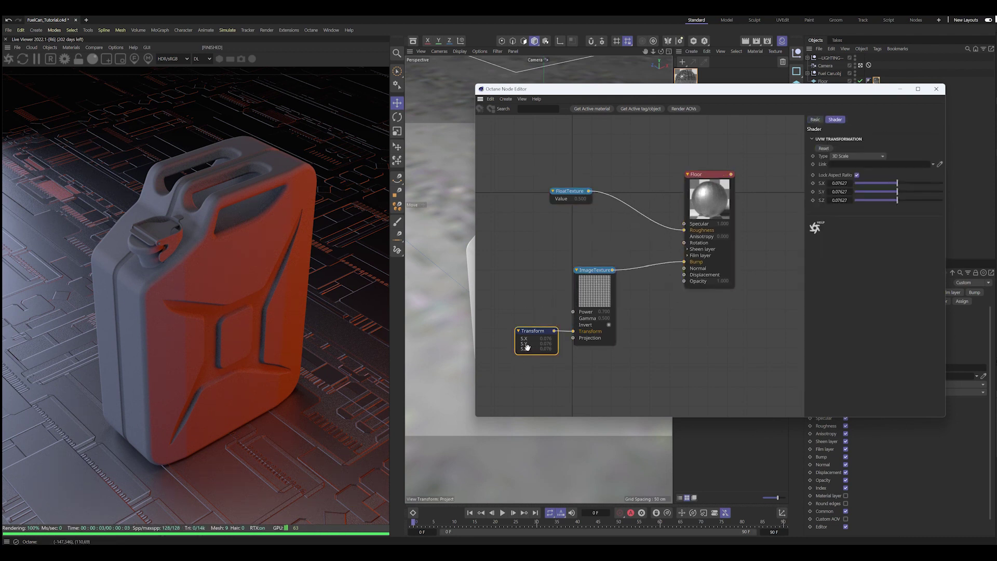
left_click(606, 253)
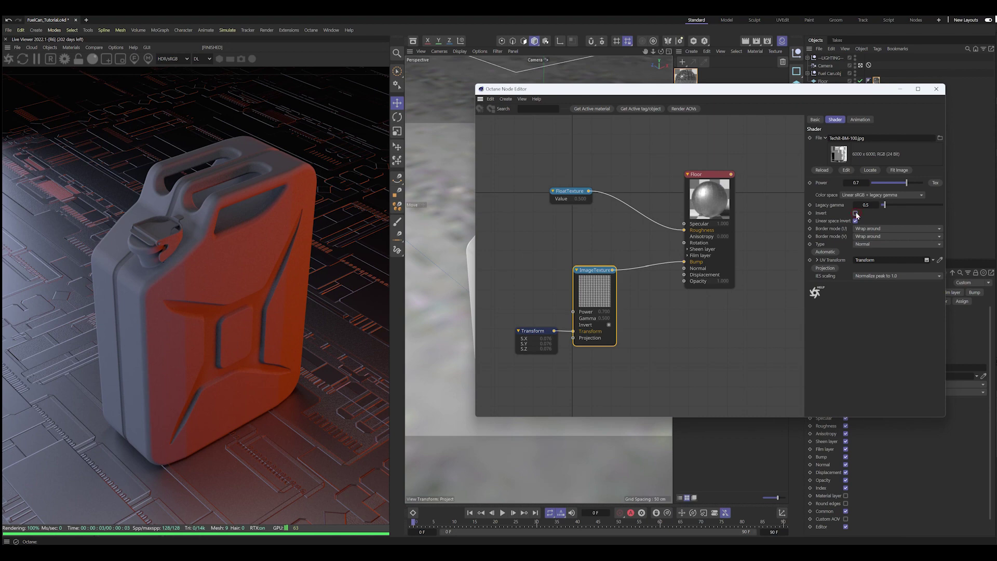
Set the bump image texture's legacy gamma to 0.1 and power to about 0.18.
left_click(855, 213)
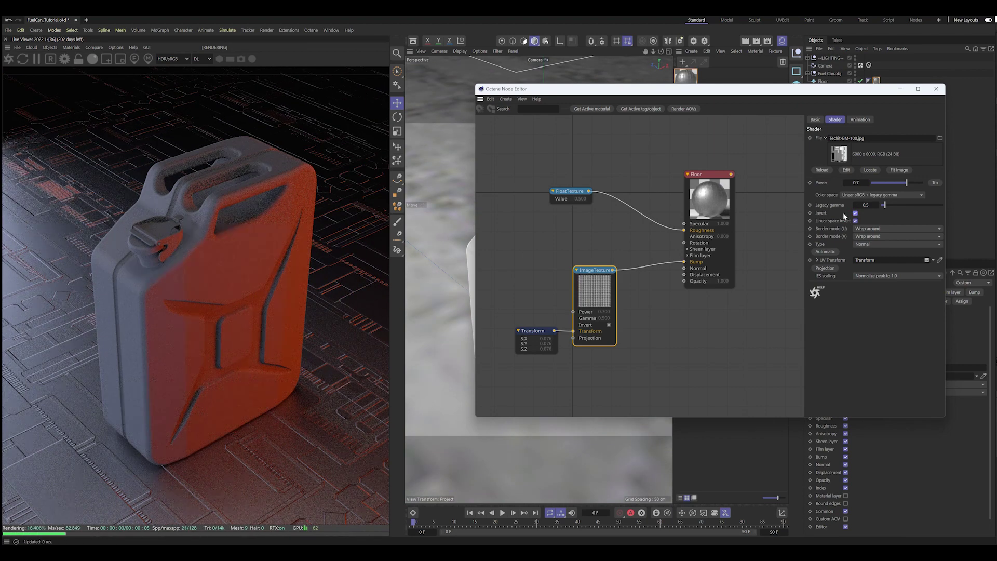
double_click(865, 204)
type("0.05")
key("Return")
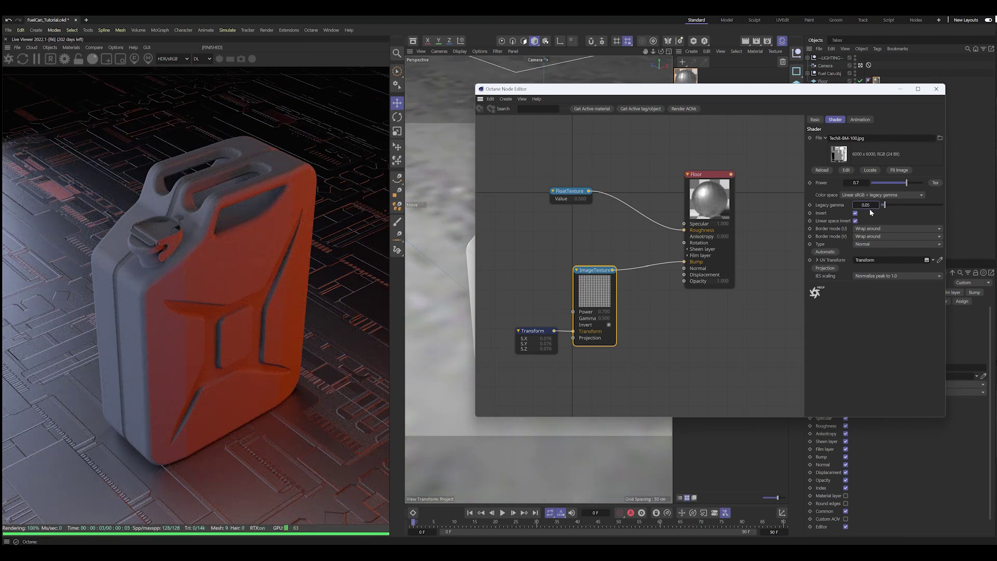
key("Return")
double_click(857, 183)
type("0")
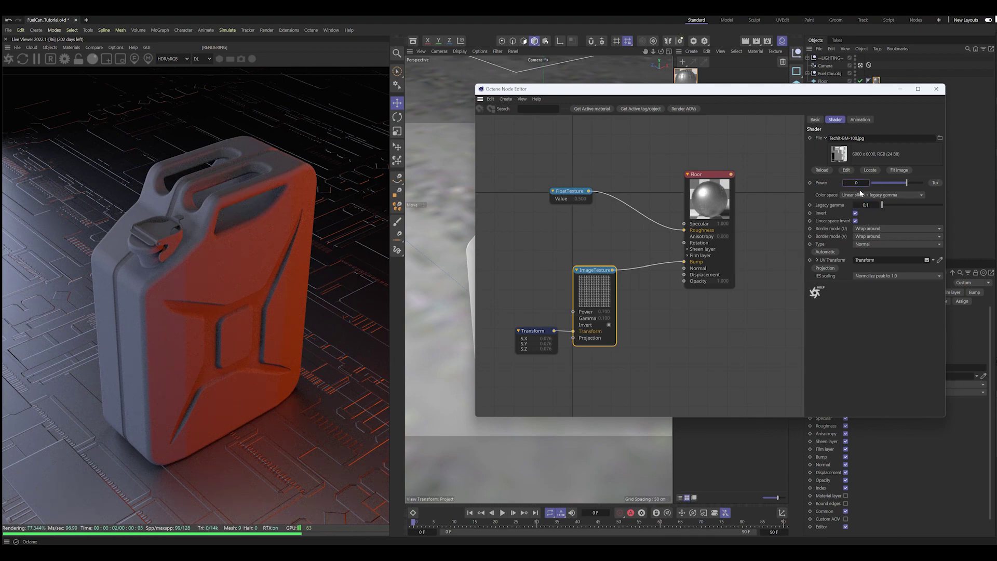
type(".05")
key("Return")
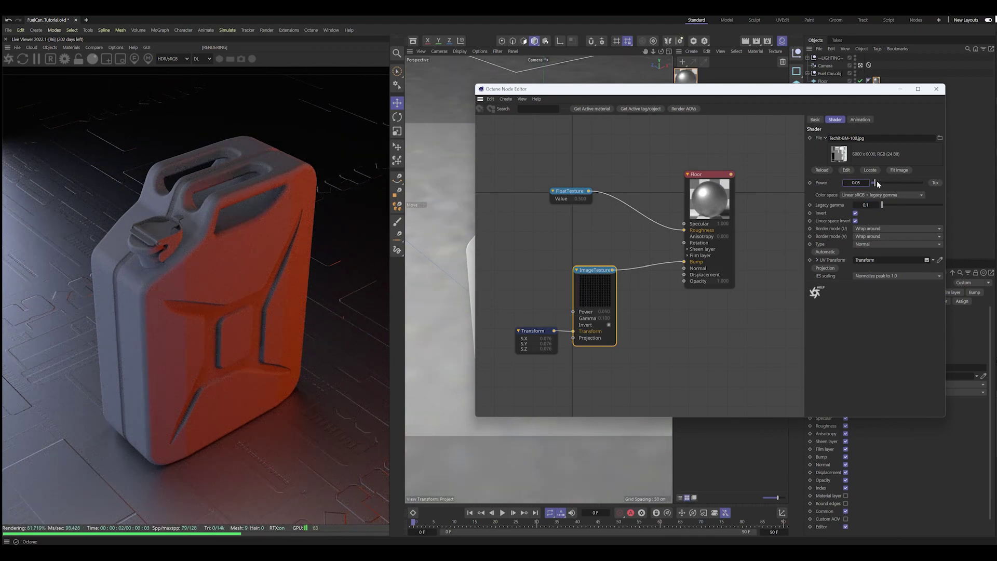
left_click_drag(877, 184, 880, 185)
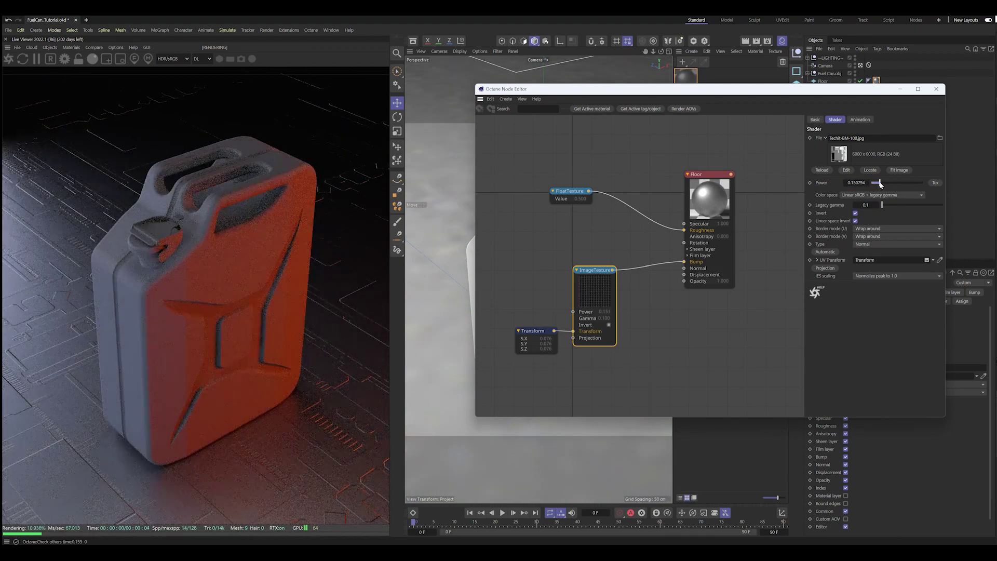
left_click_drag(880, 184, 882, 185)
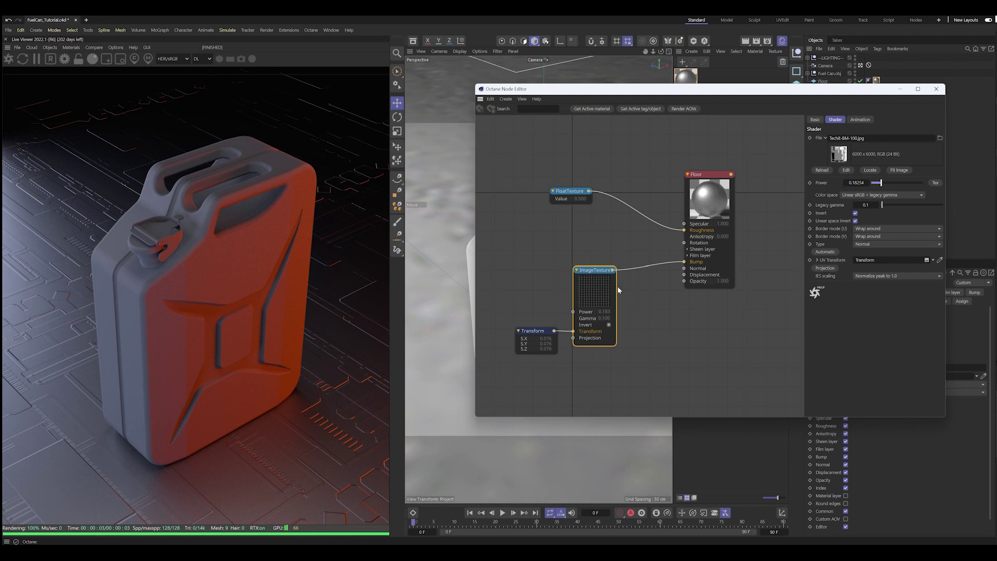
Shrink the Transform's tiling scale on all axes to about 0.116.
left_click_drag(594, 291, 604, 287)
left_click(709, 198)
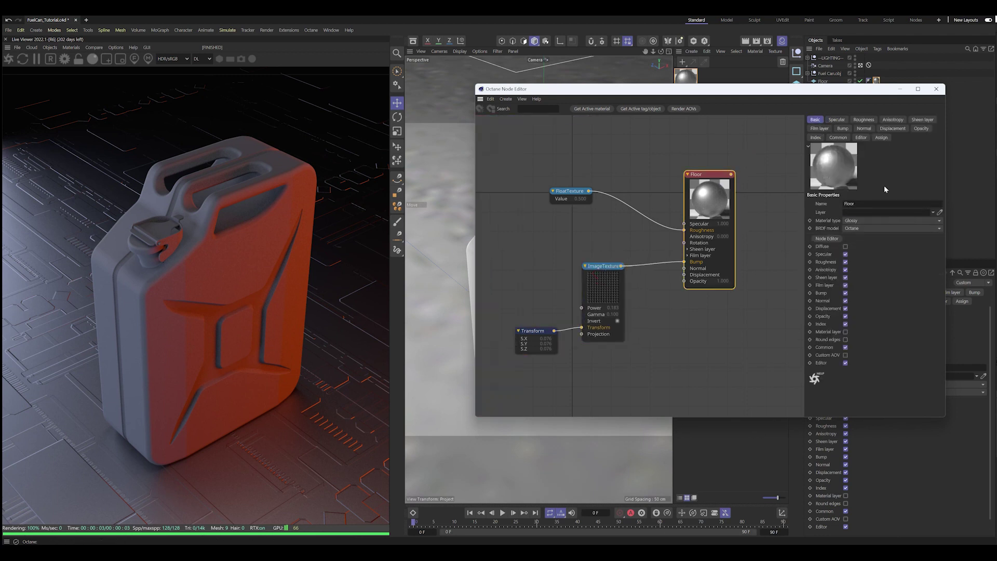
left_click(861, 137)
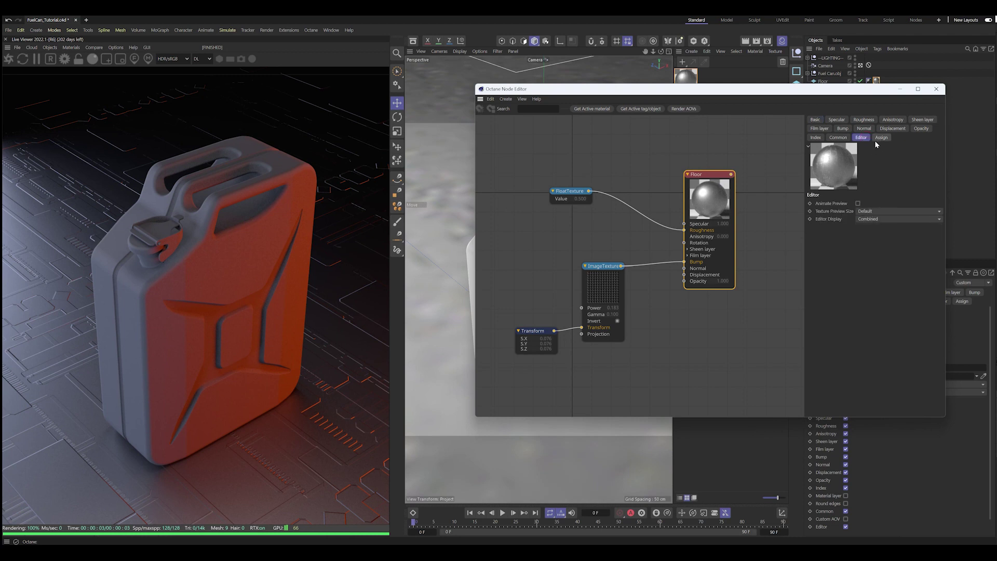
left_click(821, 139)
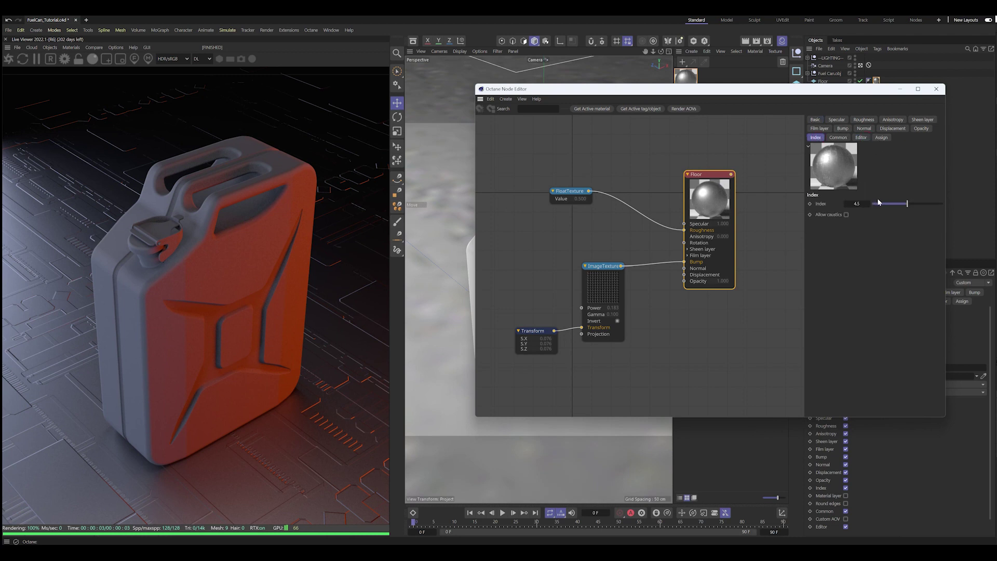
left_click(604, 266)
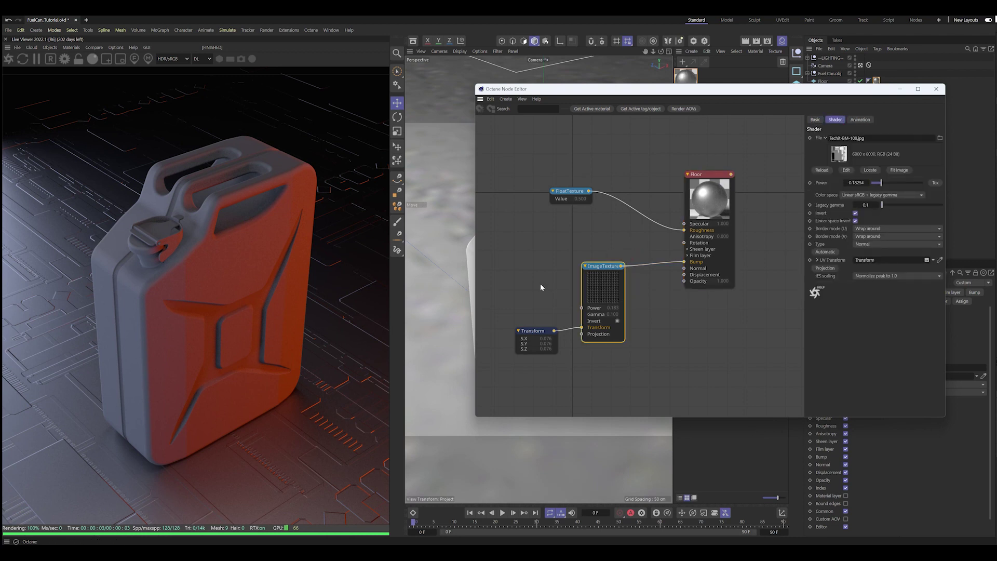
left_click(534, 340)
left_click_drag(898, 185, 901, 188)
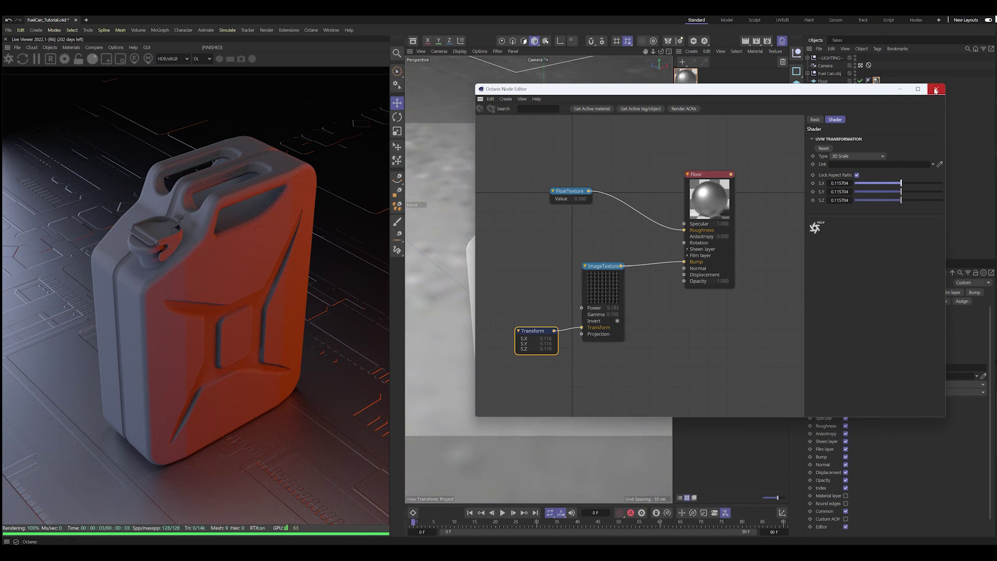
left_click(935, 90)
Swing the Back light rig to about -197.88° heading and view it in four views.
left_click(803, 89)
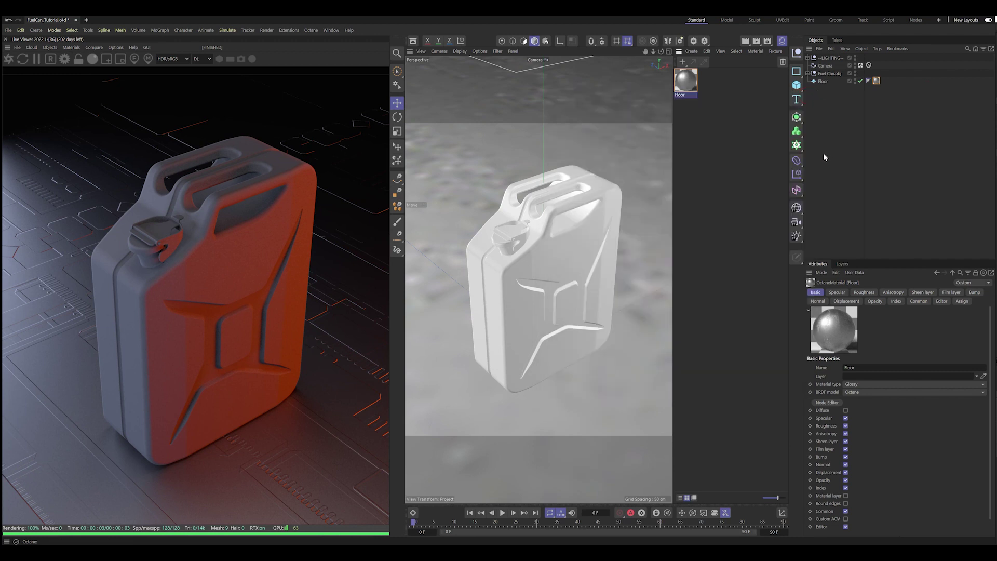
left_click(808, 57)
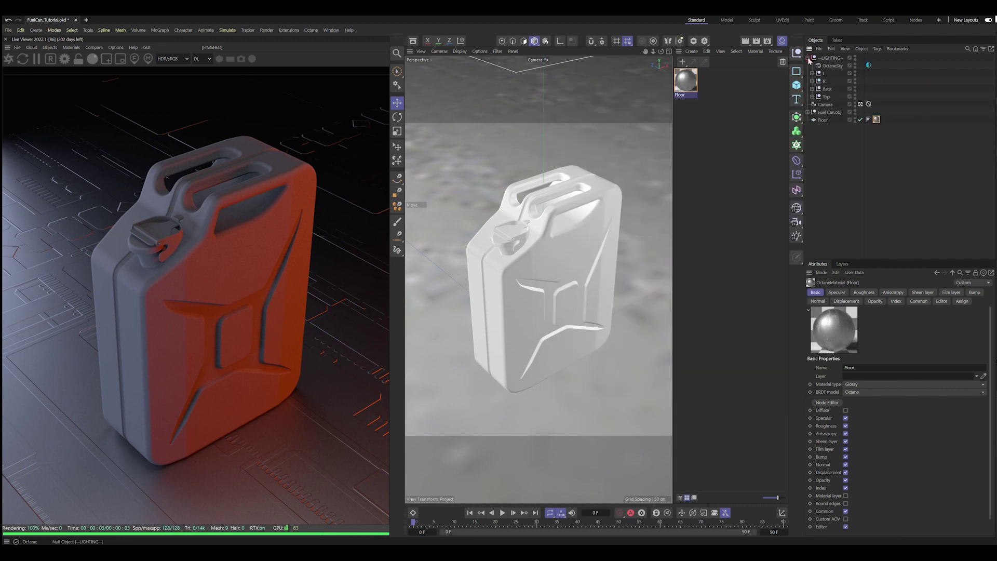
left_click(826, 88)
mouse_move(897, 321)
left_mouse_down()
mouse_move(883, 321)
mouse_move(903, 338)
mouse_move(889, 338)
left_mouse_up()
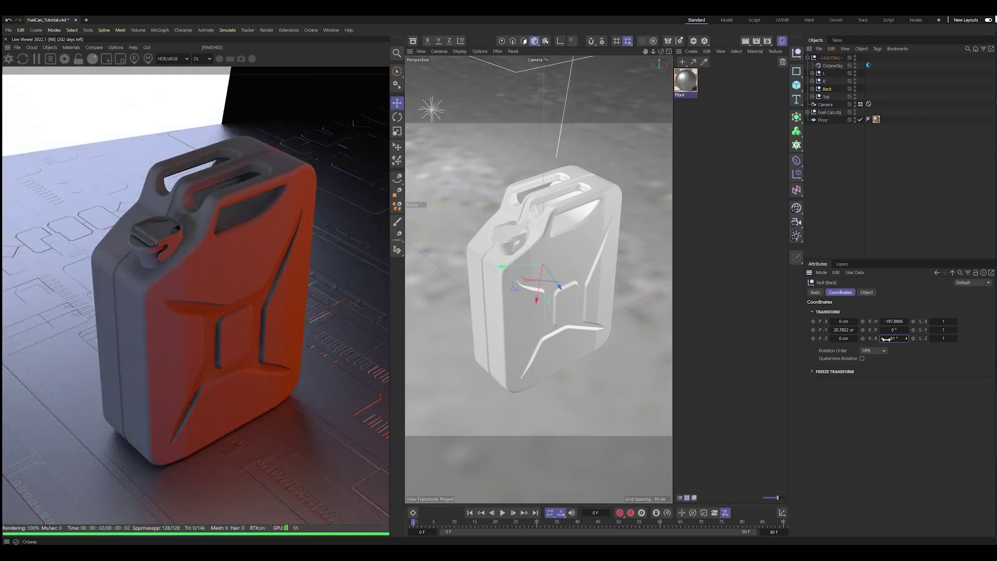
middle_click(650, 311)
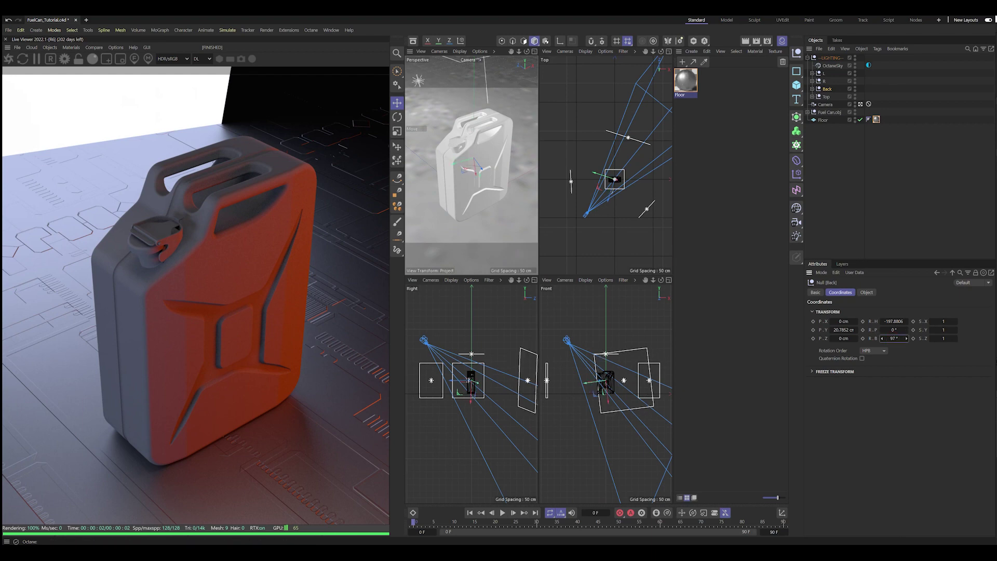
Bank the Back light and push its area light farther from the can.
left_click_drag(889, 338, 889, 338)
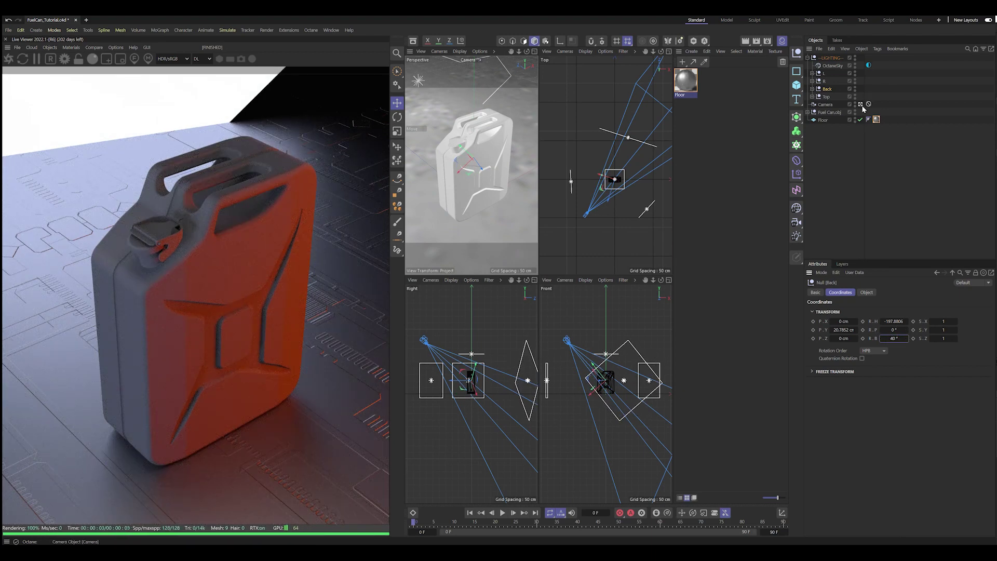
left_click_drag(868, 104, 878, 112)
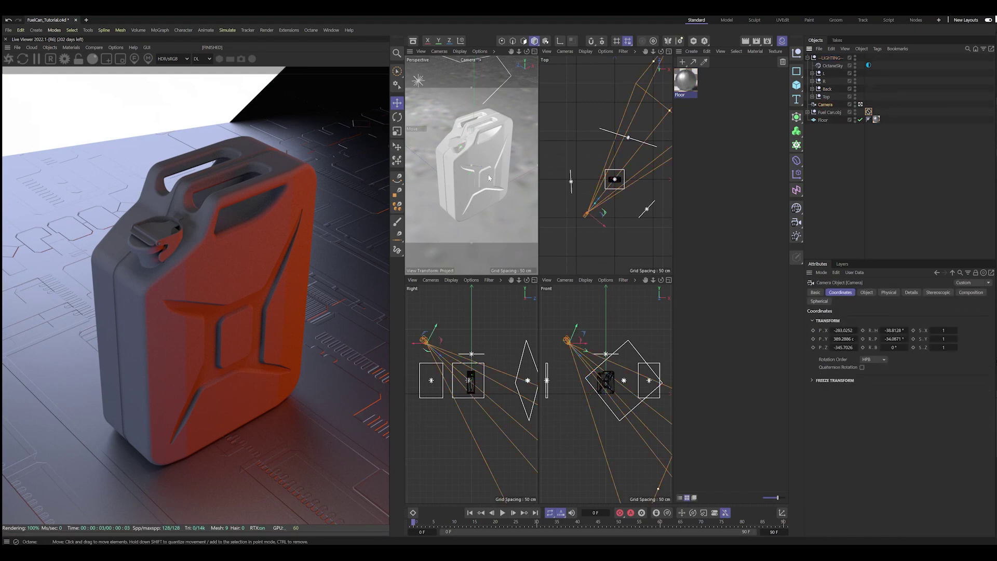
mouse_move(488, 179)
left_mouse_down("alt")
mouse_move(491, 187)
mouse_move(498, 179)
left_mouse_up("alt")
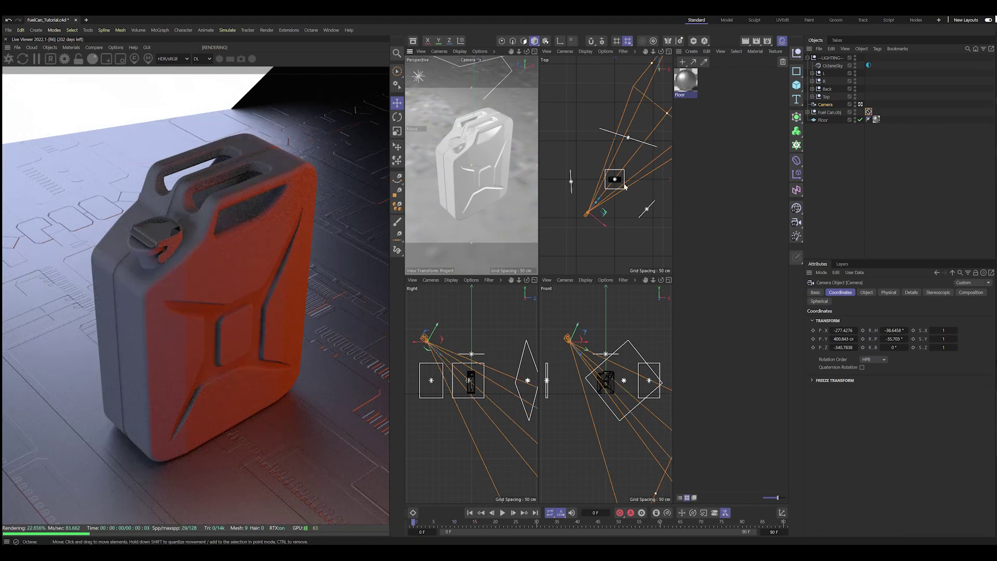
left_click(825, 120)
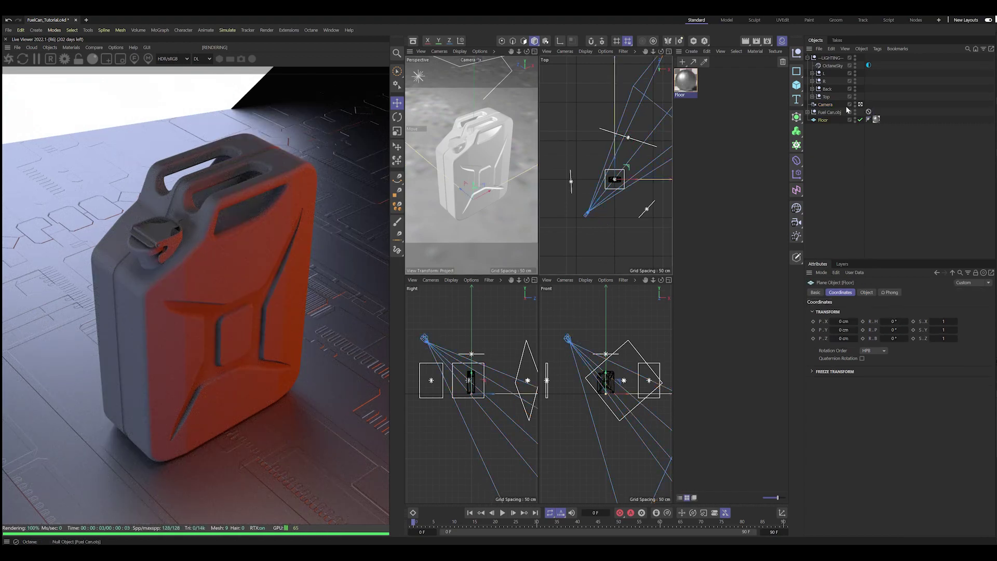
left_click(812, 89)
left_click_drag(628, 156, 637, 139)
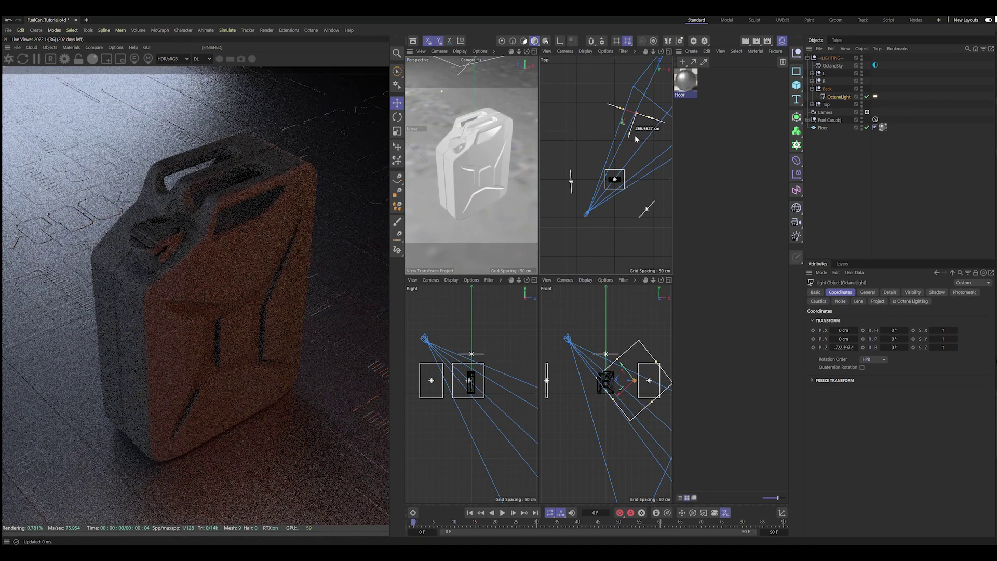
left_click(647, 211)
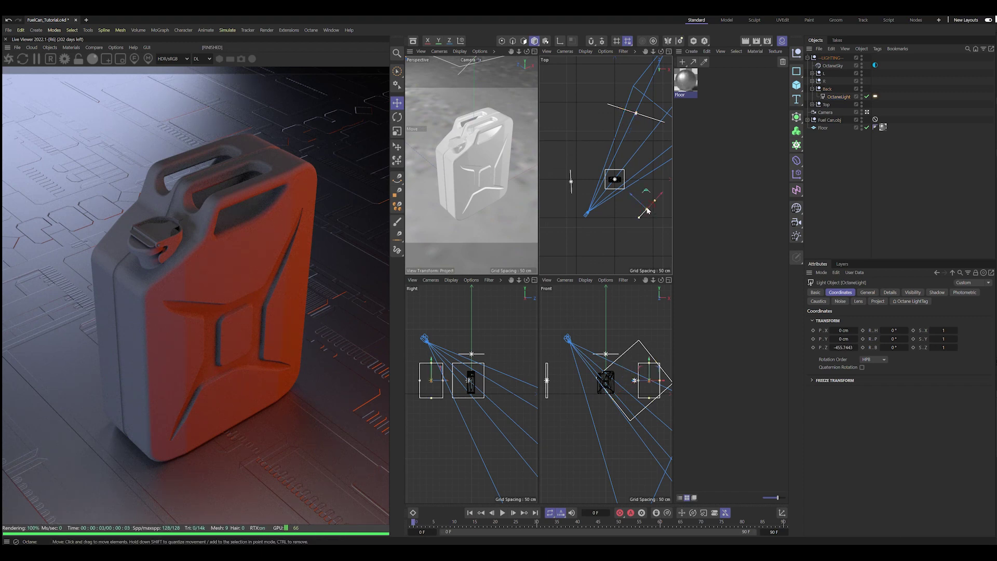
left_click_drag(647, 210, 665, 208)
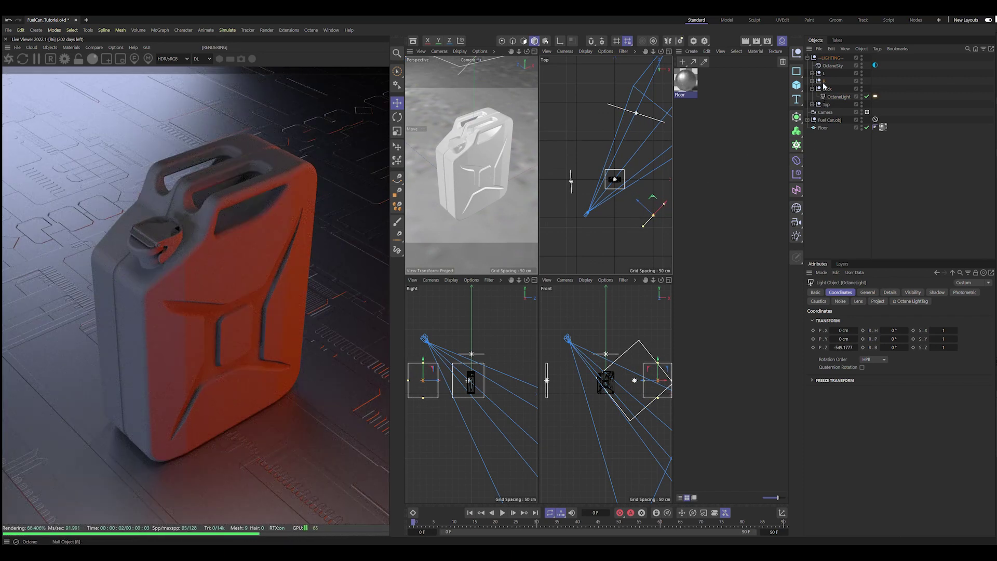
Swing the R light rig around the can to about -296.88° heading.
left_click(823, 81)
mouse_move(906, 321)
left_mouse_down()
mouse_move(906, 307)
mouse_move(893, 321)
left_mouse_up()
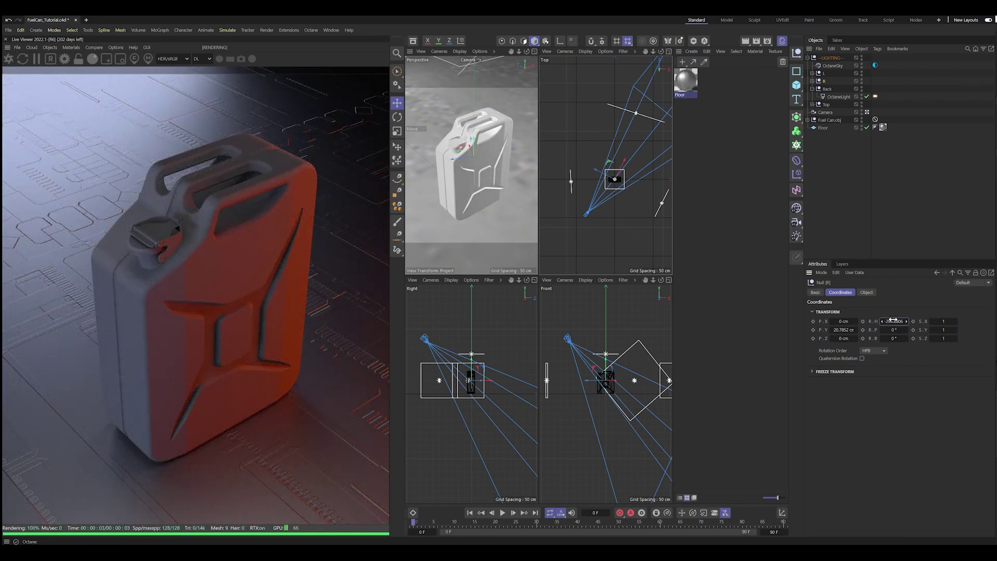
left_click(812, 89)
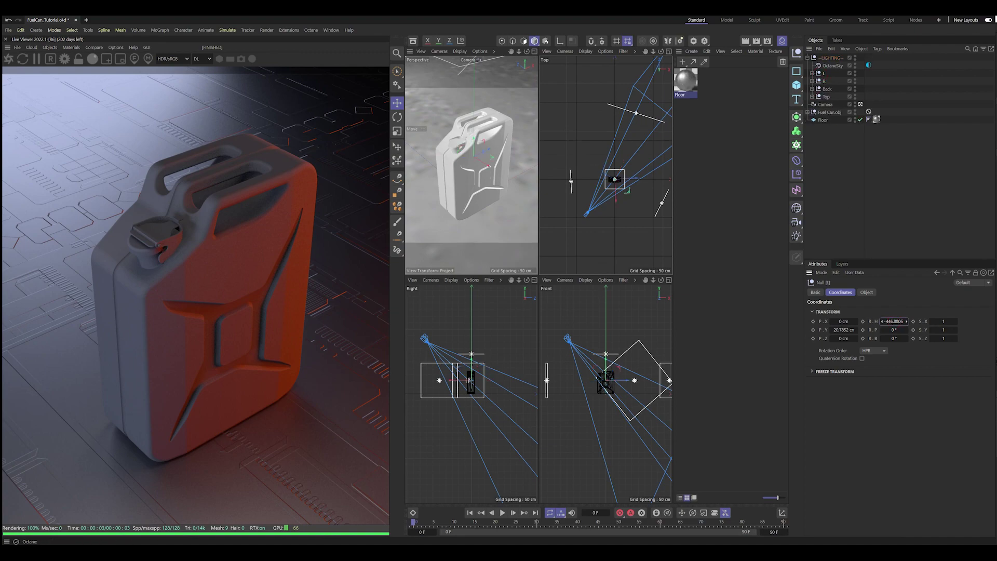
left_click_drag(893, 322, 894, 322)
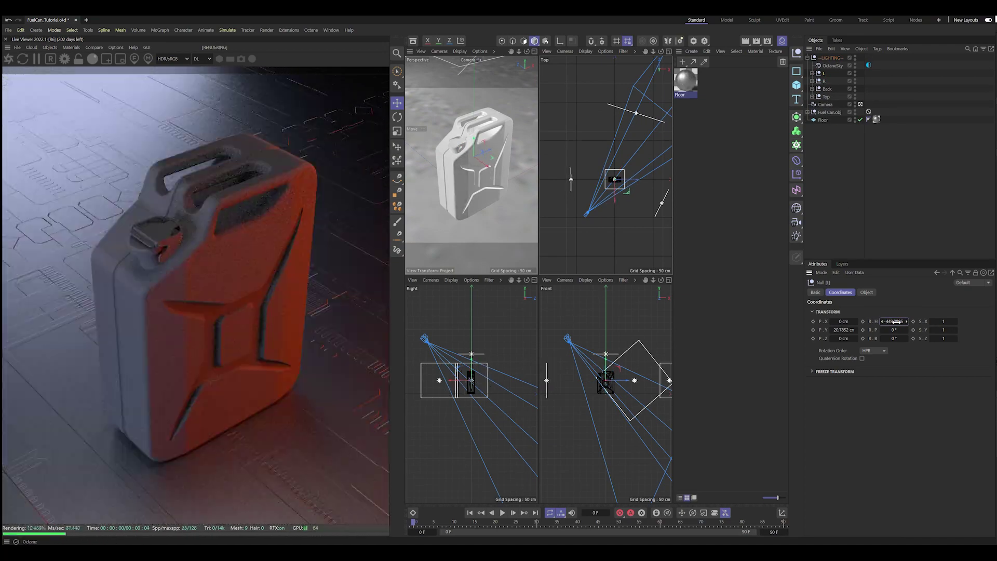
Set the R light's power to 200.
left_click(813, 81)
left_click(875, 88)
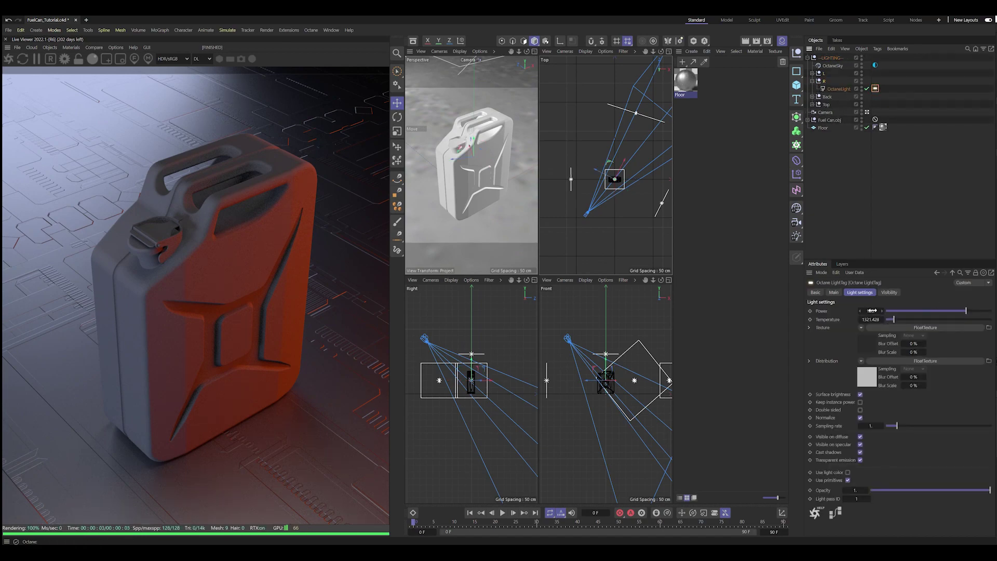
left_click_drag(872, 311, 850, 323)
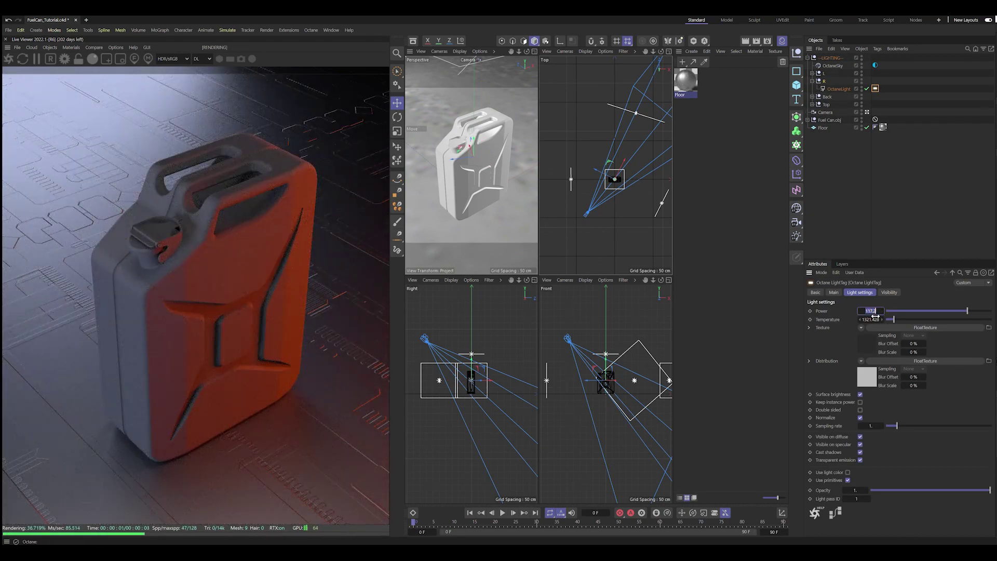
type("200.")
key("Return")
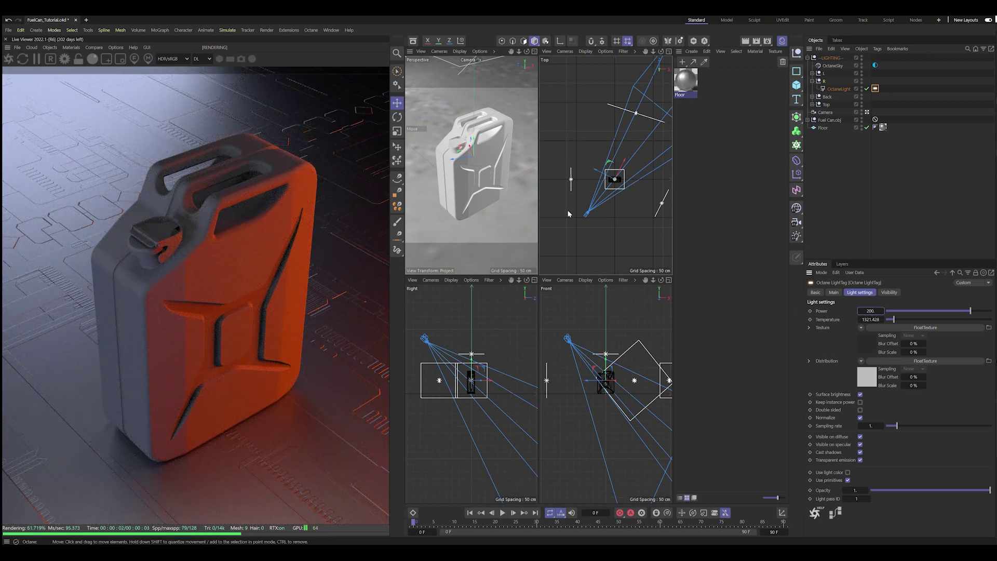
Set the Top light's power to 150.
left_click(811, 104)
left_click(875, 112)
type("50")
key("Return")
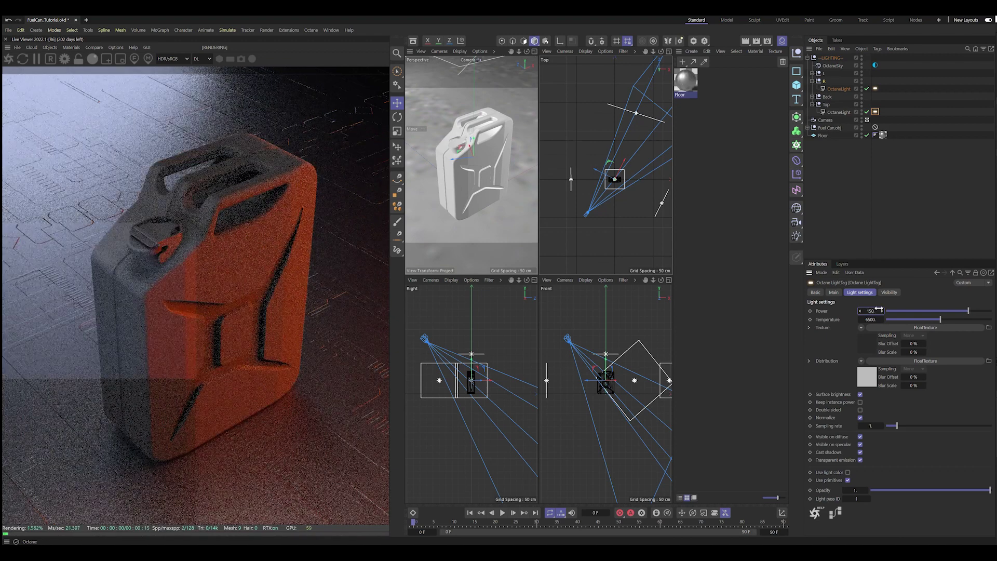
Collapse LIGHTING, clear the selection, and save the scene with Ctrl+S.
left_click(852, 167)
left_click(807, 58)
key("ctrl+s")
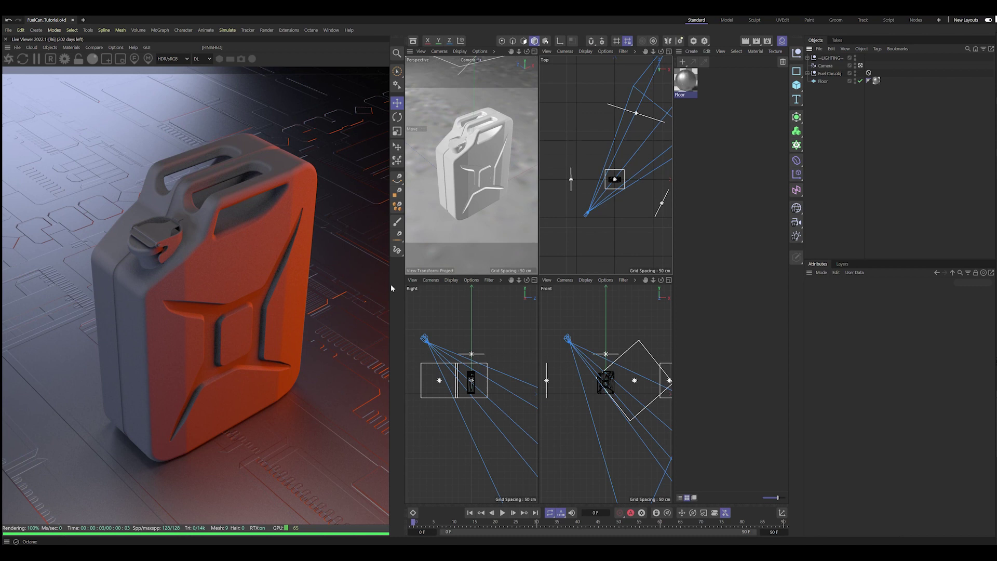
Create an Octane composite material and open it in the node editor.
left_click(50, 47)
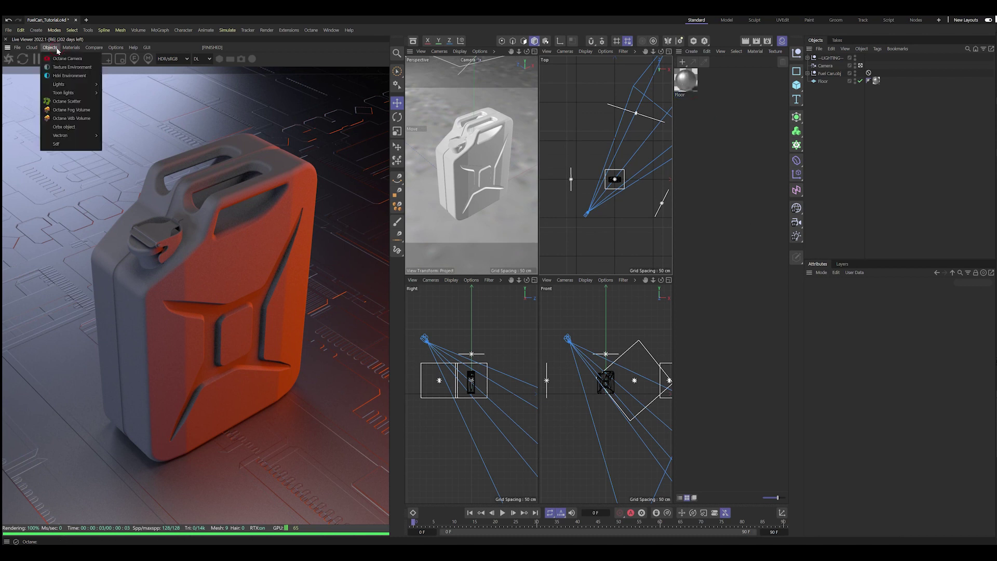
left_click(71, 47)
mouse_move(86, 86)
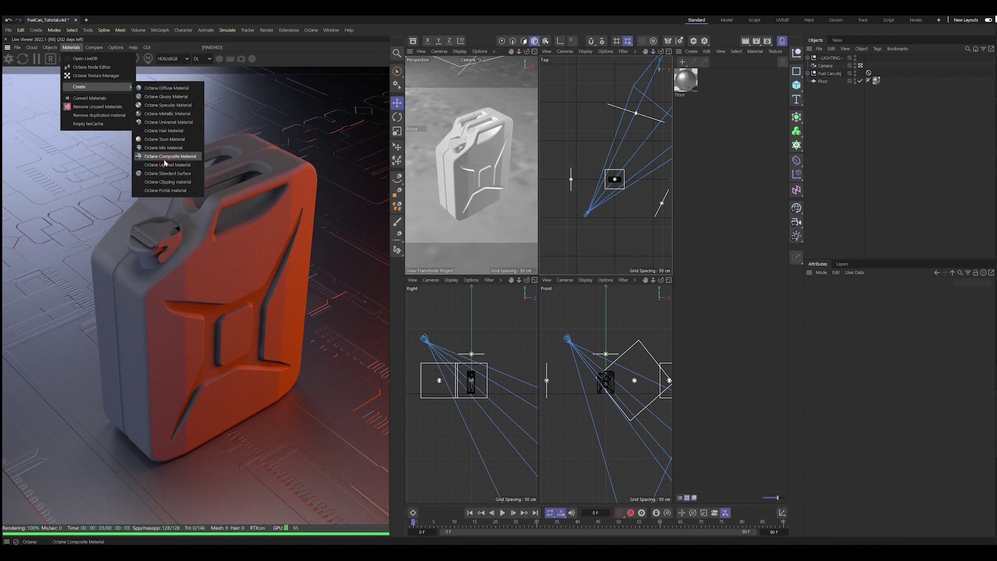
left_click(164, 158)
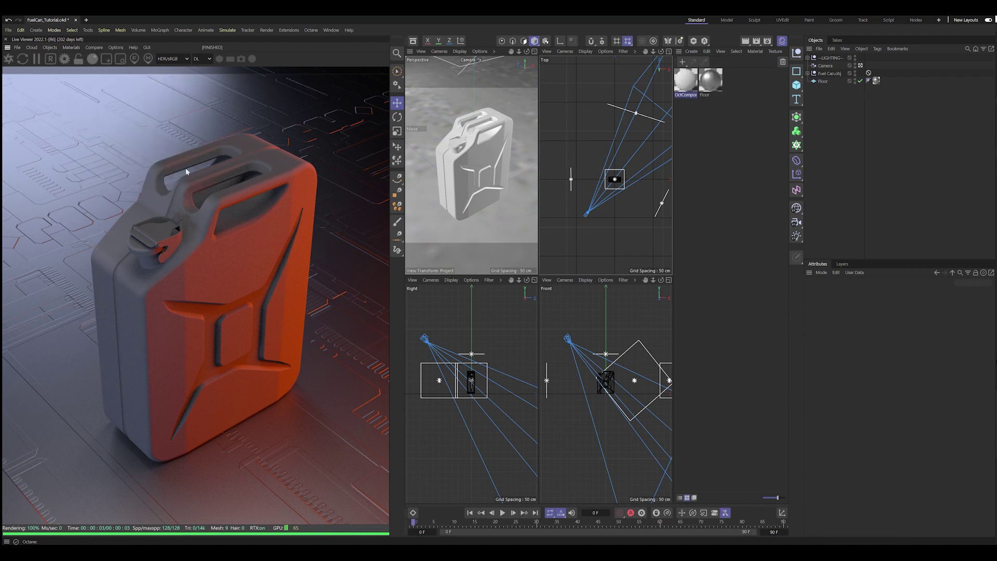
double_click(686, 87)
left_click(707, 173)
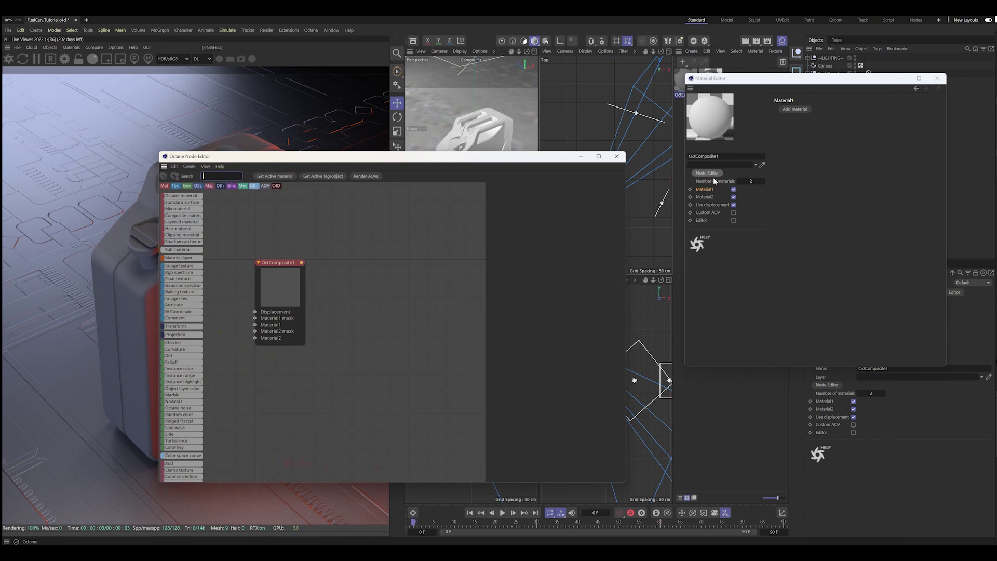
Add Material1 and Material2 sub-materials to the composite and arrange the nodes.
left_click(283, 263)
left_click_drag(389, 155, 589, 174)
left_click(720, 204)
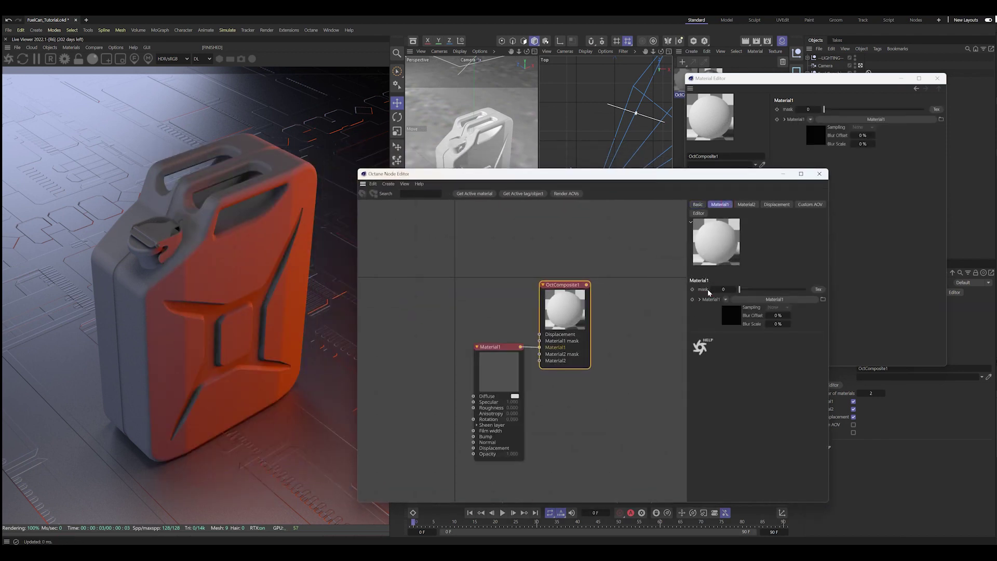
left_click(746, 204)
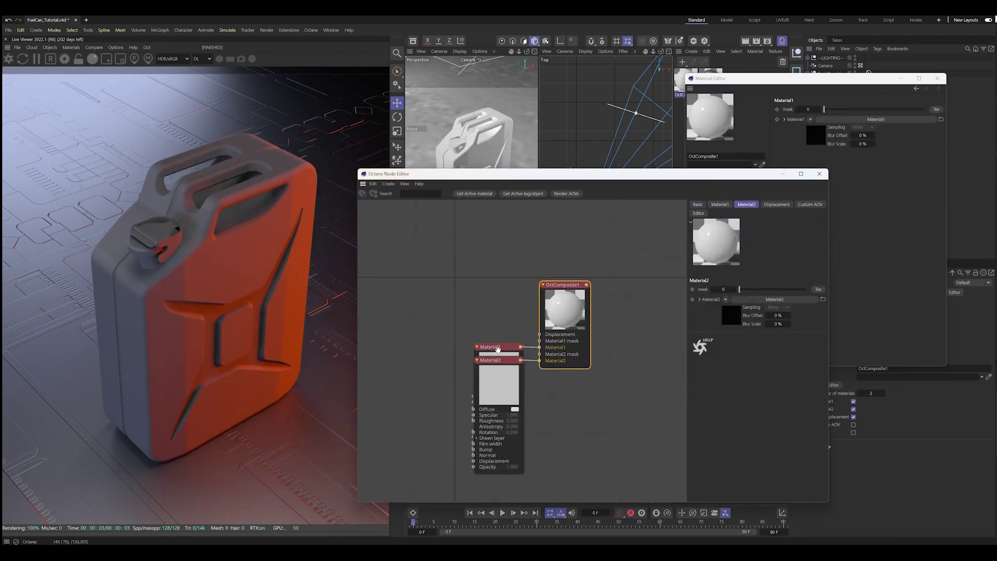
mouse_move(498, 348)
left_mouse_down()
mouse_move(462, 261)
mouse_move(472, 401)
left_mouse_up()
left_click_drag(565, 284, 611, 272)
left_click_drag(465, 260, 468, 248)
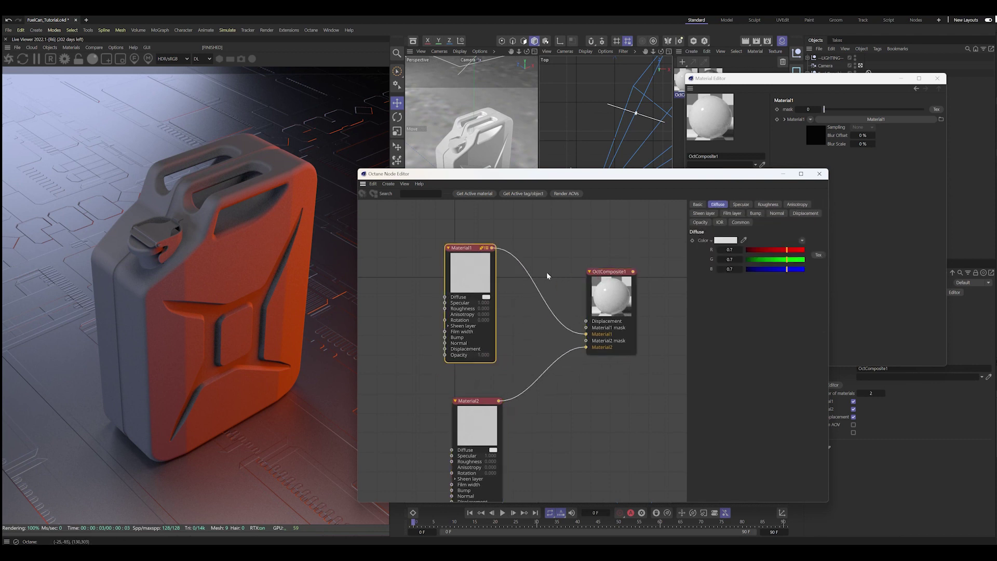
left_click_drag(611, 272, 612, 254)
left_click_drag(475, 253, 480, 251)
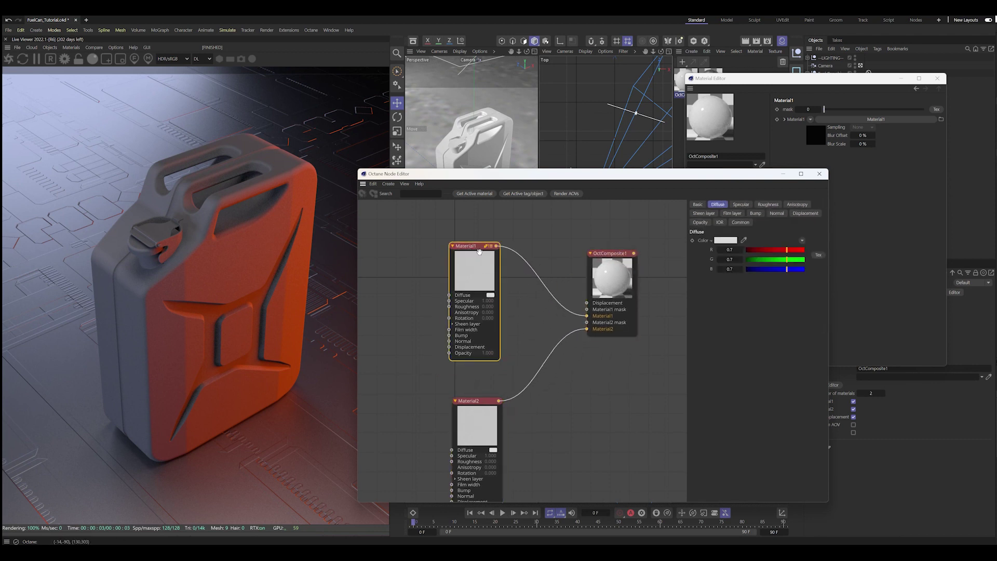
key("h")
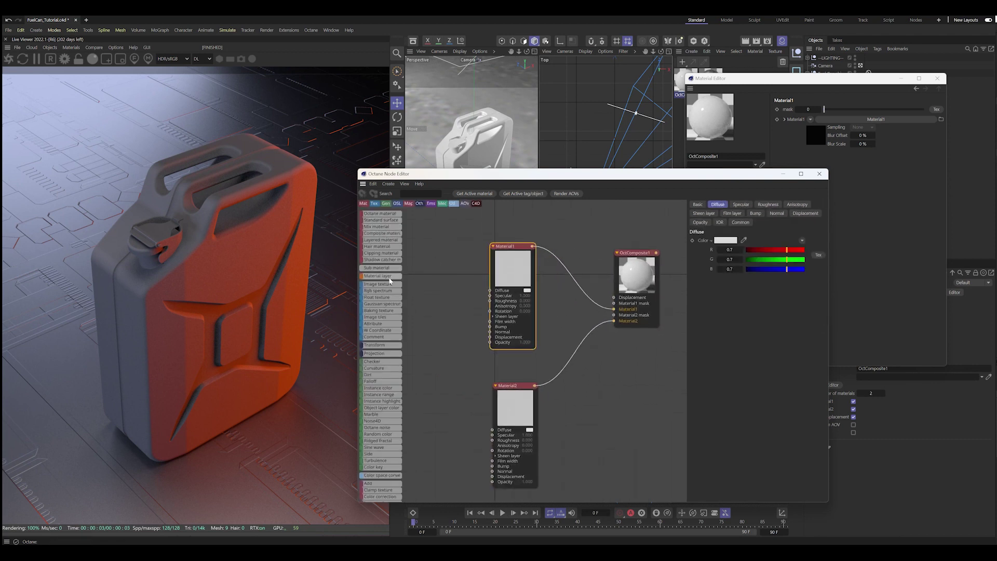
Import fuel can_Roughness.png and wire it into Material1's Roughness.
key("alt+Tab")
left_click_drag(512, 139, 447, 289)
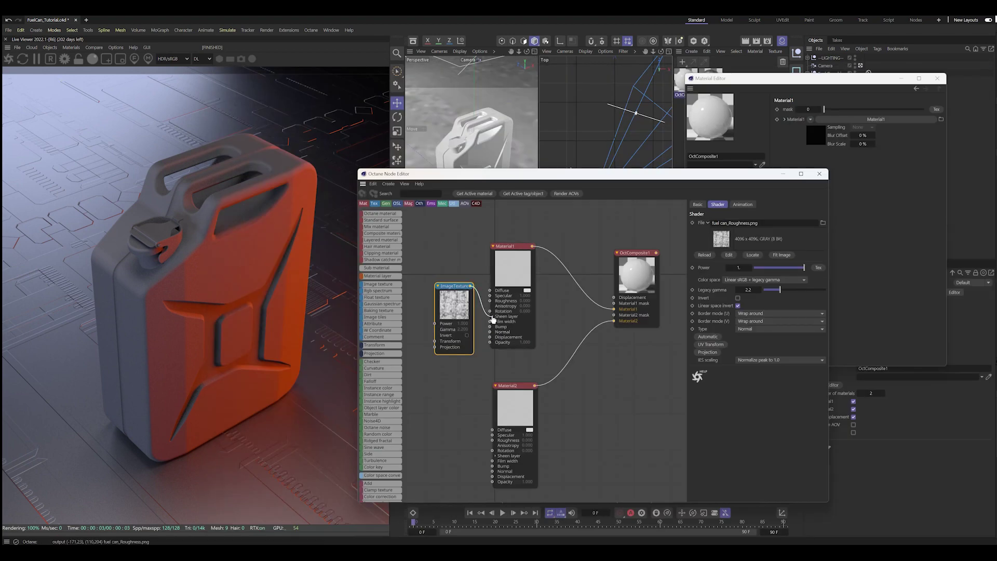
left_click_drag(491, 306, 490, 301)
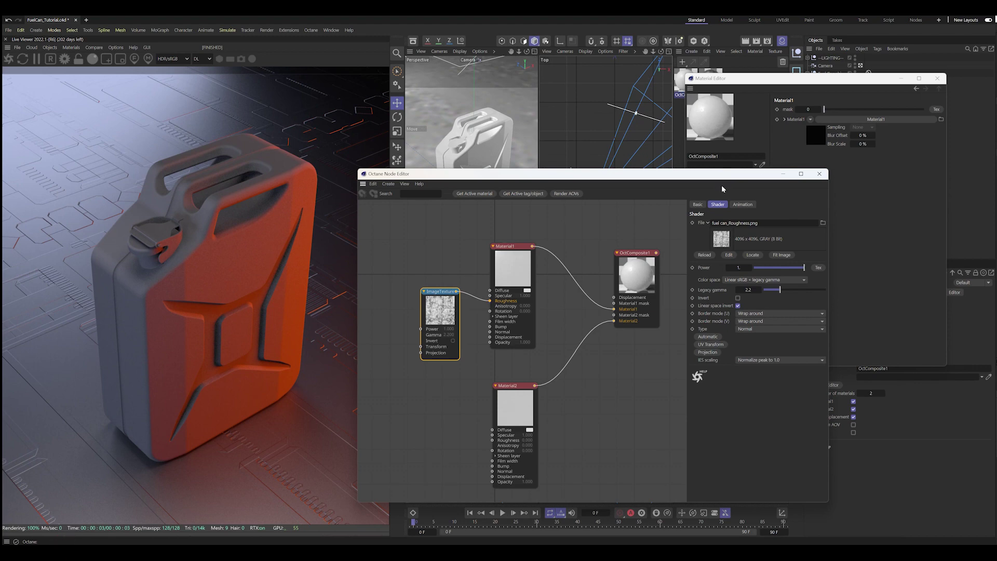
left_click_drag(721, 176, 564, 205)
Apply the composite material to obj4 and obj3, then frame the can in the default camera view.
left_click(936, 79)
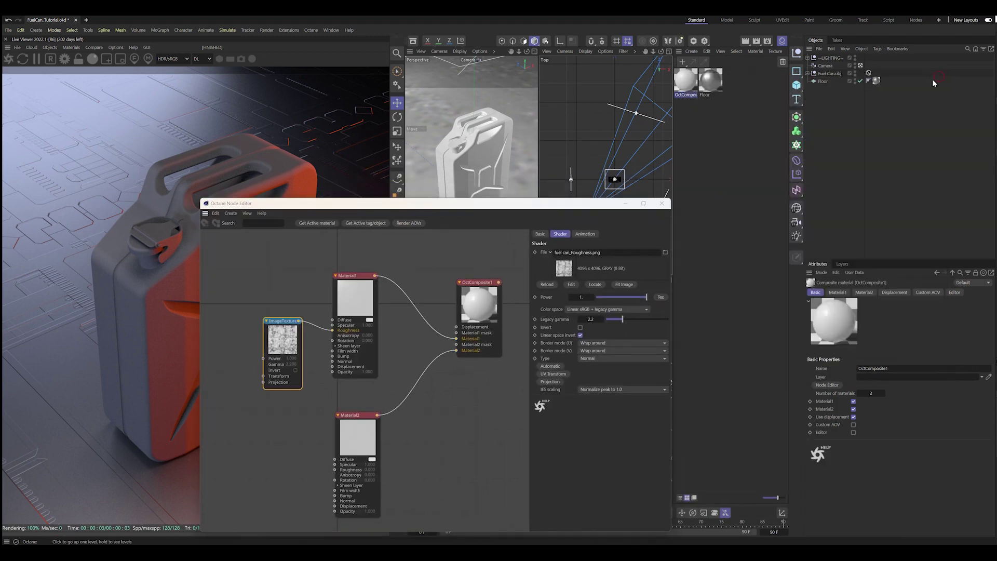
left_click(807, 73)
left_click_drag(865, 103, 867, 103)
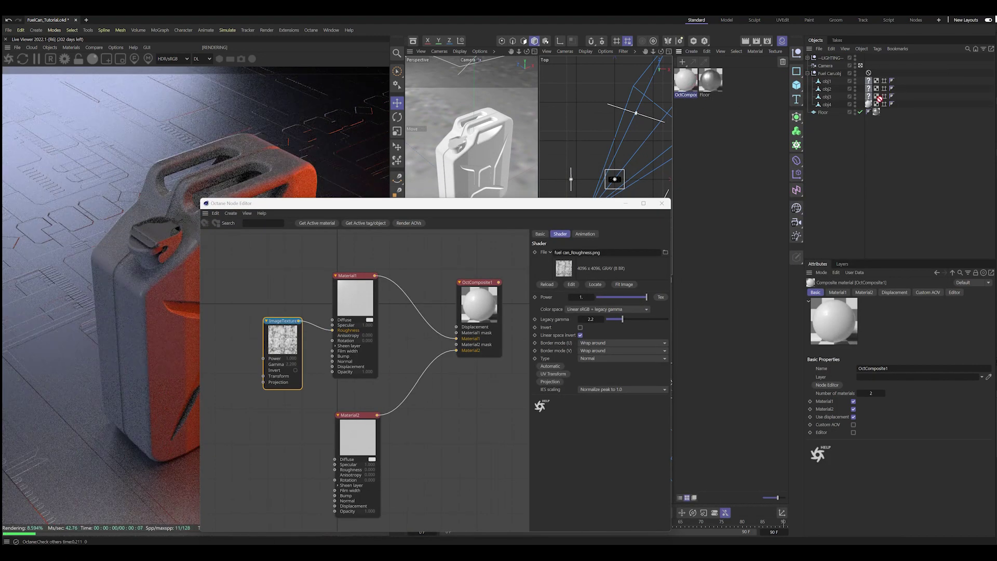
left_click_drag(686, 80, 868, 96)
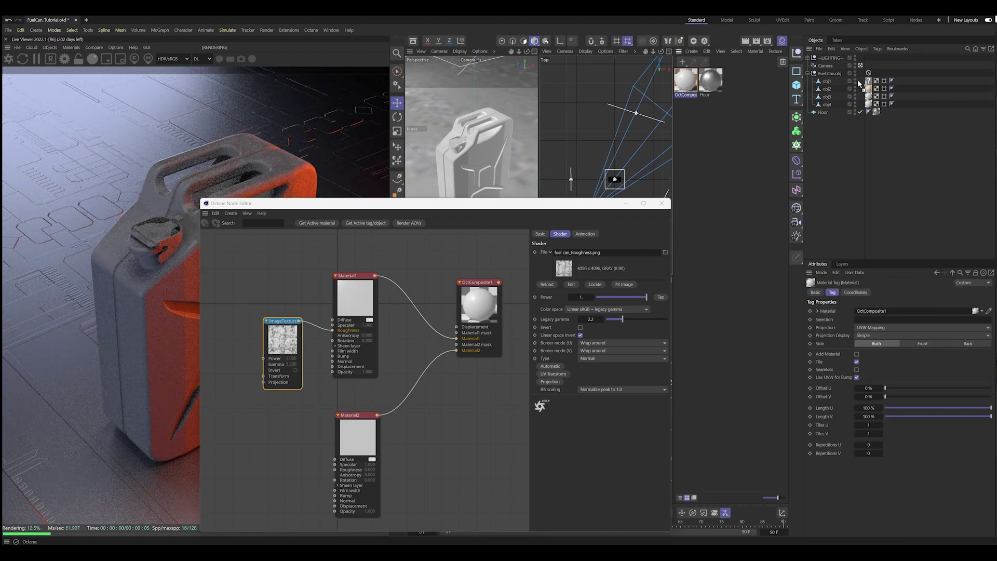
left_click_drag(558, 208, 685, 120)
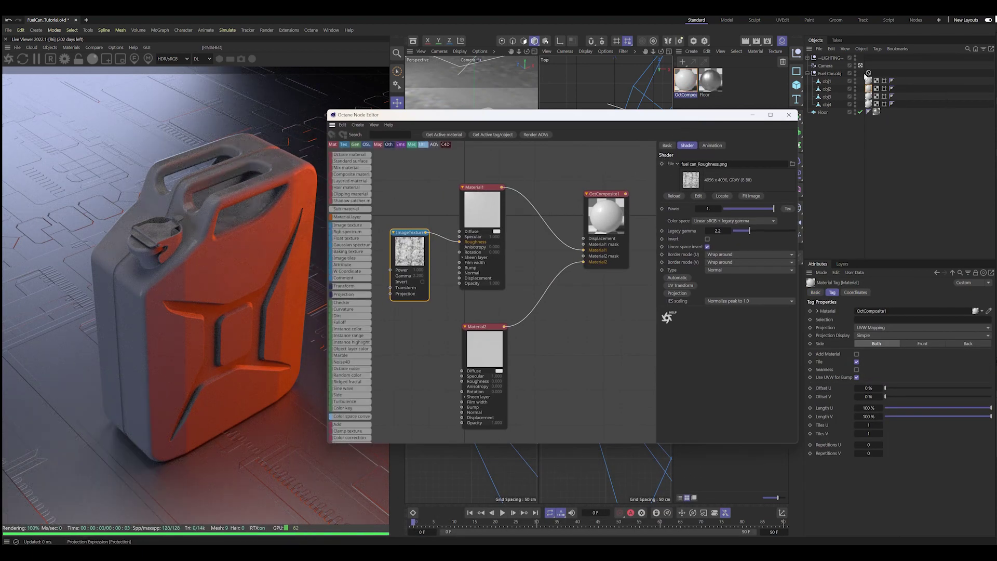
left_click(860, 65)
left_click_drag(467, 115, 513, 231)
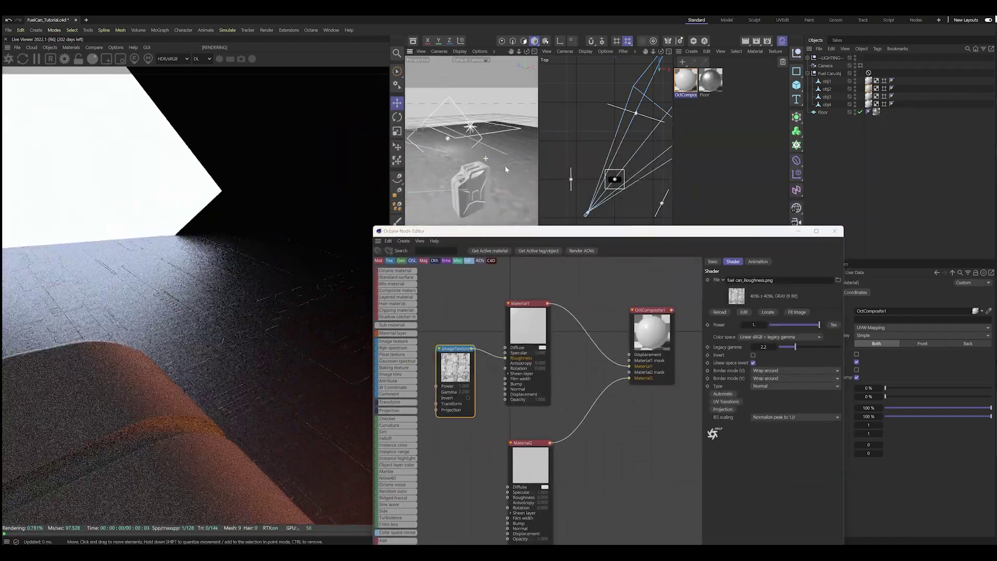
Make the roughness texture inverted, Float type, with legacy gamma about 2.15.
scroll(505, 168, "up", 2)
scroll(504, 168, "up", 2)
scroll(502, 169, "up", 3)
scroll(501, 168, "up", 3)
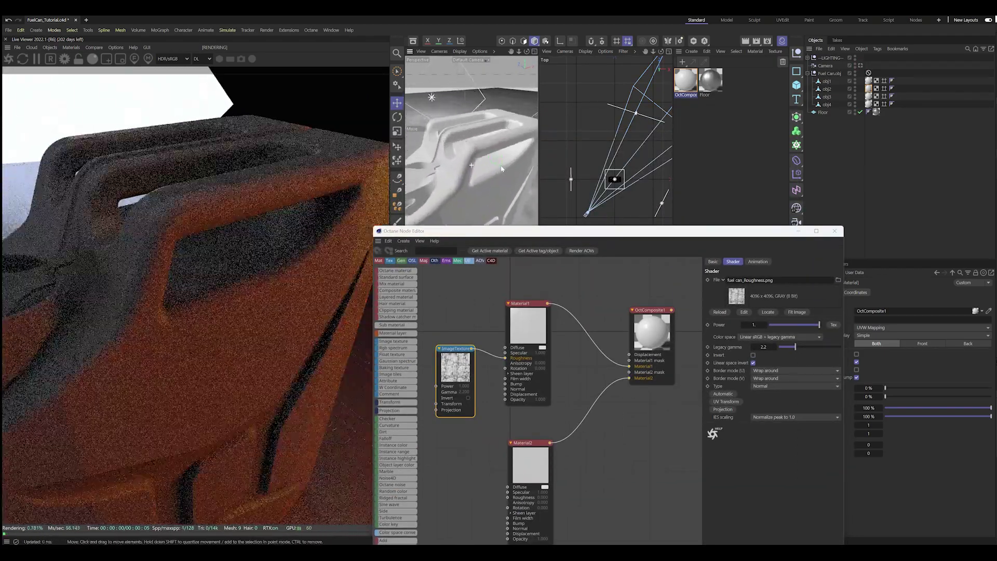
scroll(502, 169, "down", 3)
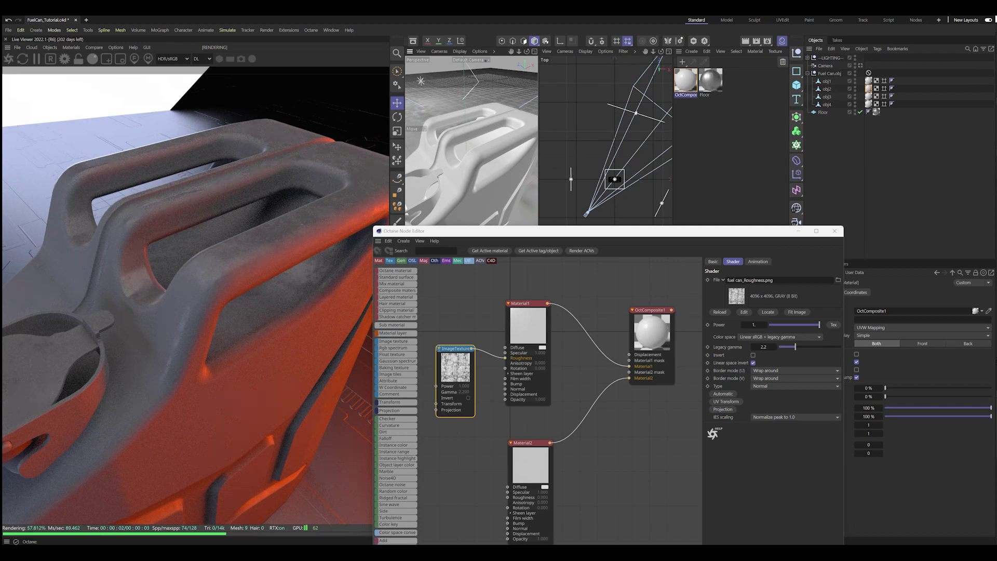
left_click_drag(530, 303, 547, 301)
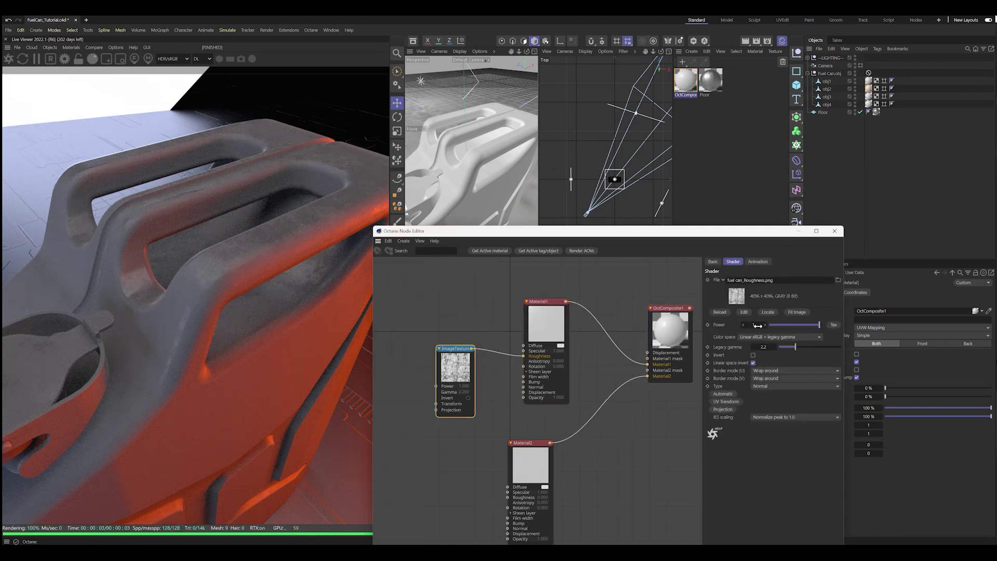
left_click(752, 355)
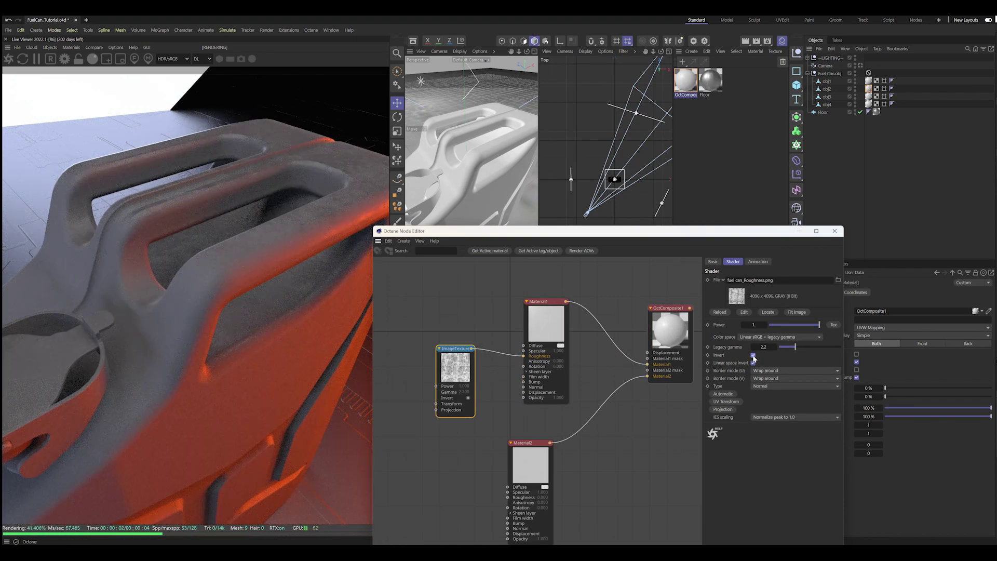
left_click_drag(795, 346, 792, 347)
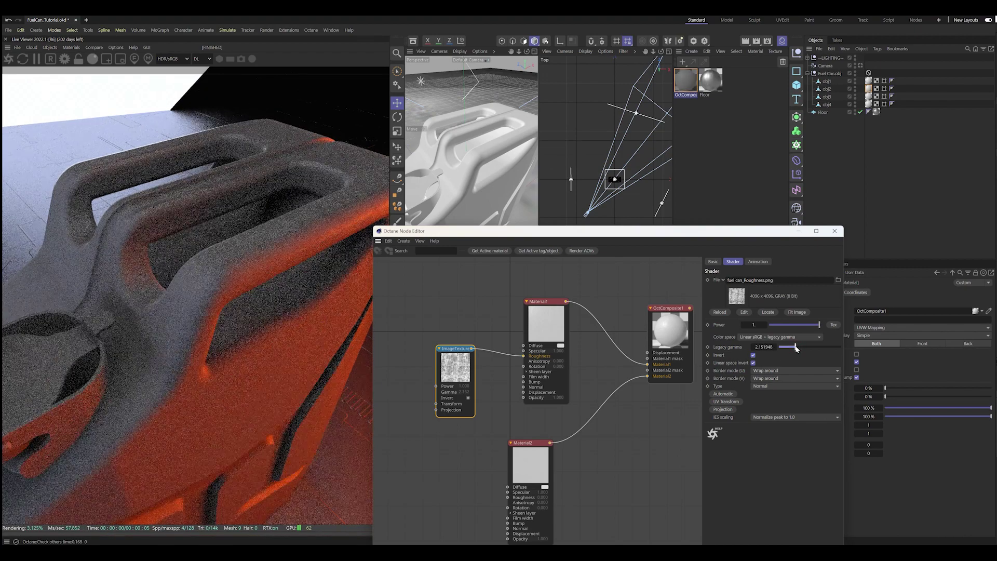
left_click(788, 417)
left_click(768, 386)
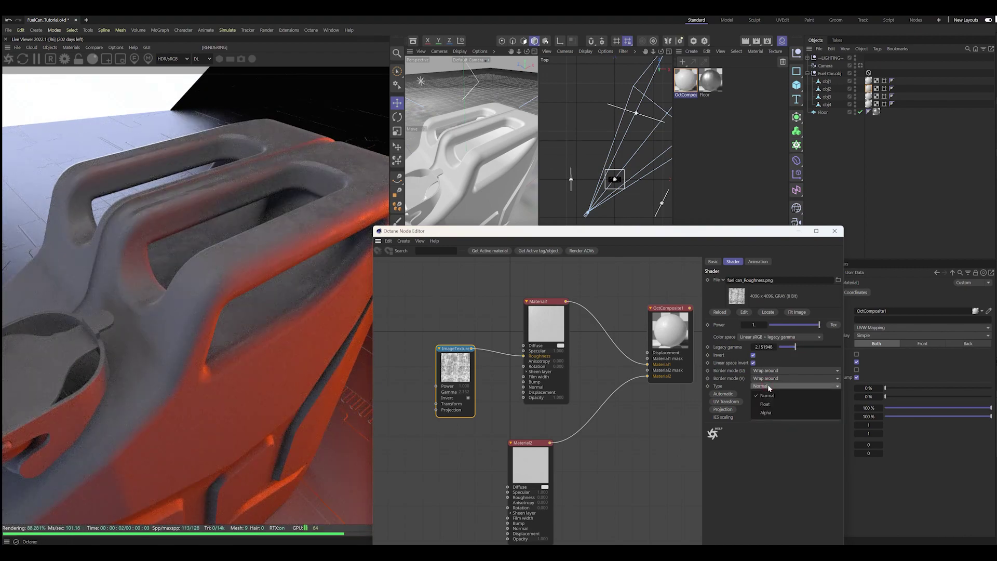
left_click(776, 404)
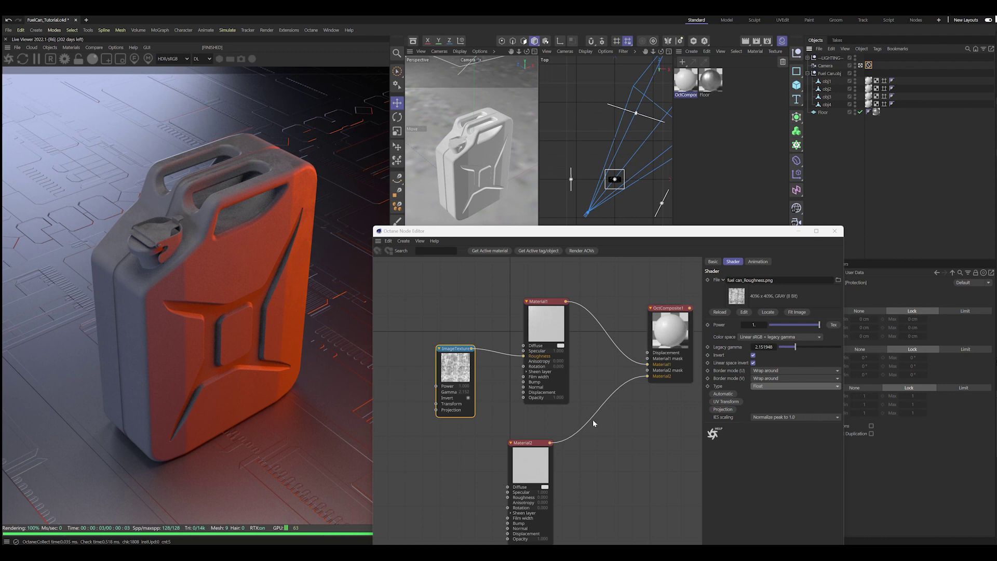
Wire the roughness image texture into Material2's Roughness input.
left_click_drag(473, 356, 457, 353)
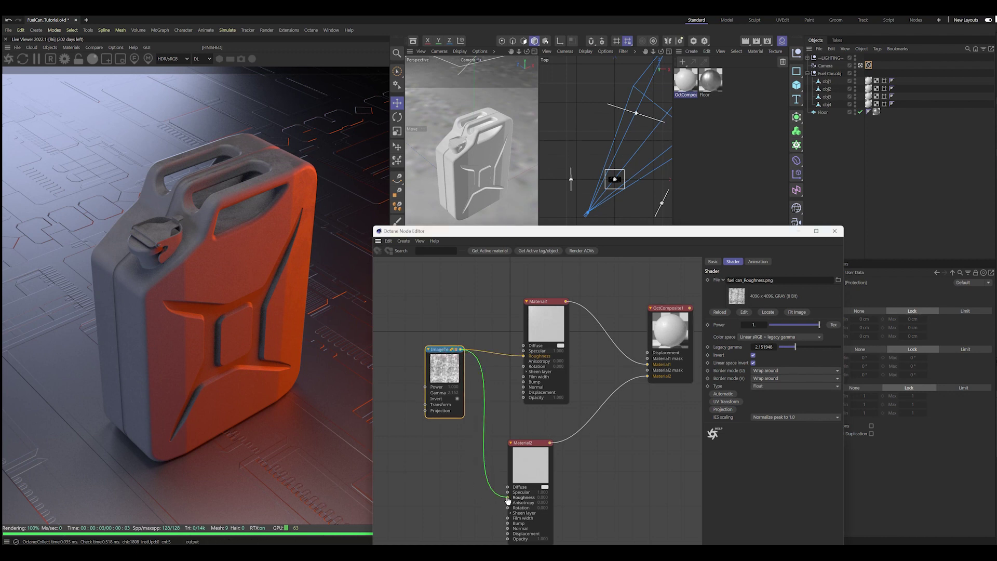
left_click_drag(495, 491, 508, 492)
left_click_drag(445, 370, 434, 374)
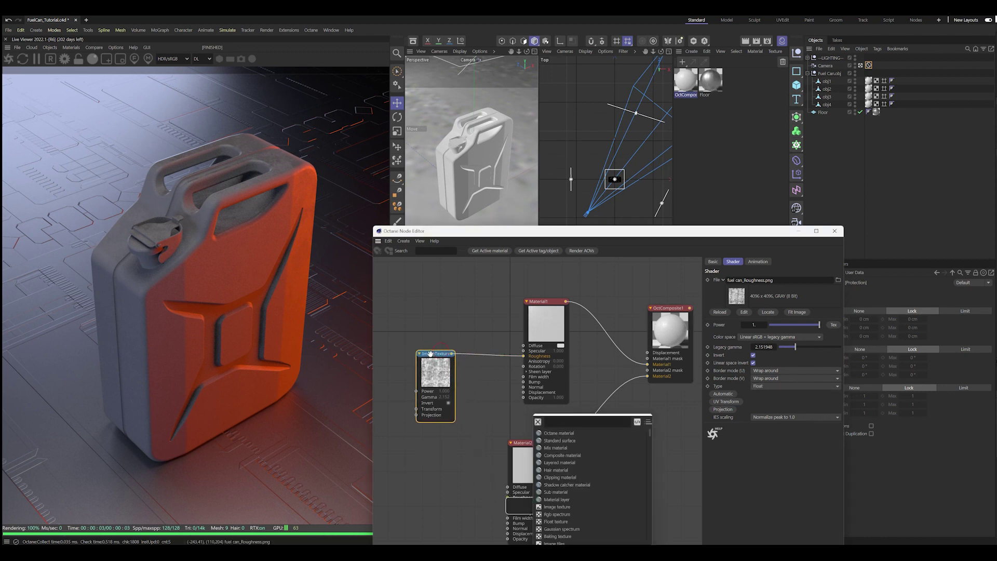
key("Escape")
left_click_drag(521, 443, 544, 429)
left_click_drag(450, 357, 530, 488)
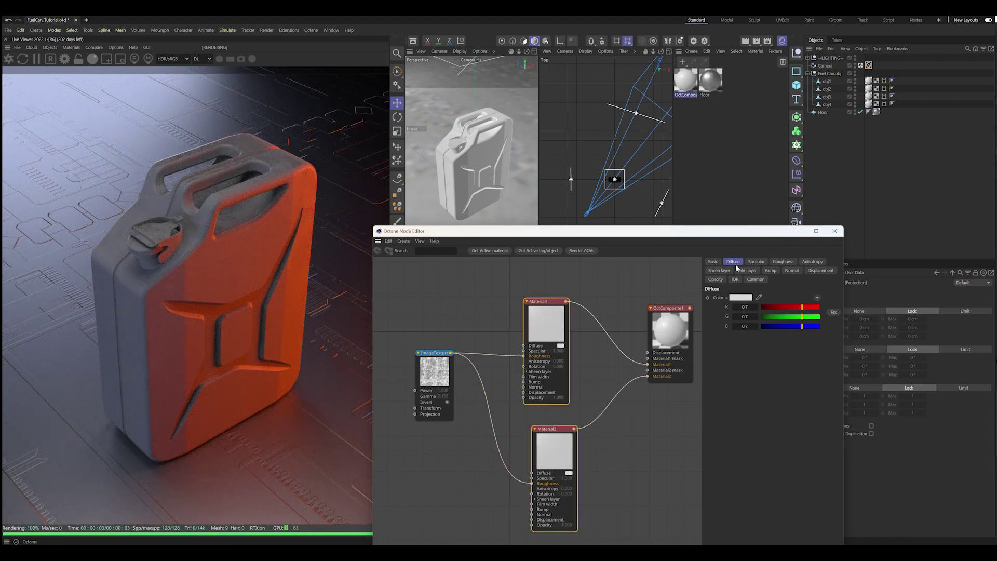
Set Material2's material type to Metallic.
left_click(713, 262)
left_click(601, 438)
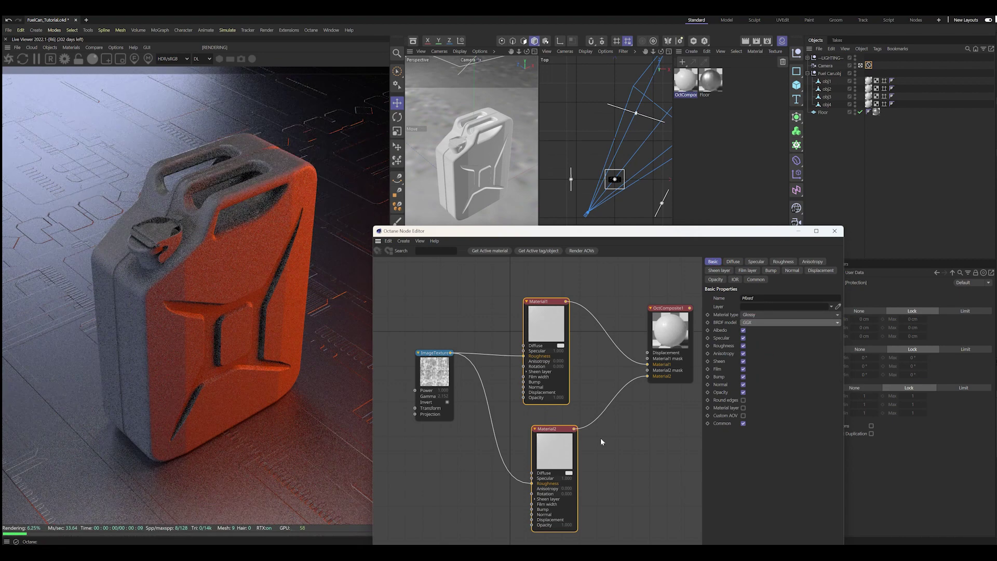
left_click(558, 438)
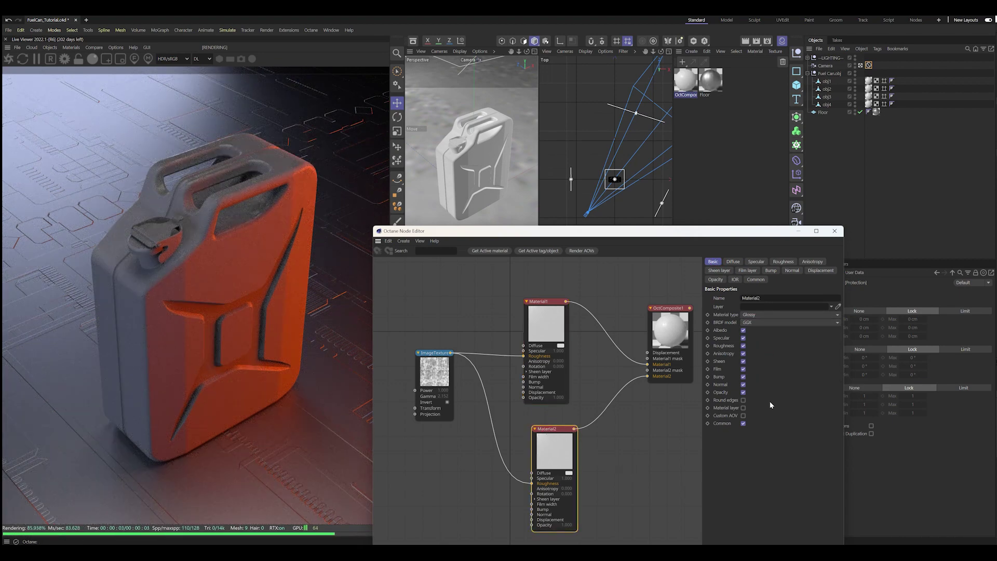
left_click(760, 314)
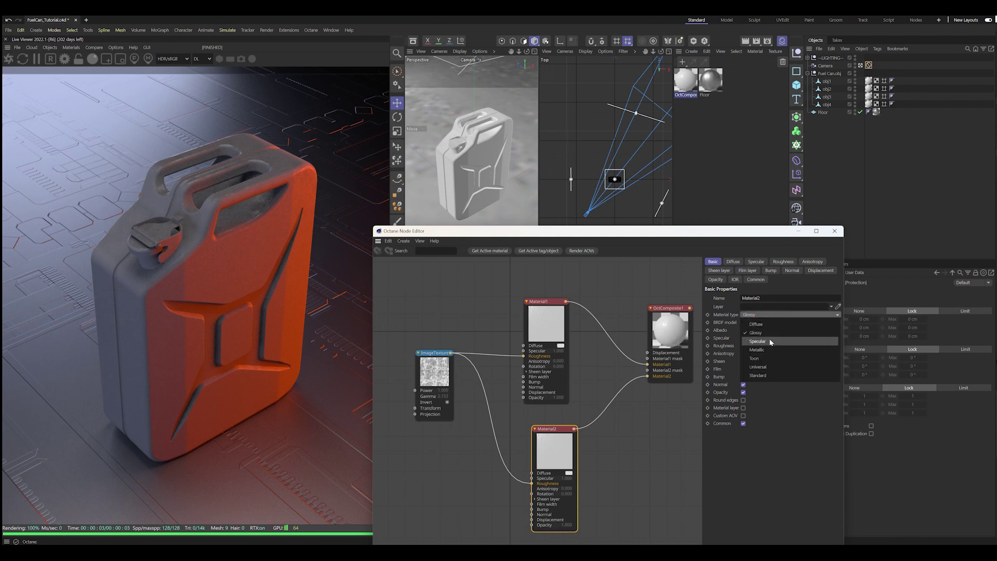
left_click(771, 350)
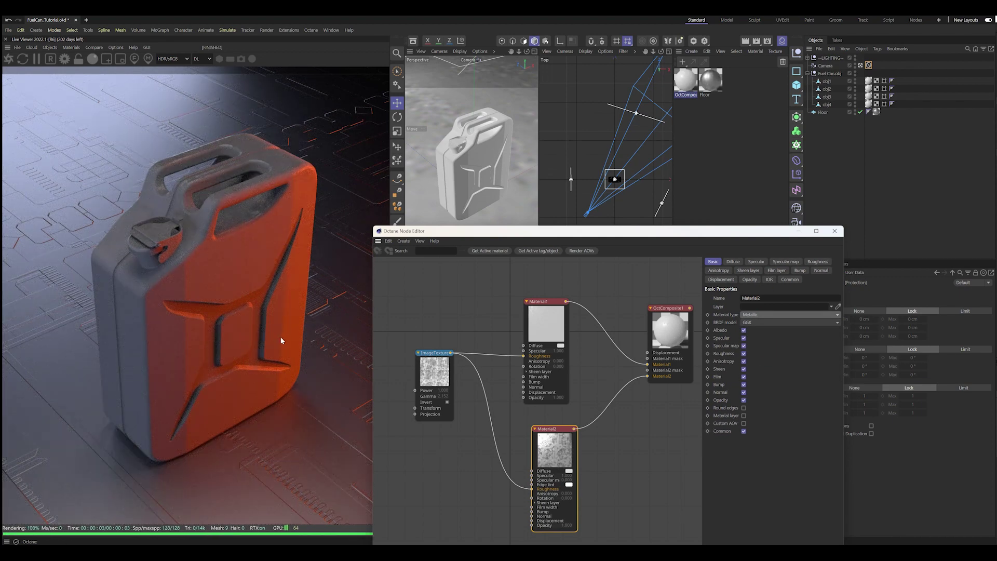
left_click(545, 322)
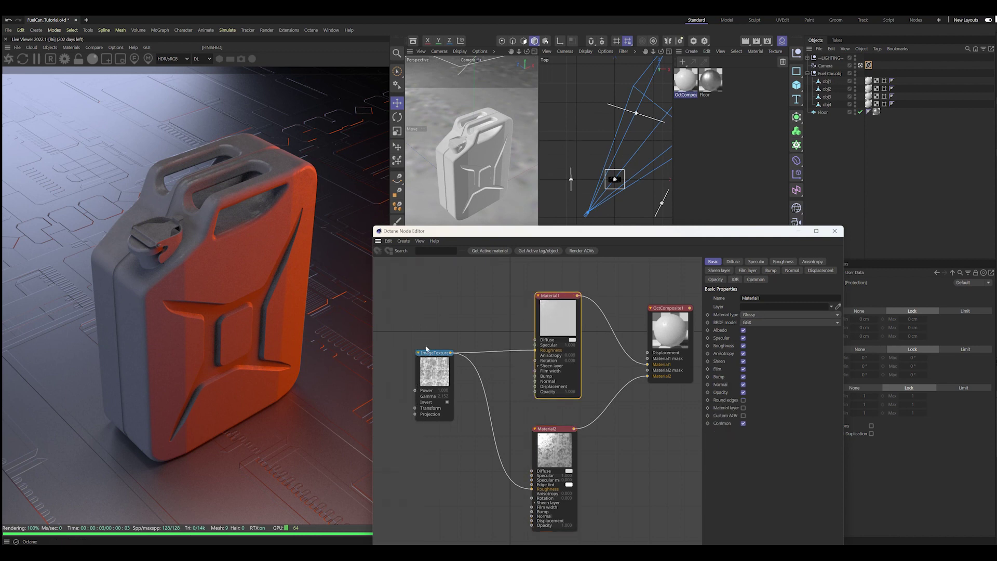
Add a normal-map image texture and wire it to both materials' Normal inputs.
left_click_drag(426, 348, 466, 291)
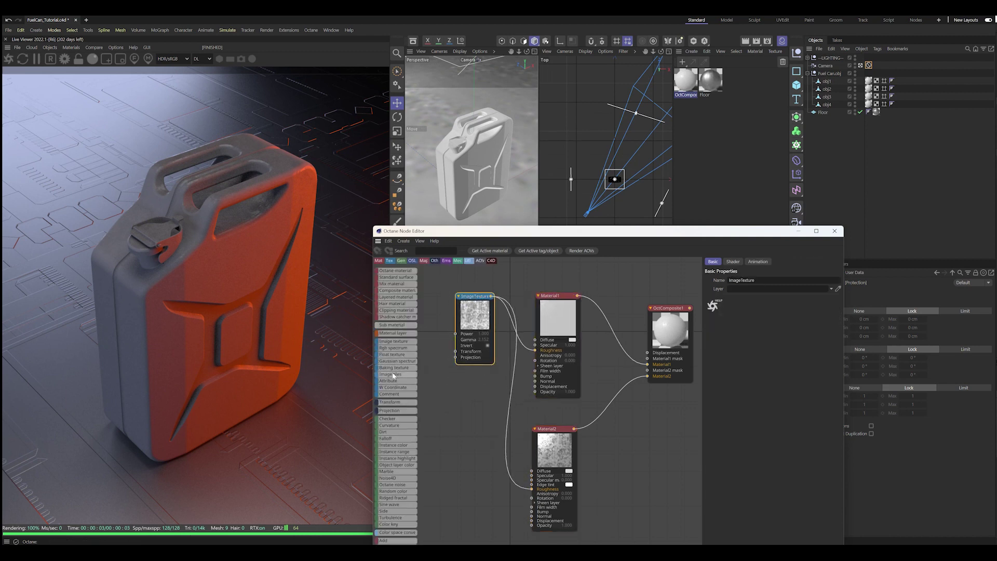
left_click_drag(393, 374, 452, 420)
double_click(472, 133)
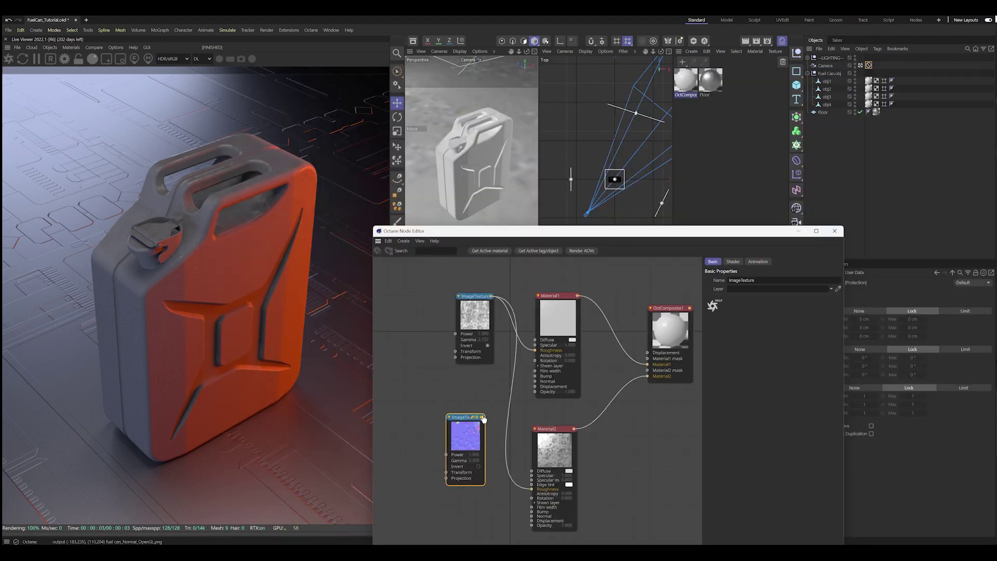
left_click_drag(484, 419, 486, 429)
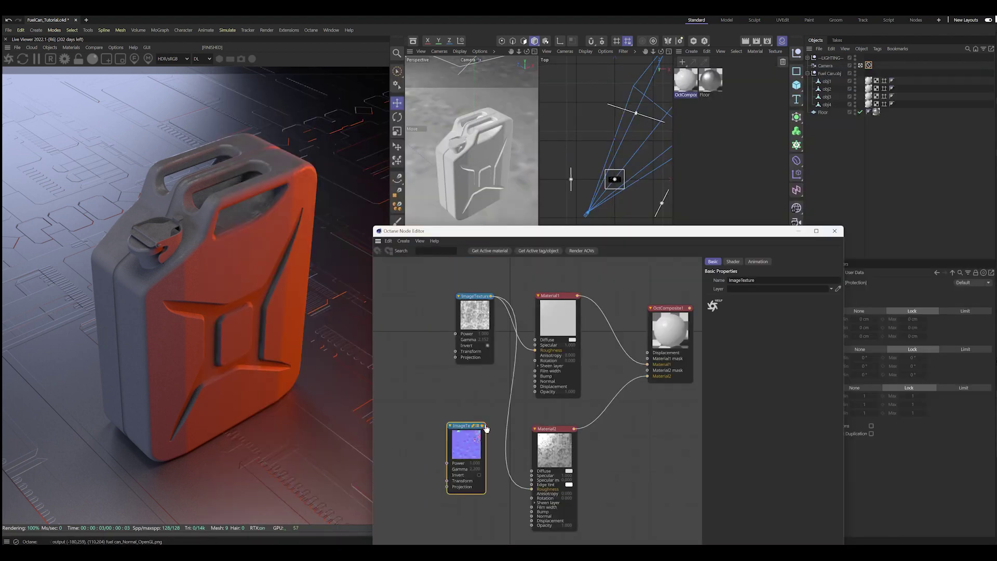
left_click_drag(537, 388, 535, 381)
left_click_drag(505, 499, 531, 516)
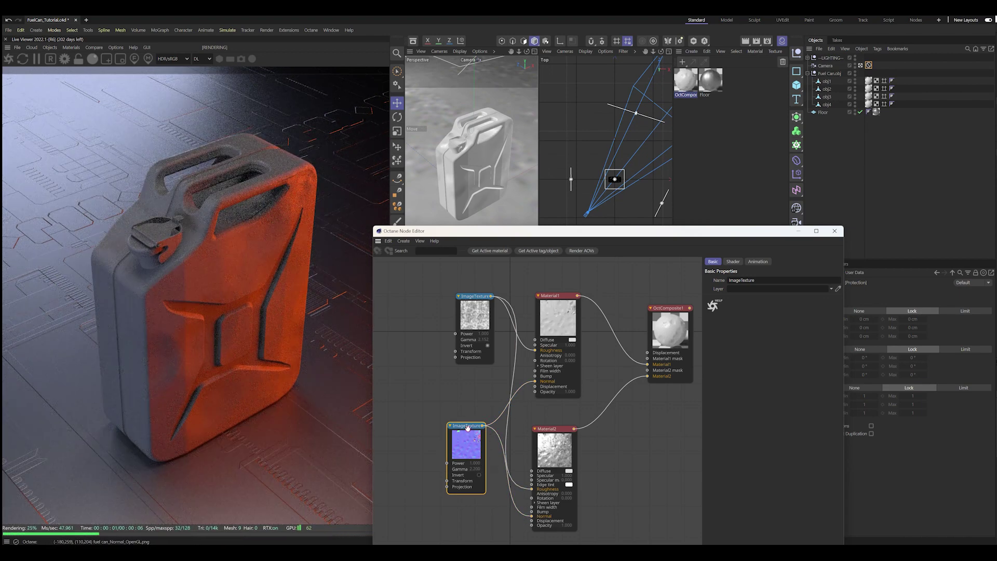
left_click_drag(467, 427, 465, 434)
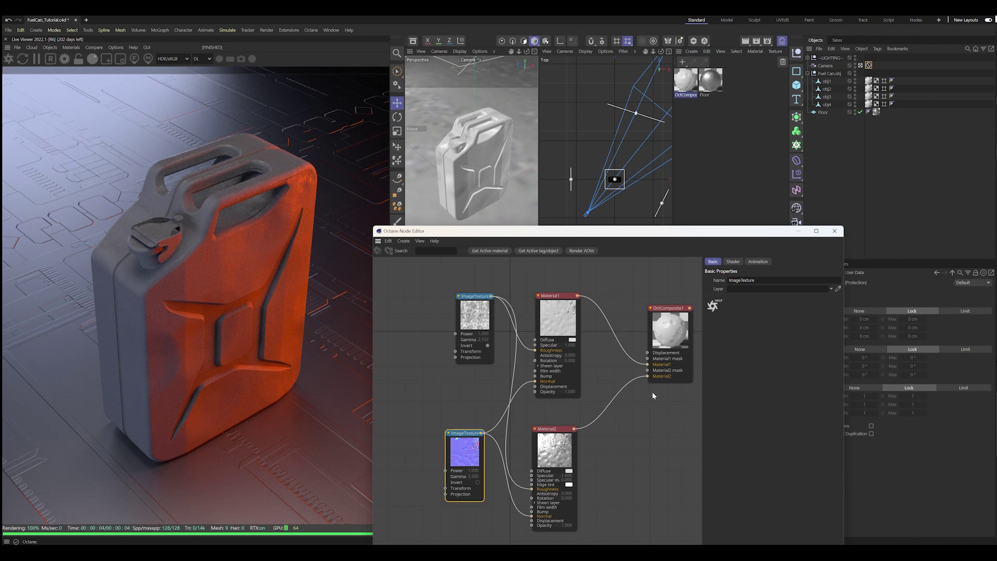
Add a fuel can_Base_color image texture and wire it to the materials' Diffuse inputs.
left_click(378, 241)
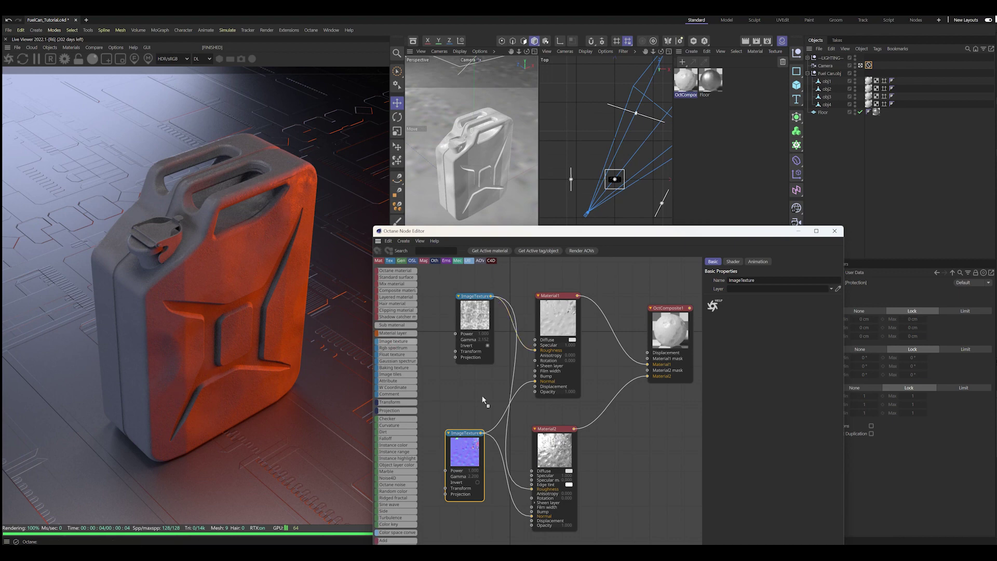
mouse_move(393, 341)
left_mouse_down()
mouse_move(486, 402)
mouse_move(457, 371)
left_mouse_up()
double_click(397, 124)
left_click_drag(466, 441, 471, 461)
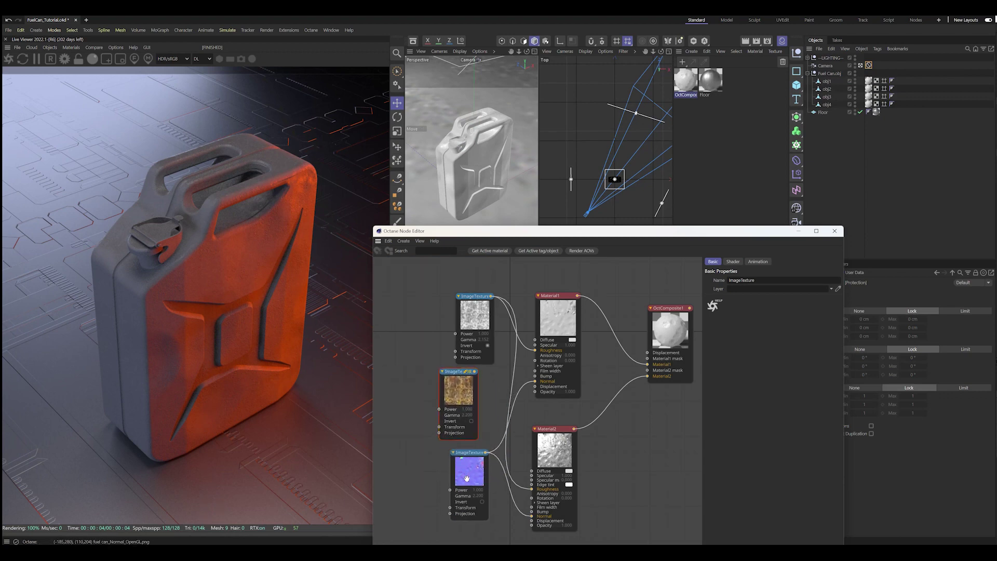
left_click_drag(476, 372, 535, 340)
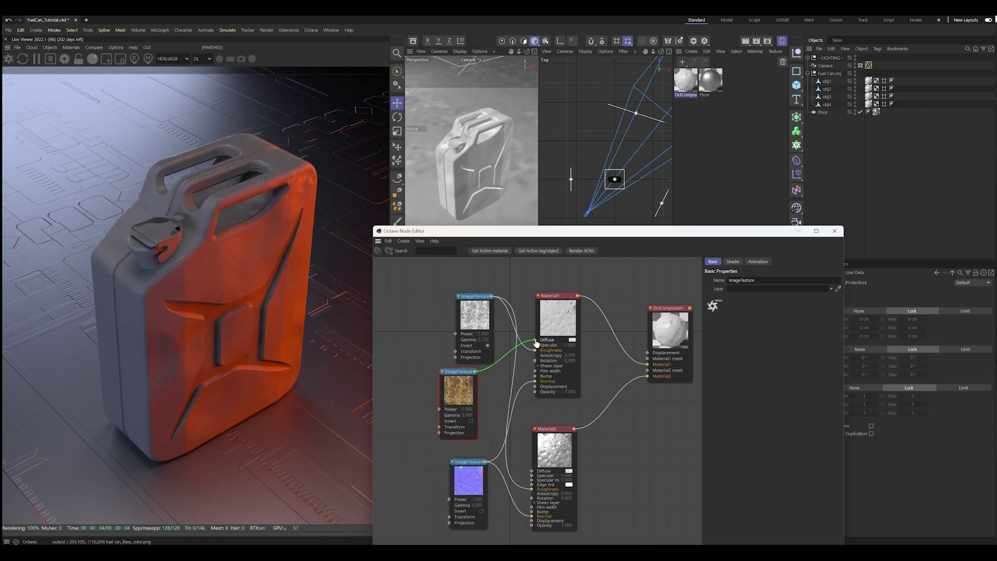
left_click_drag(475, 372, 532, 473)
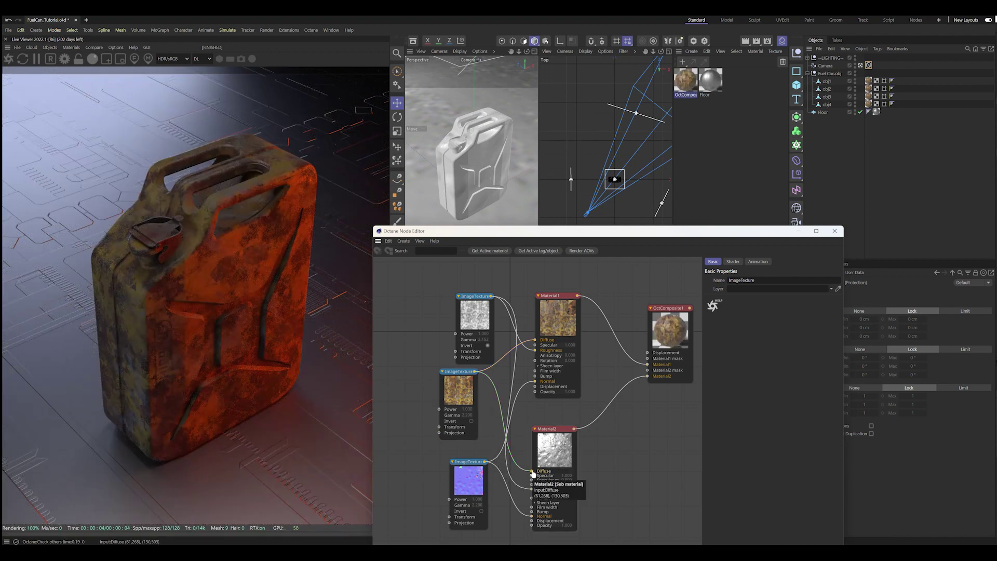
left_click_drag(453, 378, 431, 391)
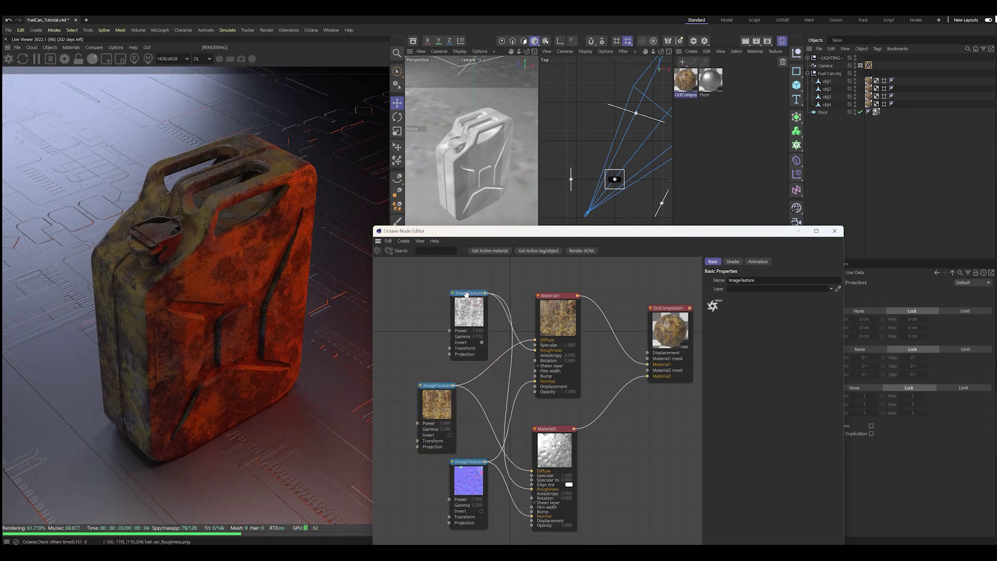
Rearrange the roughness and base-colour texture nodes and review the graph.
mouse_move(476, 295)
left_mouse_down()
mouse_move(456, 284)
mouse_move(439, 294)
left_mouse_up()
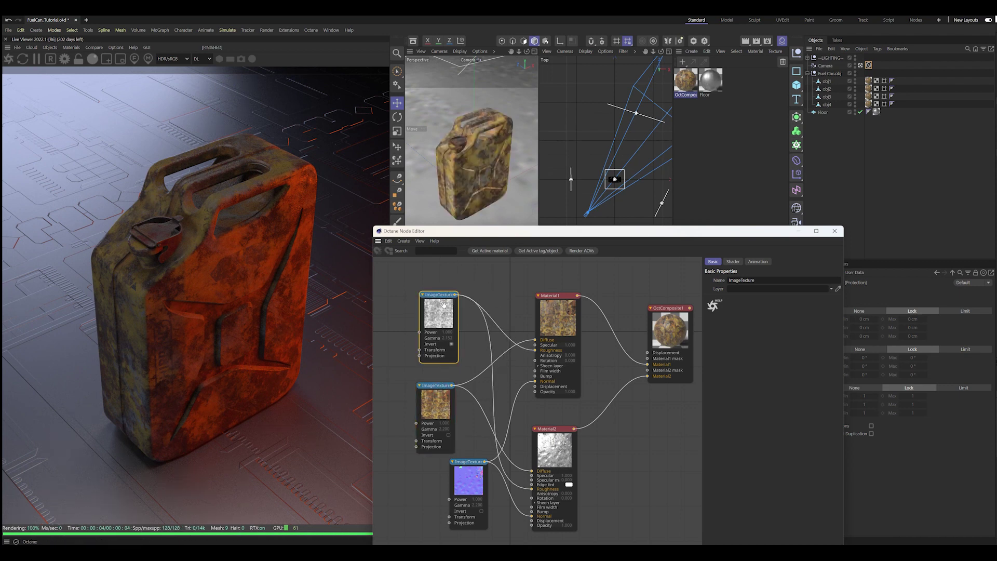
left_click(434, 389)
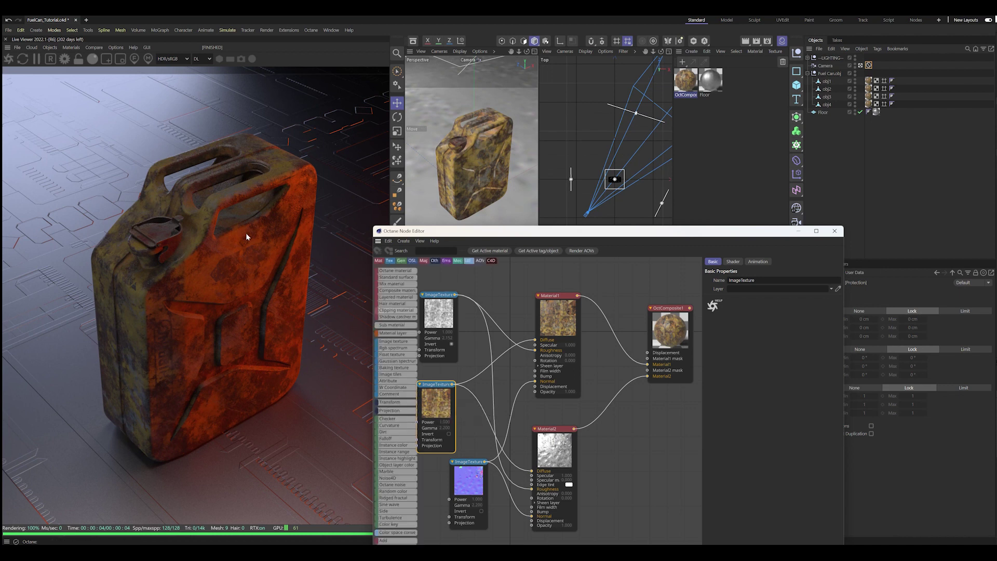
middle_click_drag(507, 356, 548, 352)
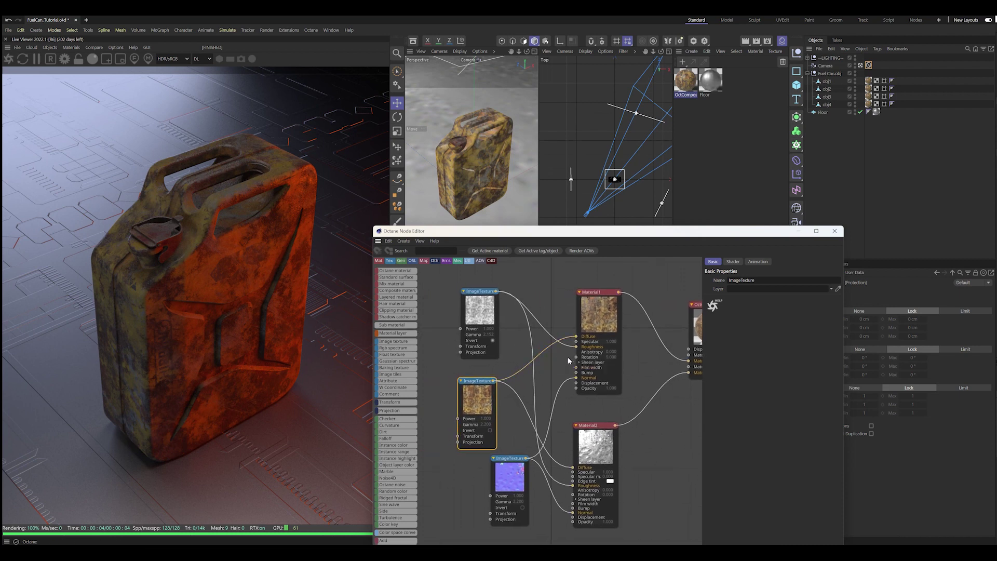
scroll(568, 357, "down", 2)
scroll(574, 357, "down", 2)
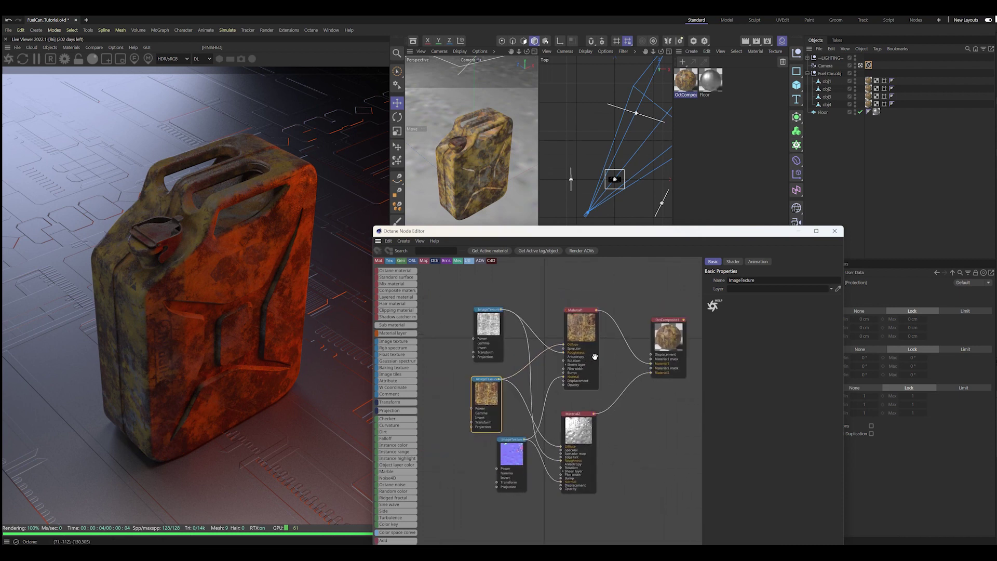
scroll(581, 357, "down", 2)
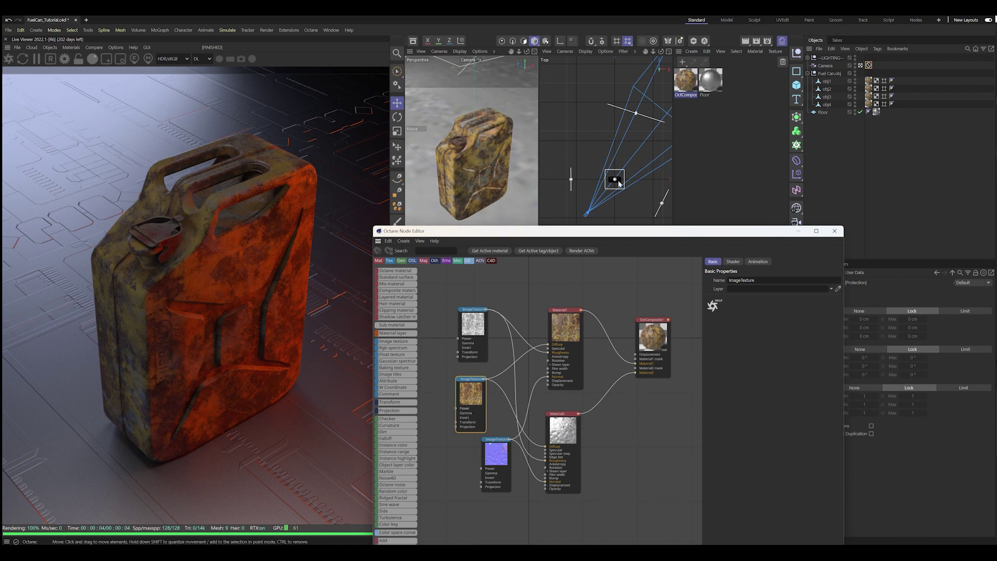
Set the L light's power to 400.
left_click(807, 57)
left_click(846, 103)
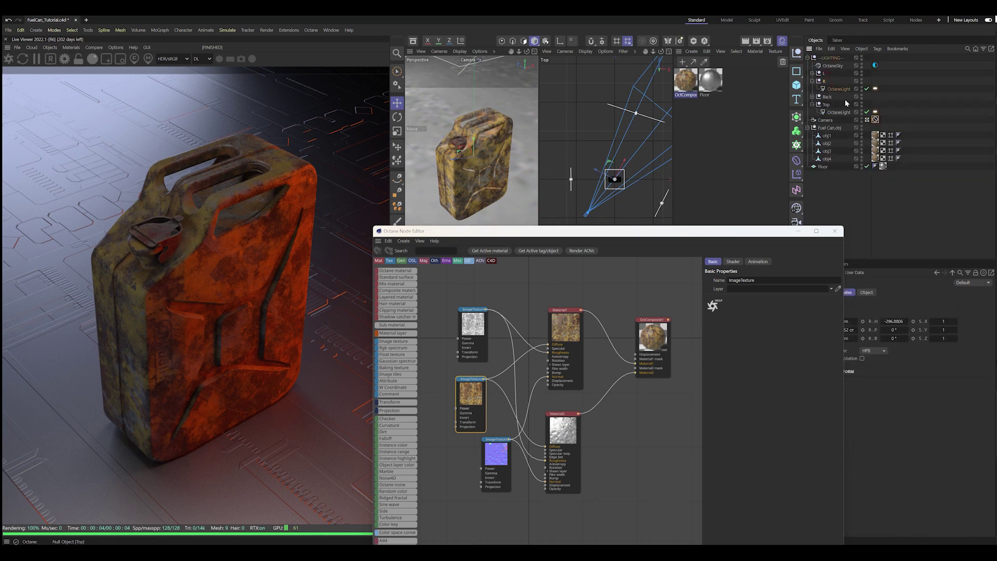
left_click(812, 73)
left_click(875, 80)
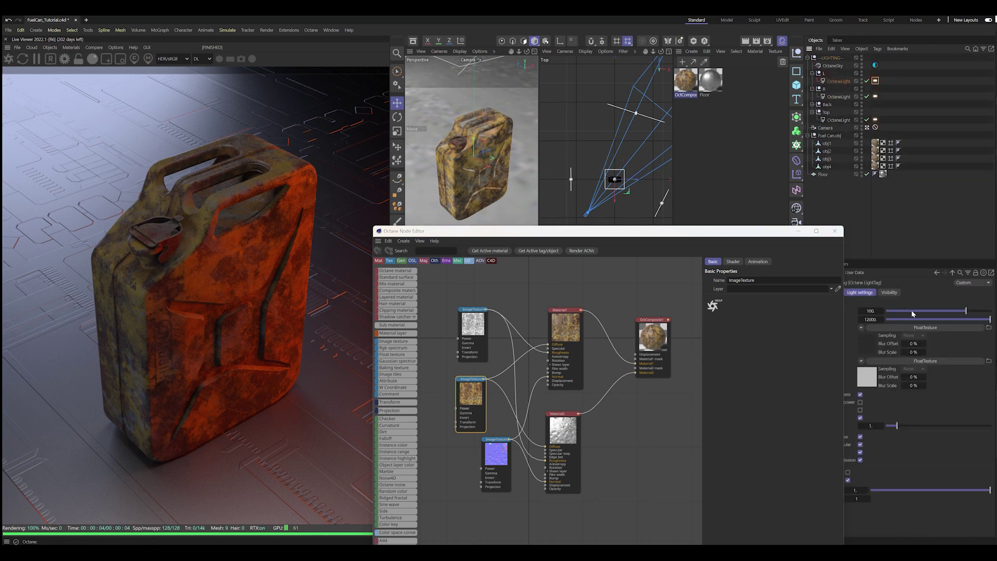
type("400")
key("Return")
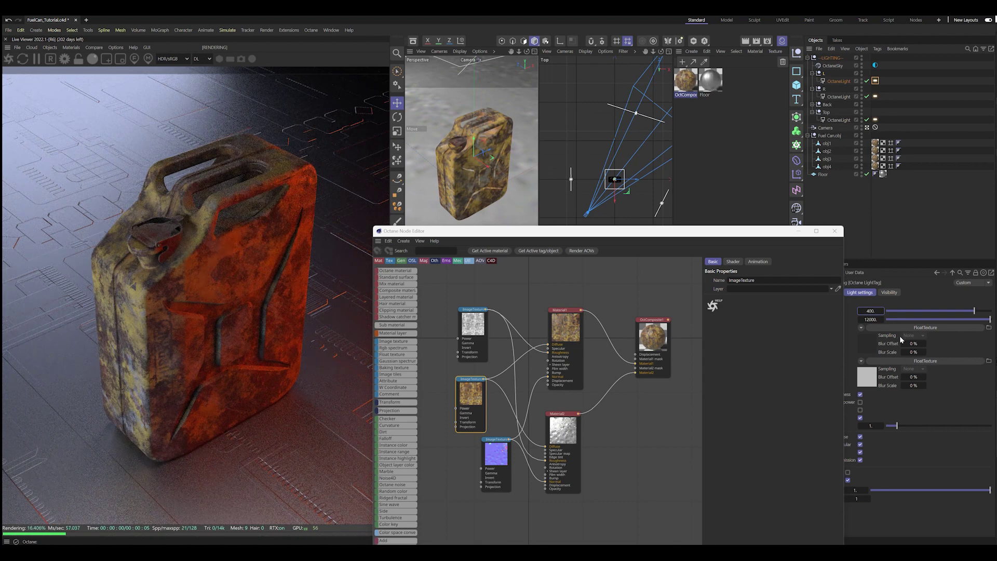
Set both the Top and L lights' power to 300.
left_click(874, 118)
left_click(872, 311)
key("Return")
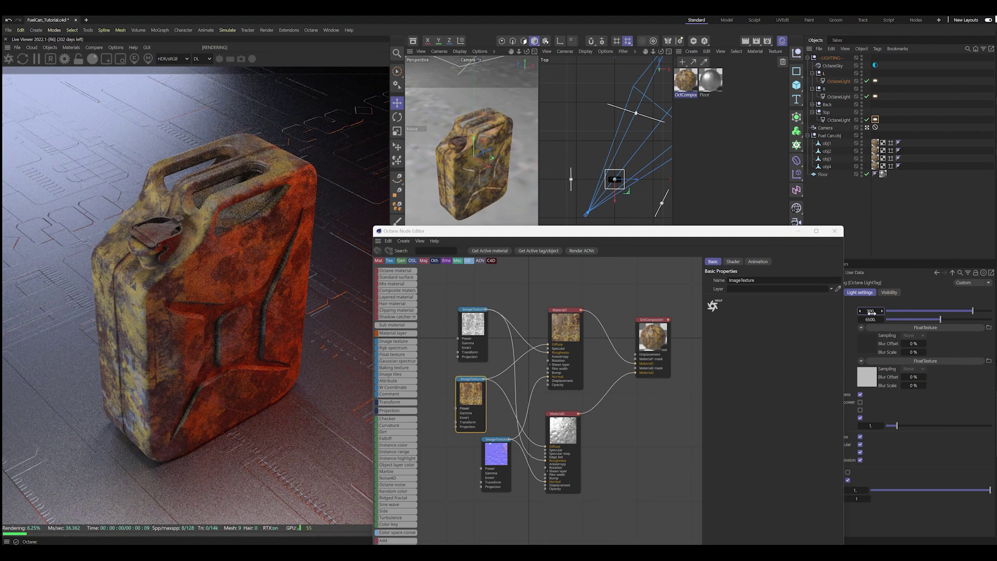
left_click(875, 96)
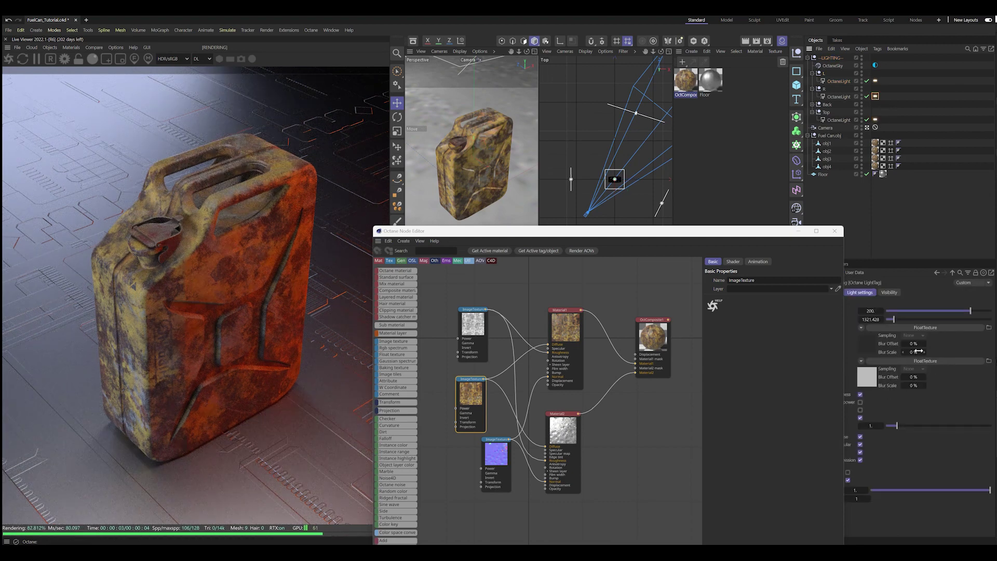
left_click(871, 310)
left_click(875, 80)
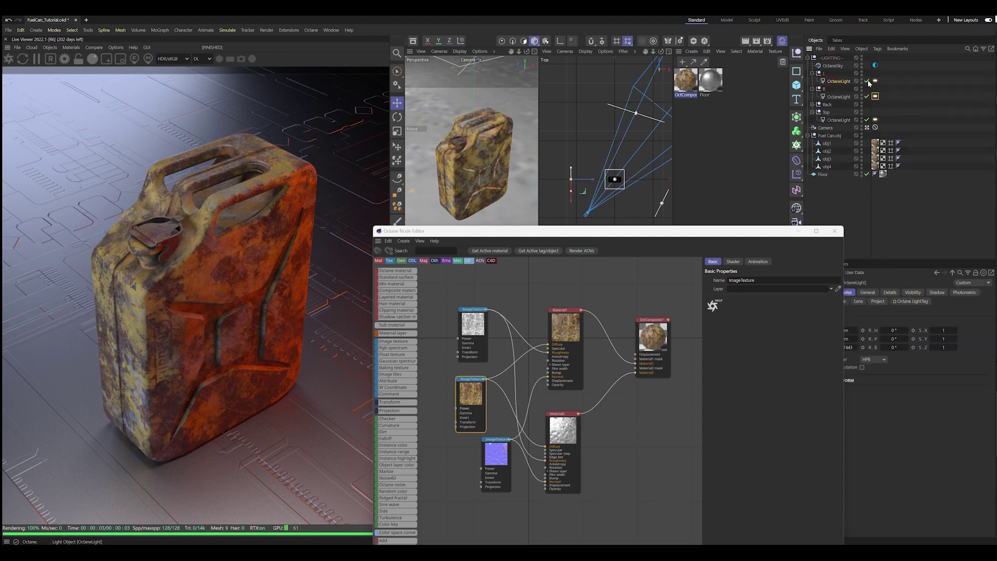
key("Return")
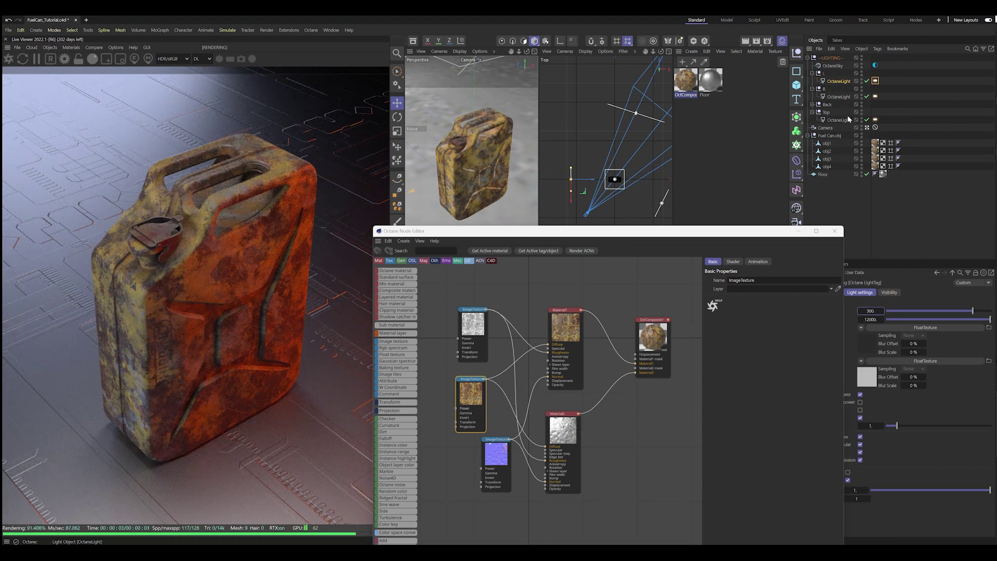
Adjust the Back light's power to about 157.
left_click(827, 104)
left_click(874, 113)
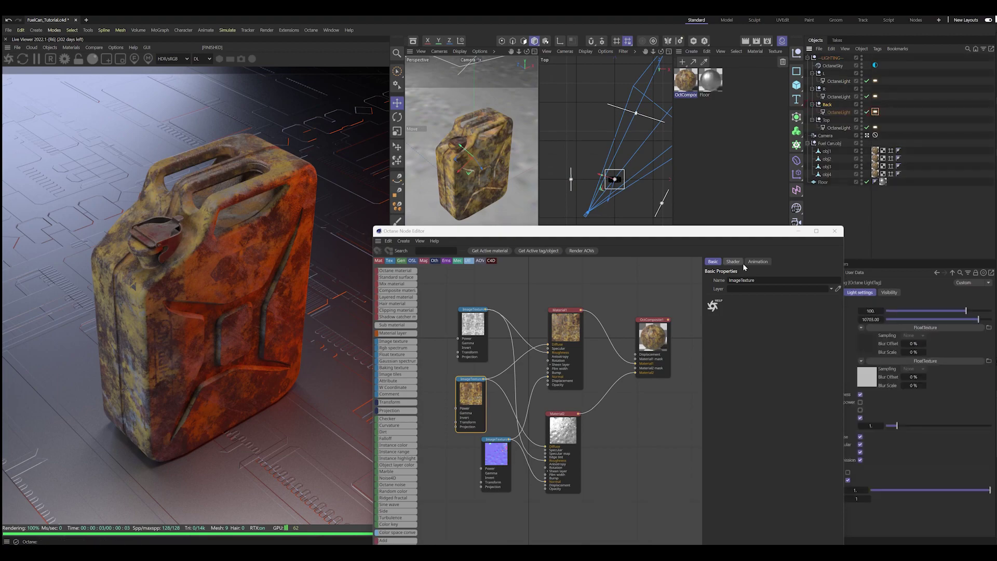
double_click(870, 311)
type("500")
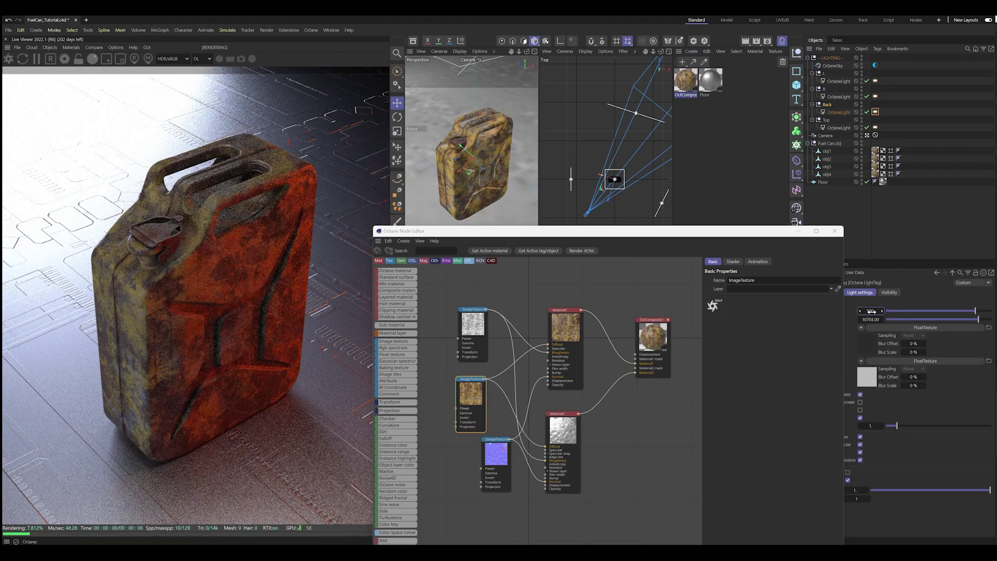
left_click_drag(966, 311, 967, 314)
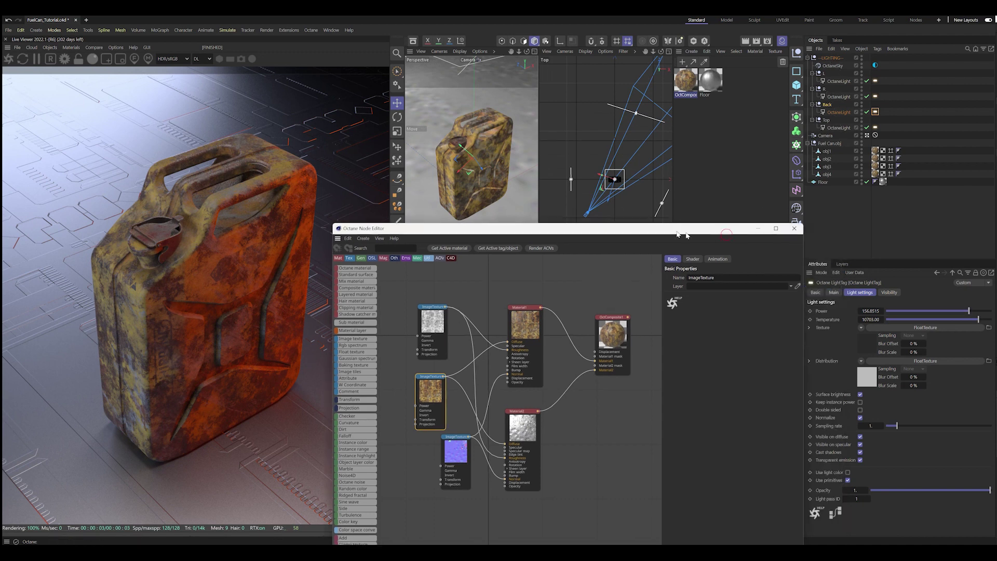
Rotate the Back and R light rigs slightly around the can.
left_click_drag(753, 230, 684, 235)
left_click(826, 106)
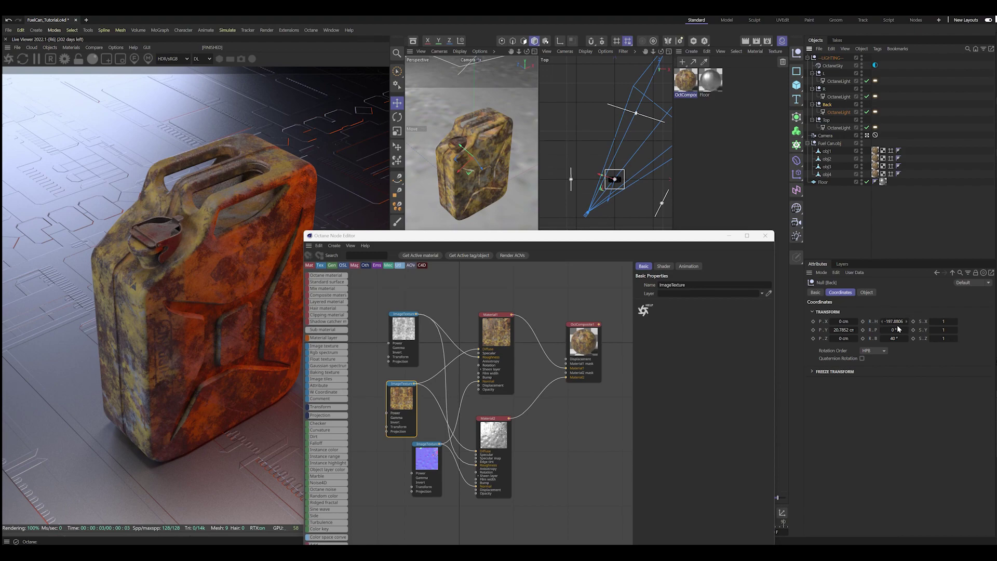
left_click_drag(898, 327, 913, 327)
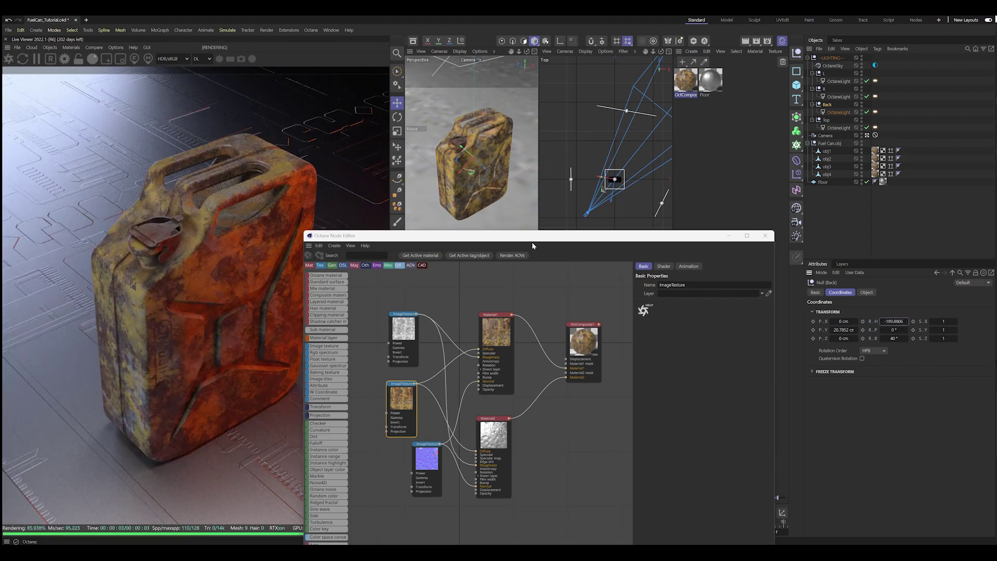
left_click(823, 73)
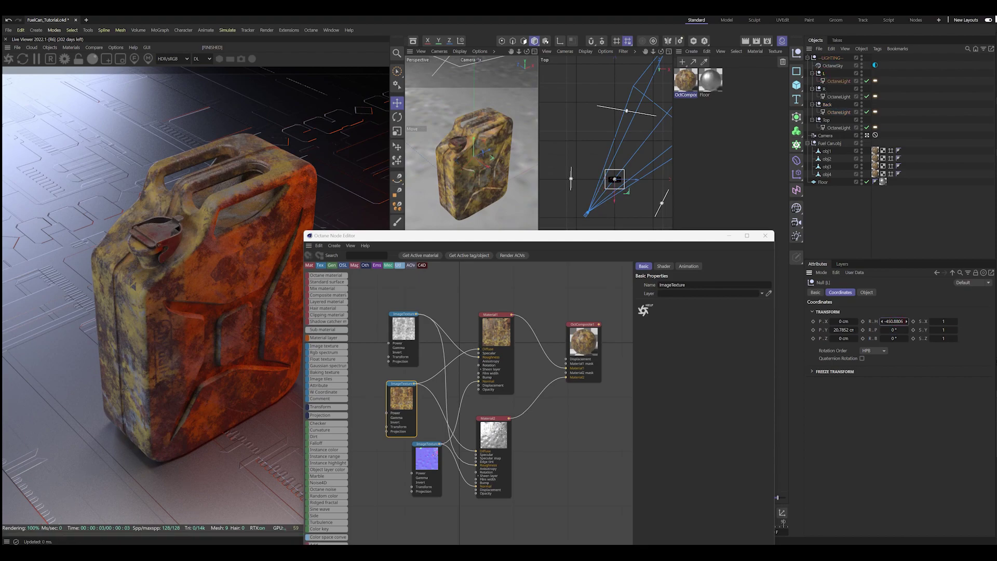
left_click(823, 89)
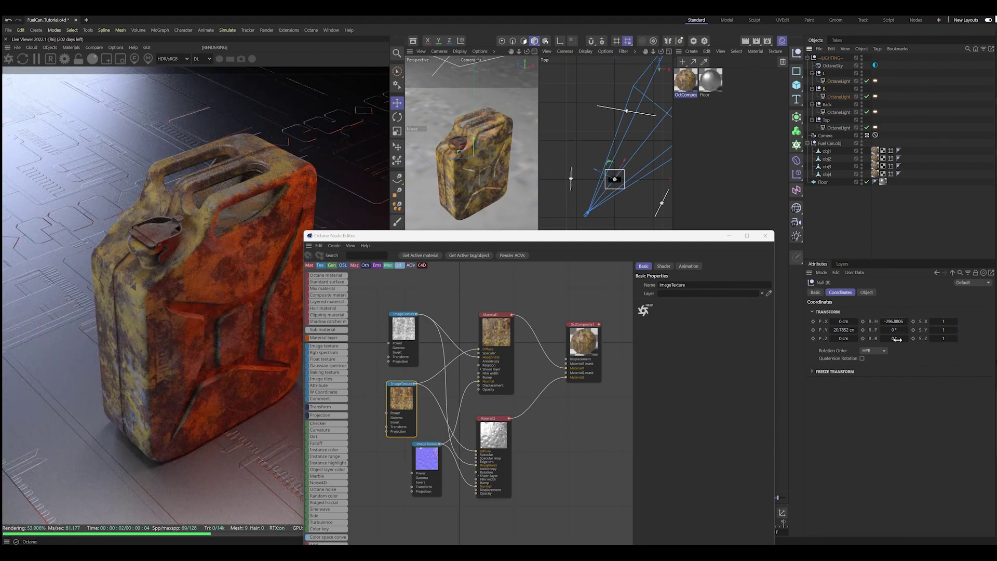
mouse_move(906, 321)
left_mouse_down()
mouse_move(919, 321)
mouse_move(893, 321)
left_mouse_up()
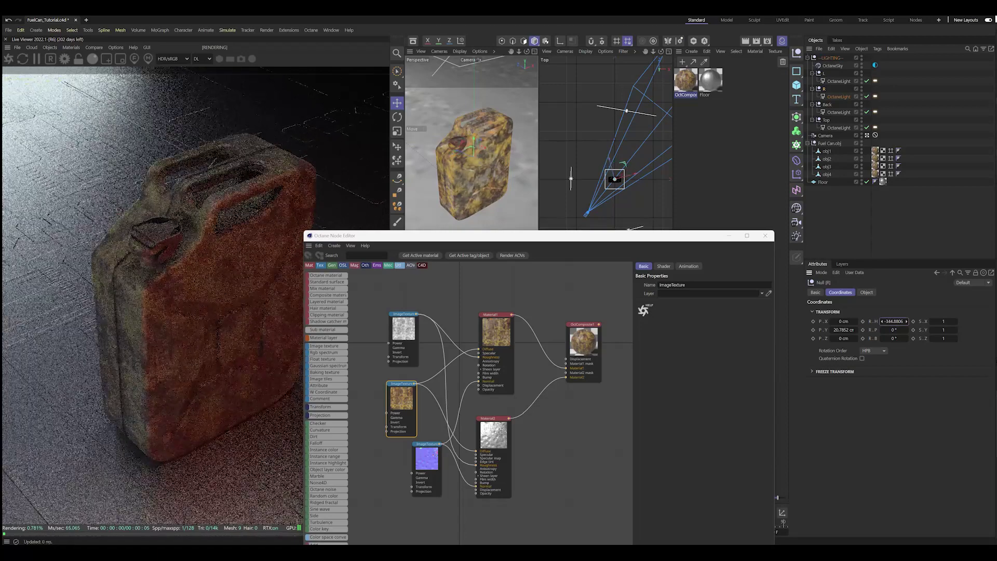
Try power 300 on the R light, revert it to 200, and close the node editor.
left_click(876, 97)
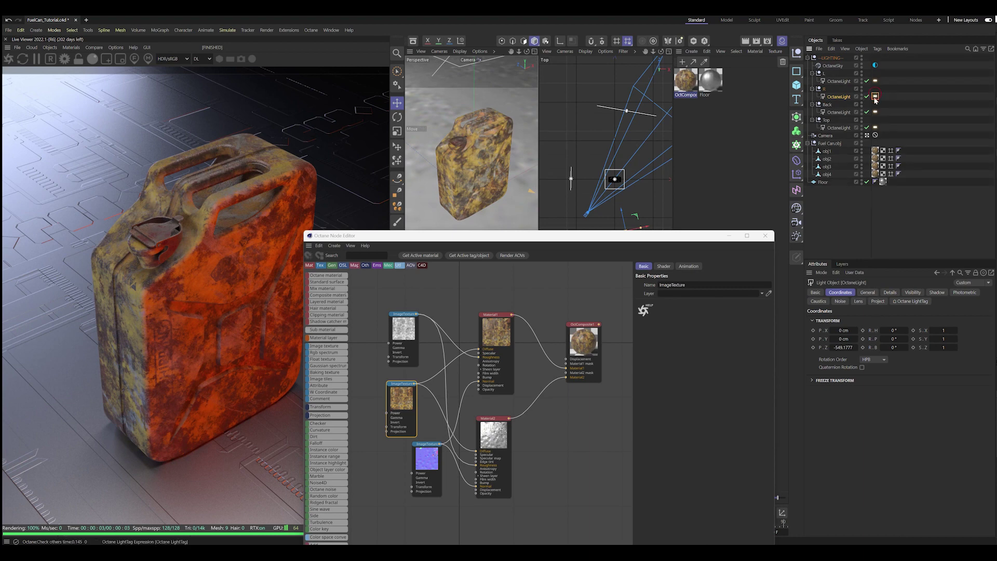
left_click(910, 301)
left_click(859, 292)
double_click(873, 310)
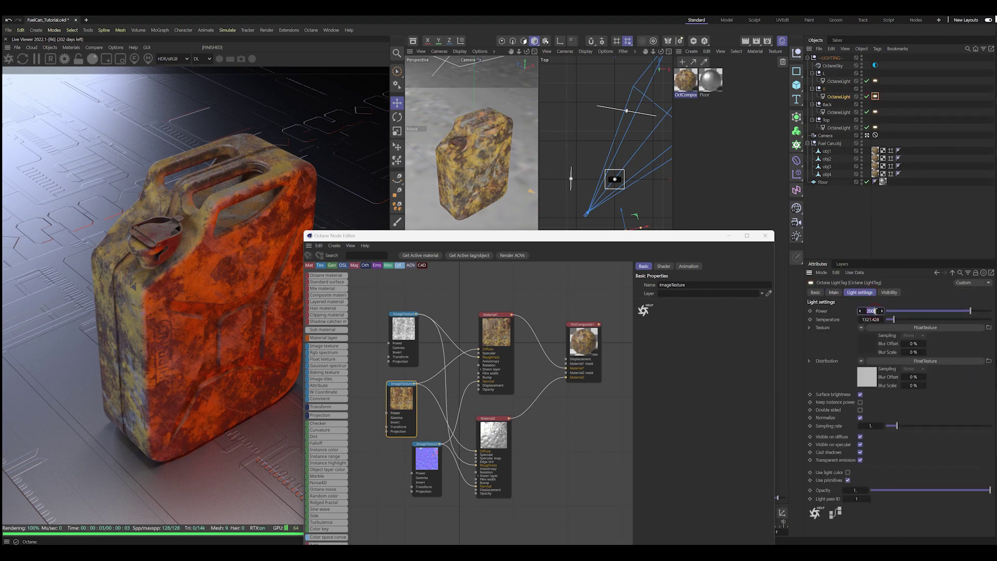
key("Return")
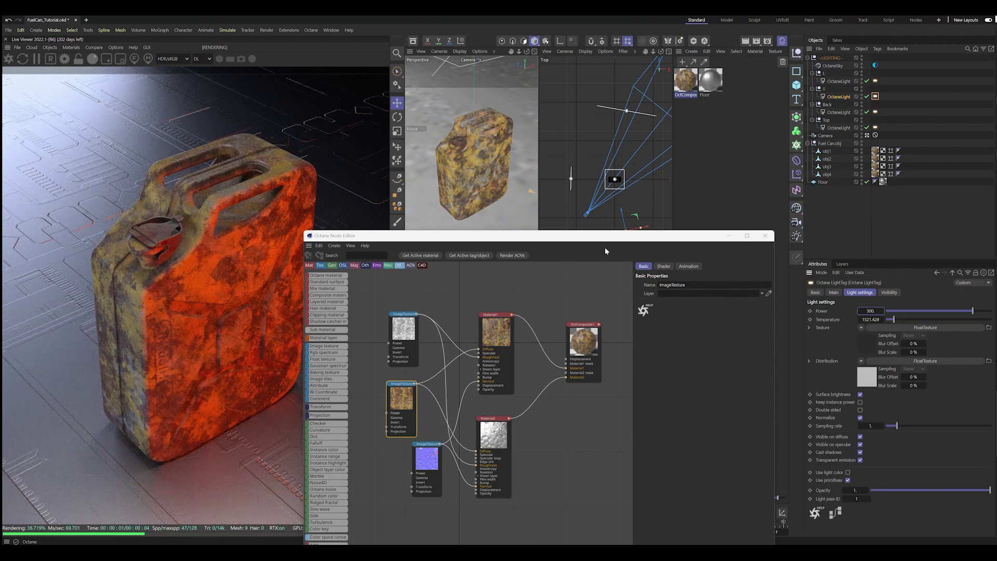
left_click_drag(605, 236, 677, 142)
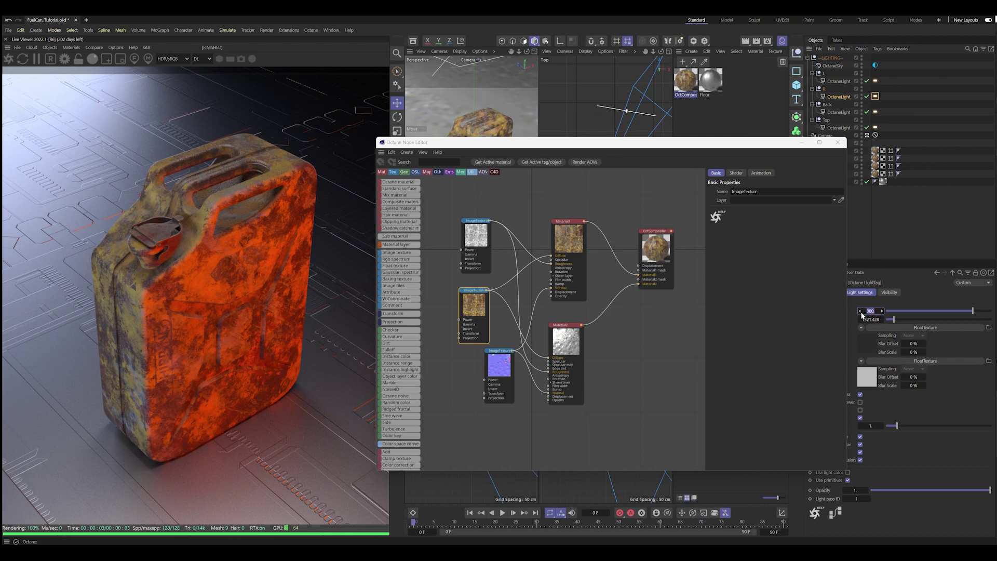
type("200")
key("Return")
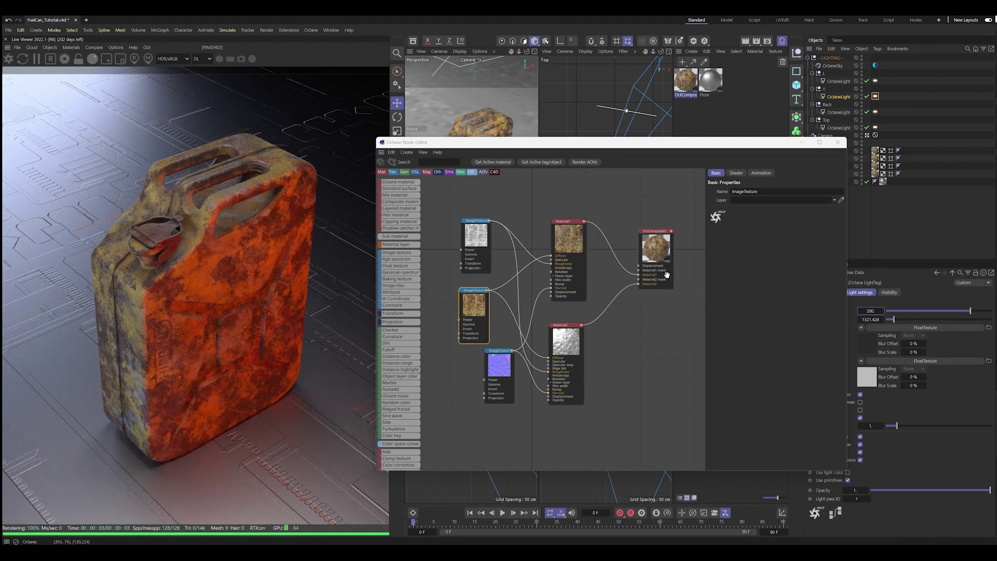
left_click(838, 141)
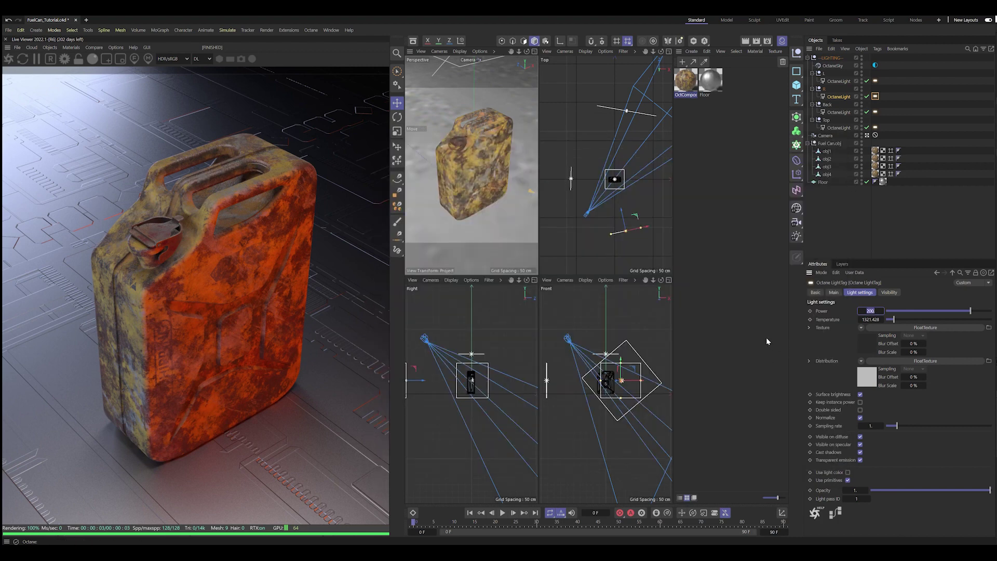
Spin and tilt the R rig to about 33° bank, then shrink its light and move it closer to the can.
left_click(830, 89)
mouse_move(906, 321)
left_mouse_down()
mouse_move(877, 321)
mouse_move(893, 321)
left_mouse_up()
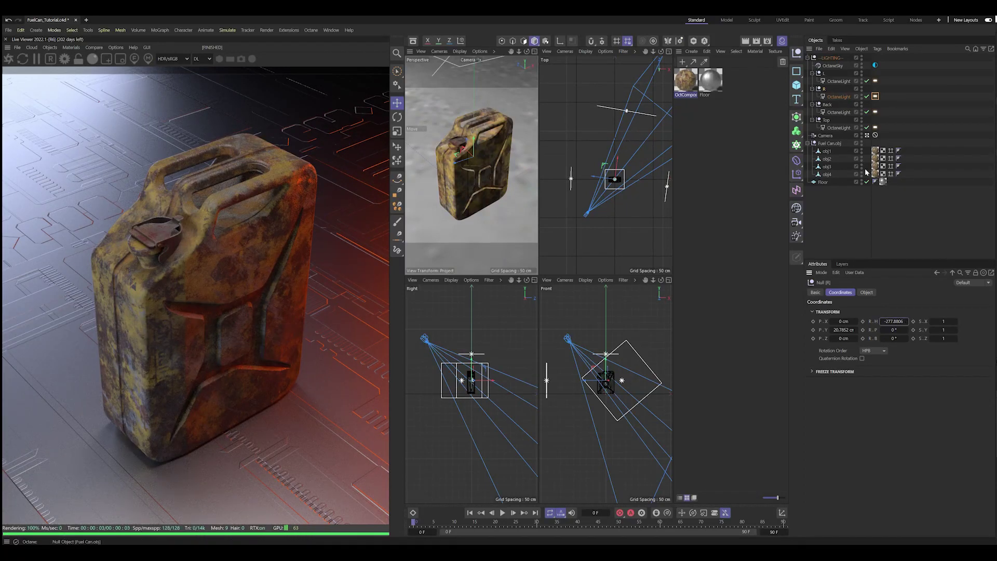
left_click_drag(614, 180, 660, 221)
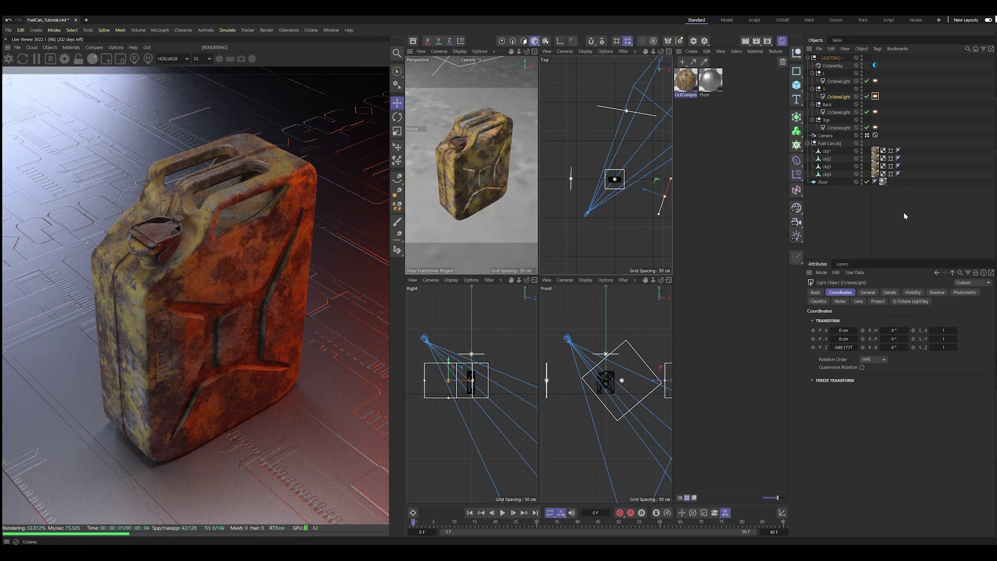
left_click(824, 88)
left_click_drag(906, 338, 894, 338)
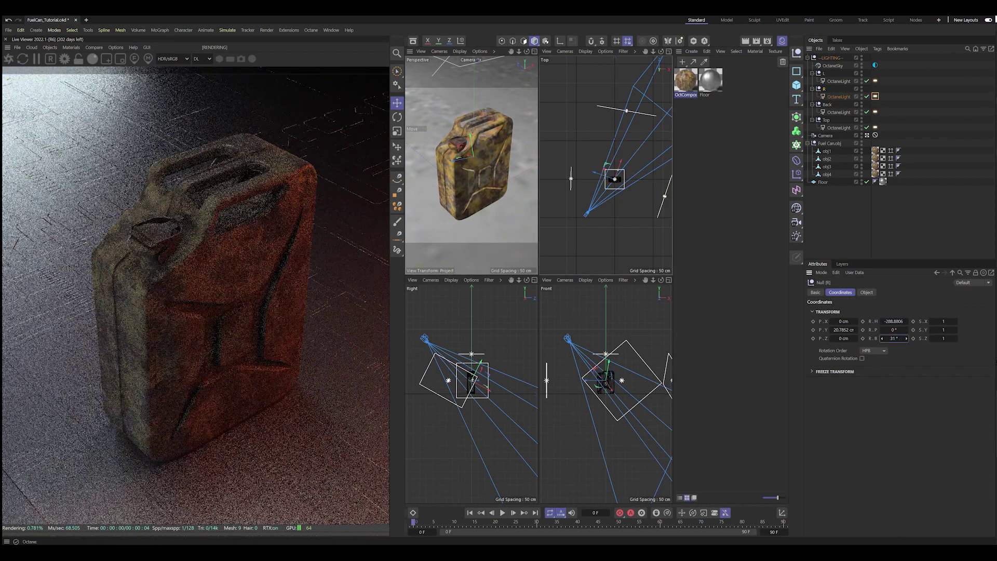
left_click(435, 365)
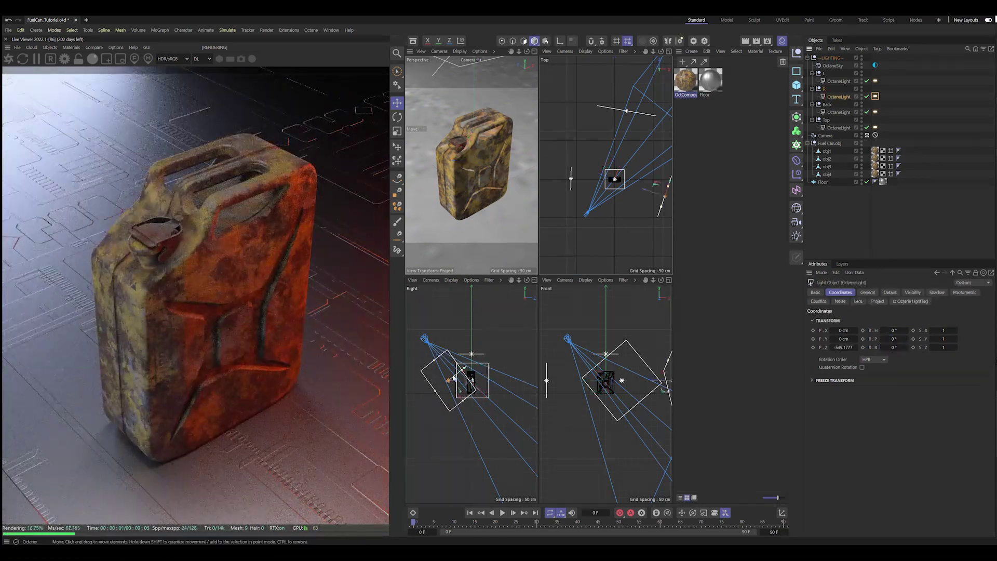
left_click_drag(435, 365, 470, 379)
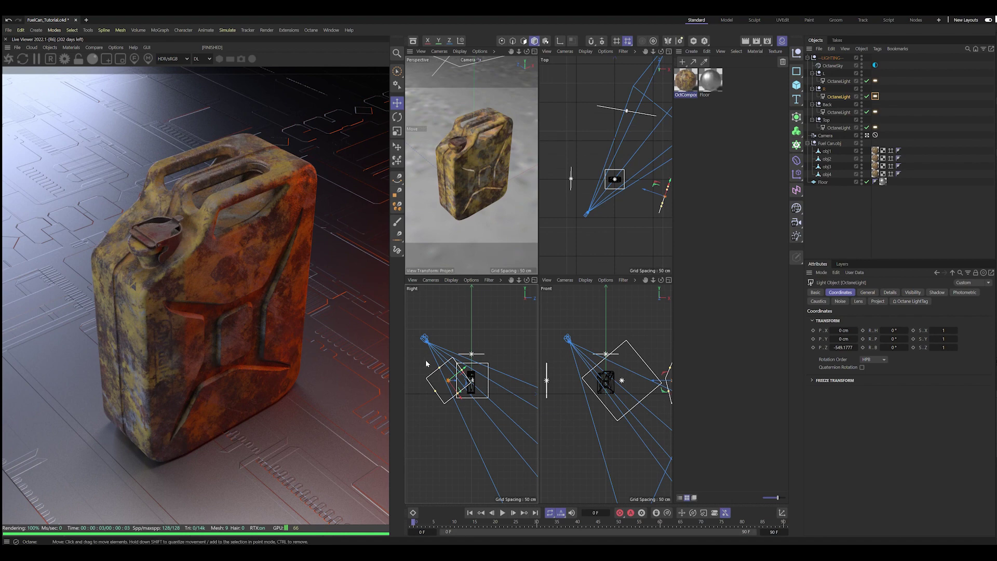
Warm the R light's temperature to about 2099.6 and raise its float texture to roughly 0.118.
left_click(874, 112)
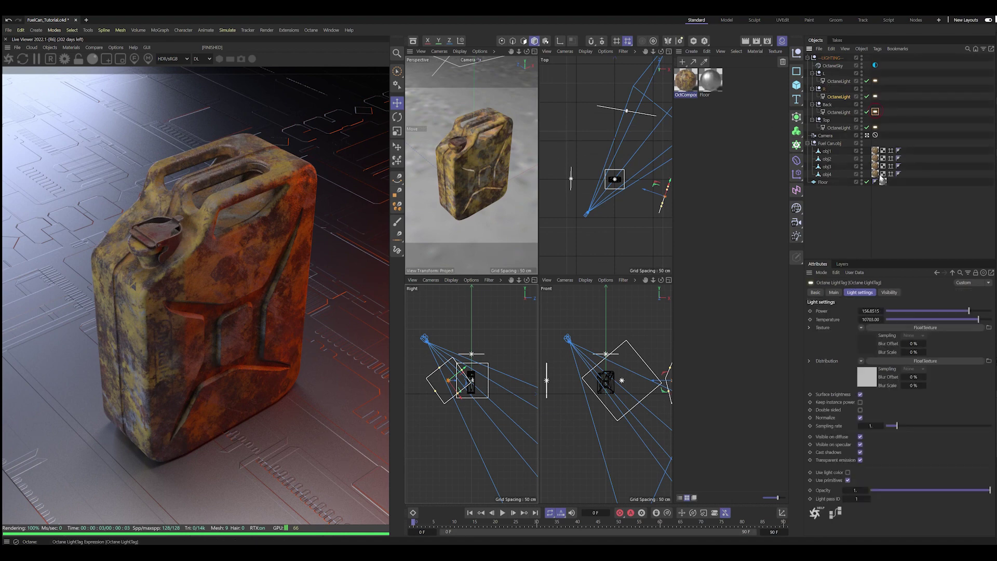
left_click(870, 310)
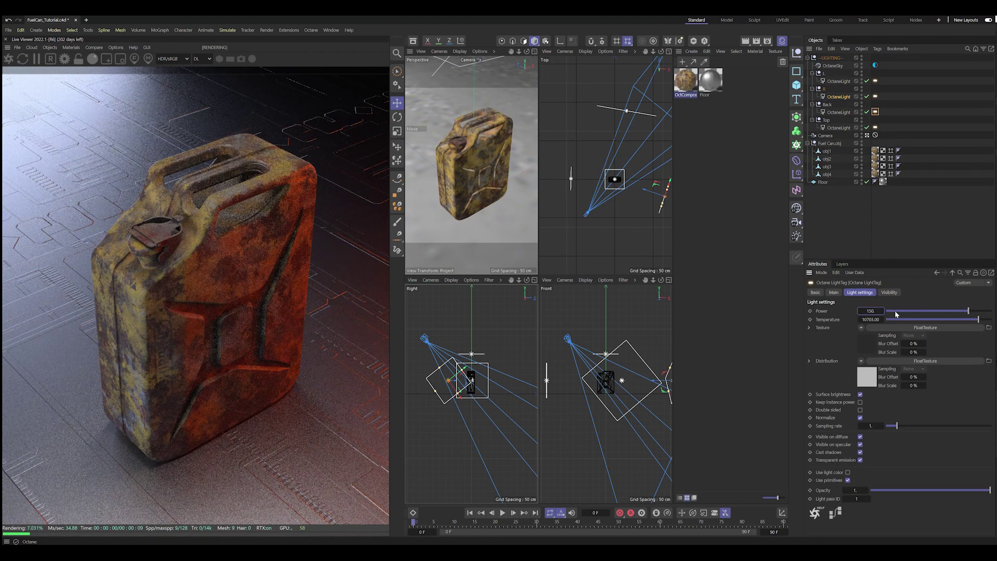
key("ctrl+z")
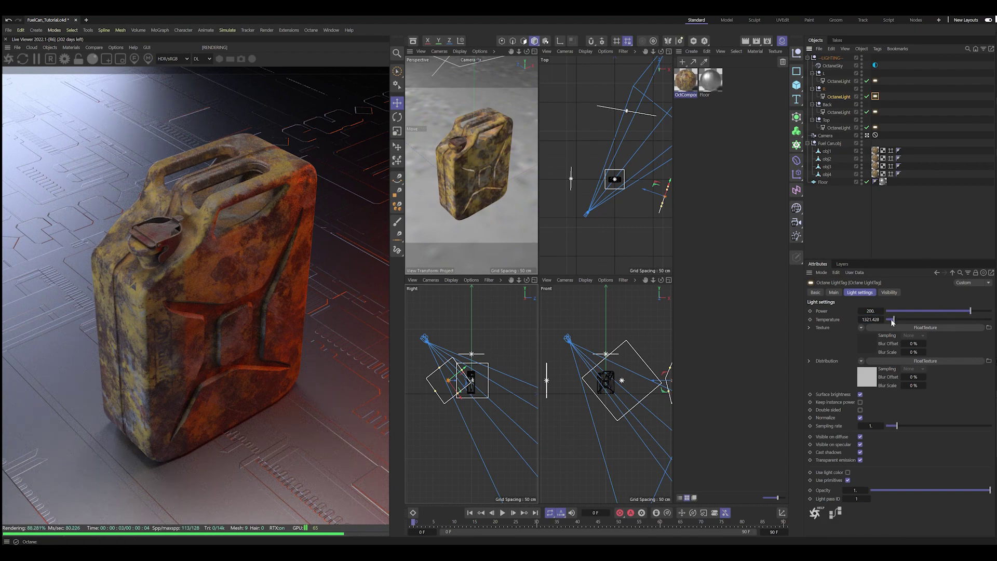
left_click_drag(894, 319, 900, 320)
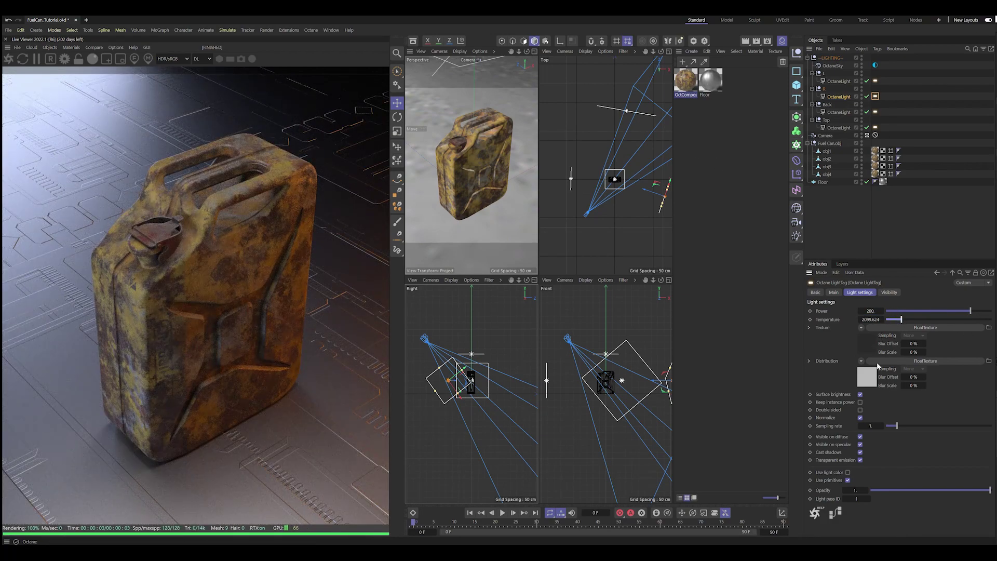
left_click(893, 327)
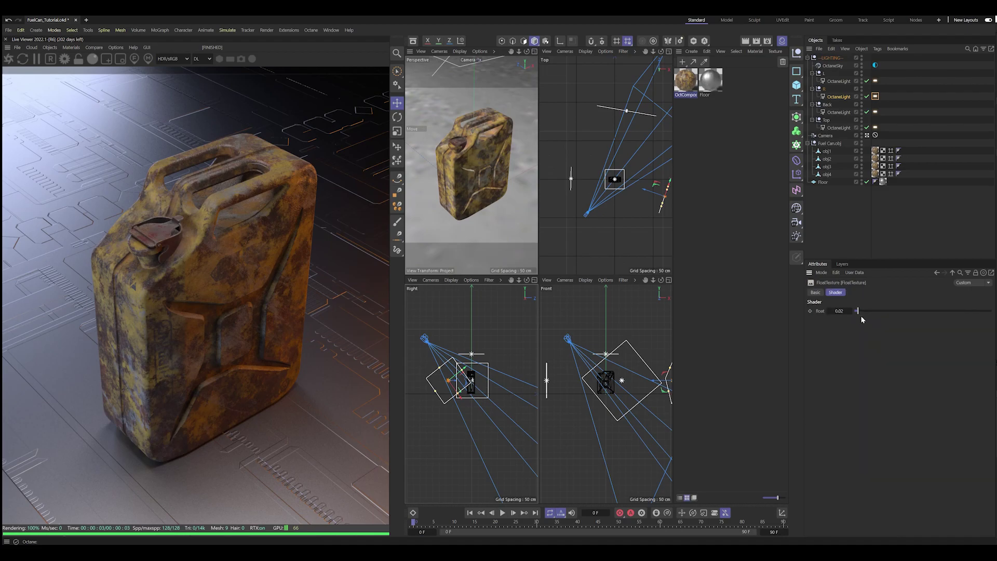
mouse_move(859, 311)
left_mouse_down()
mouse_move(813, 318)
mouse_move(874, 318)
left_mouse_up()
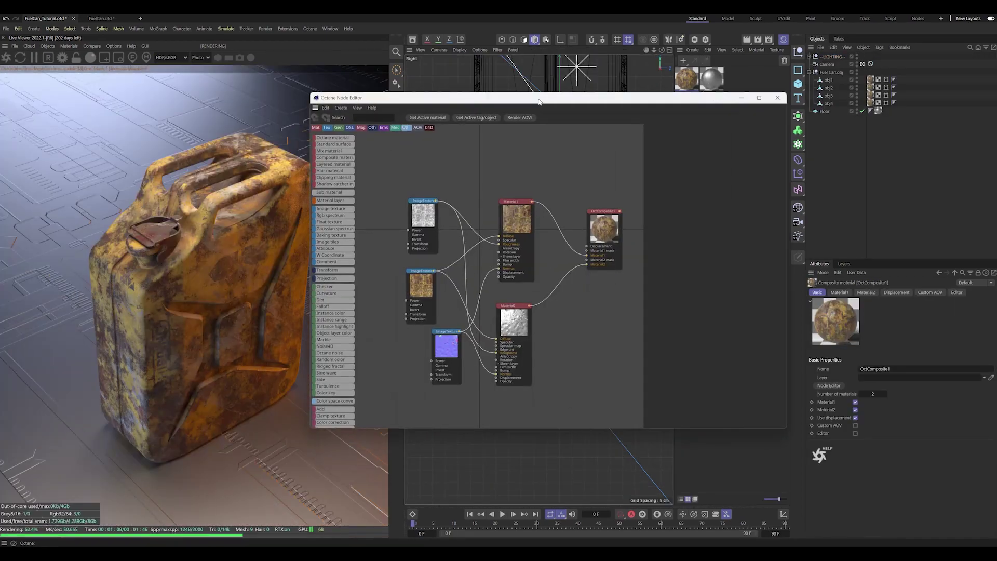
Check the two materials' IOR settings and rearrange the OctComposite1 and Material1 nodes.
left_click_drag(538, 102, 535, 100)
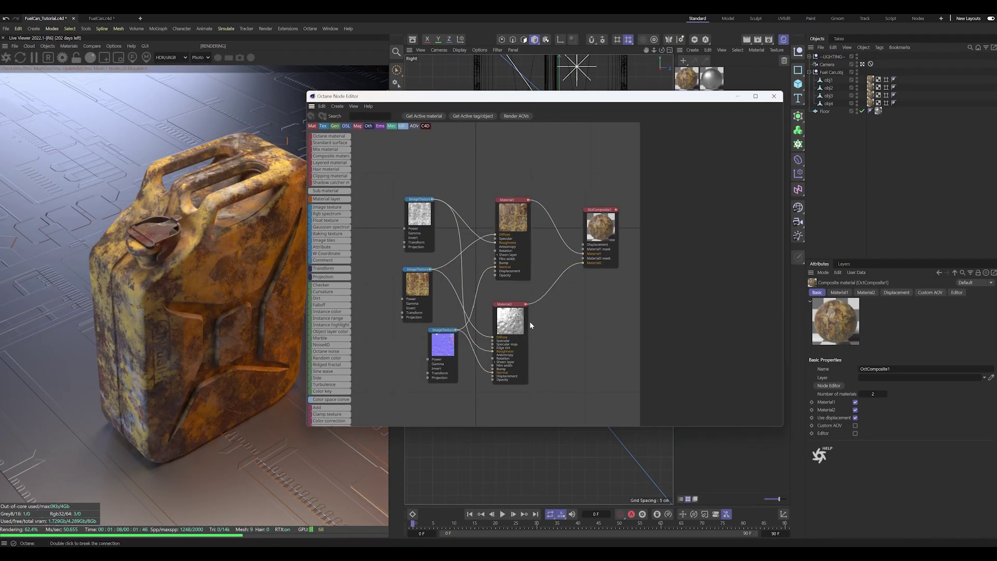
left_click(508, 327)
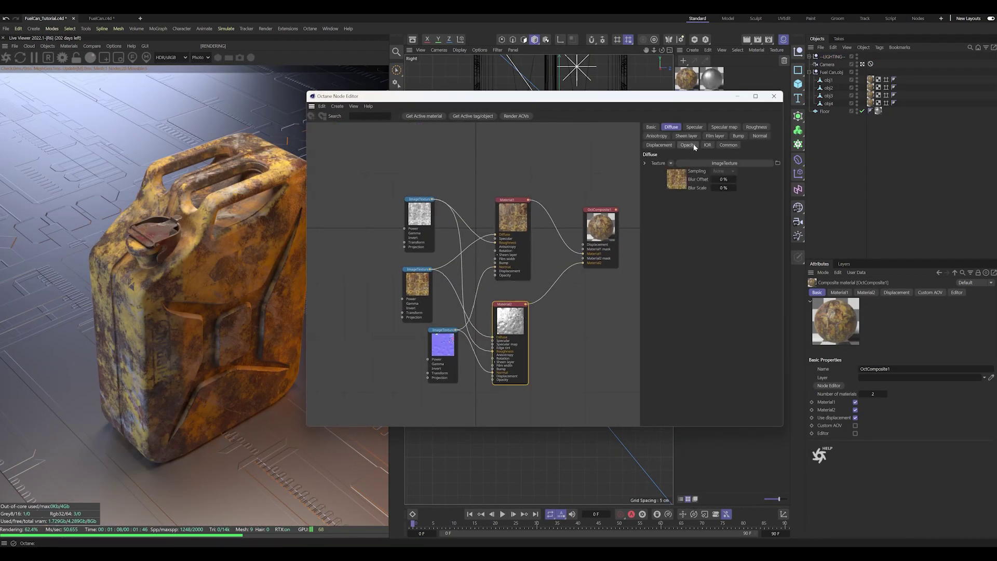
left_click(710, 146)
left_click_drag(540, 166, 520, 213)
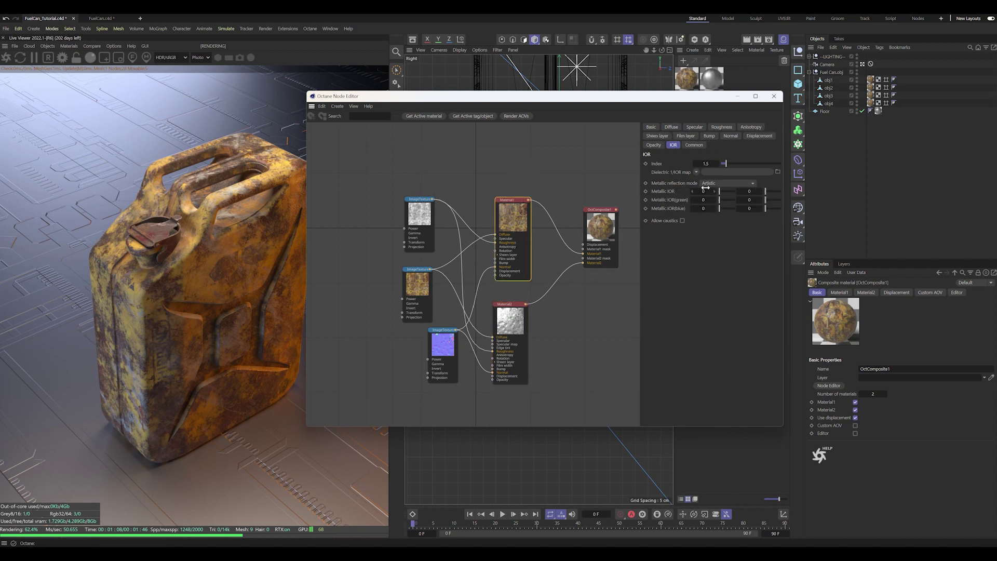
left_click(516, 324)
left_click_drag(599, 213, 593, 203)
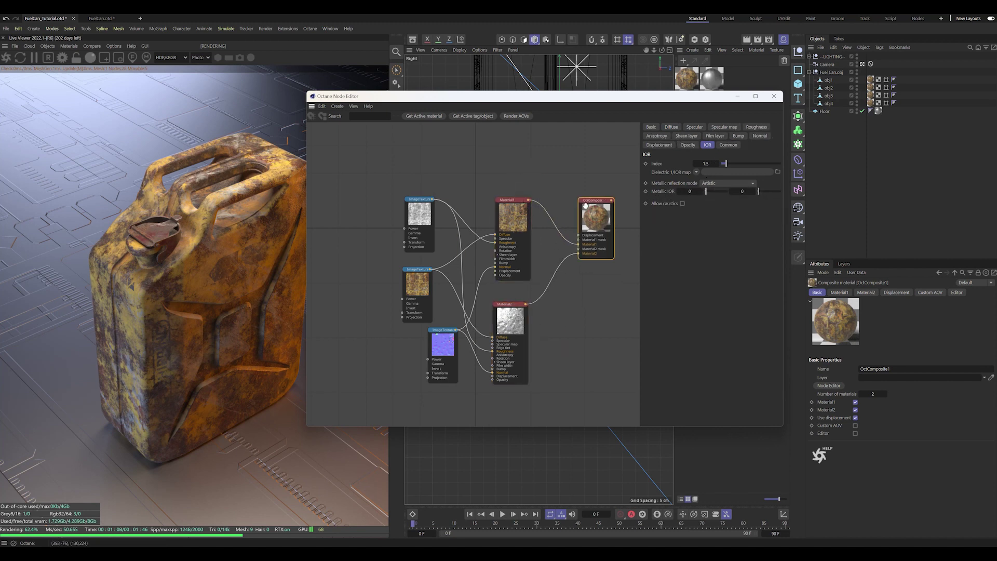
left_click_drag(513, 206, 520, 204)
left_click(312, 115)
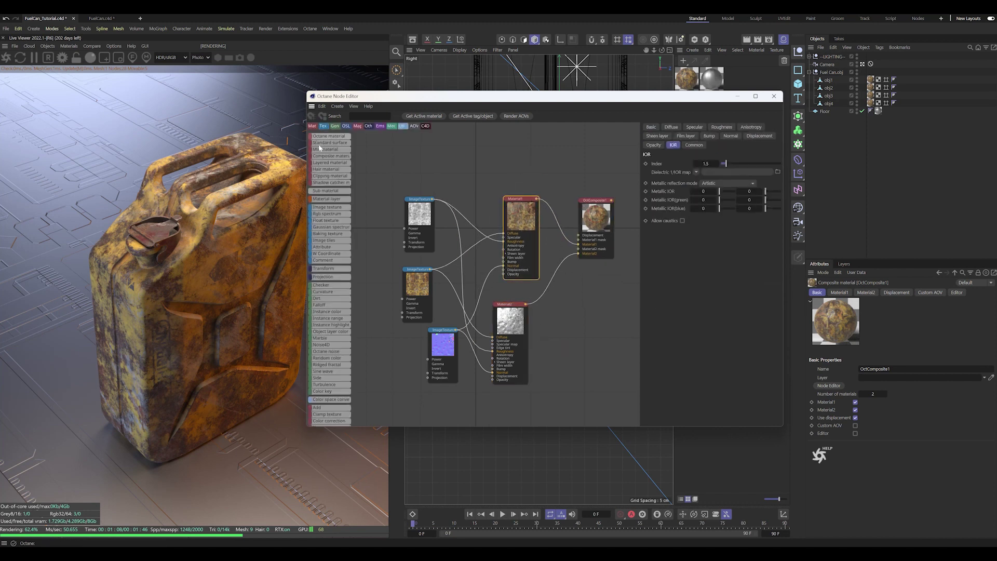
Add a fuel can_Metallic.png image texture above Material1 with legacy gamma 1.
mouse_move(333, 211)
left_mouse_down()
mouse_move(465, 164)
mouse_move(579, 250)
left_mouse_up()
double_click(430, 135)
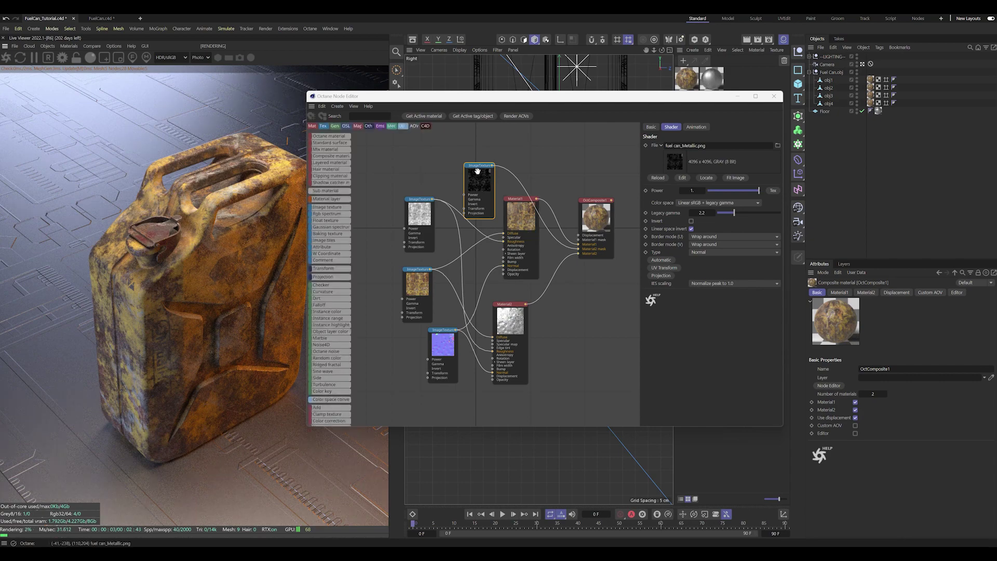
left_click_drag(491, 180, 499, 165)
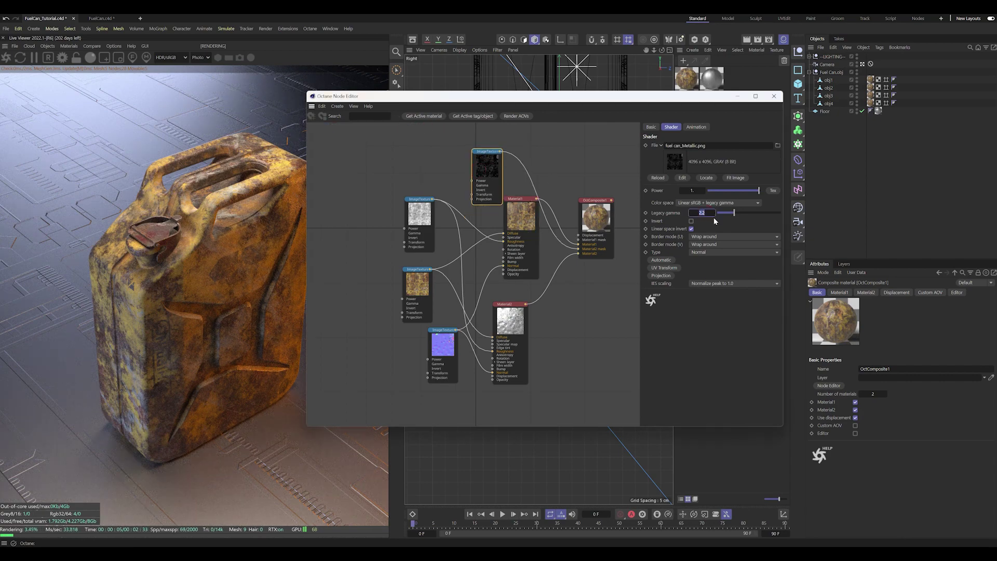
type("1")
key("Return")
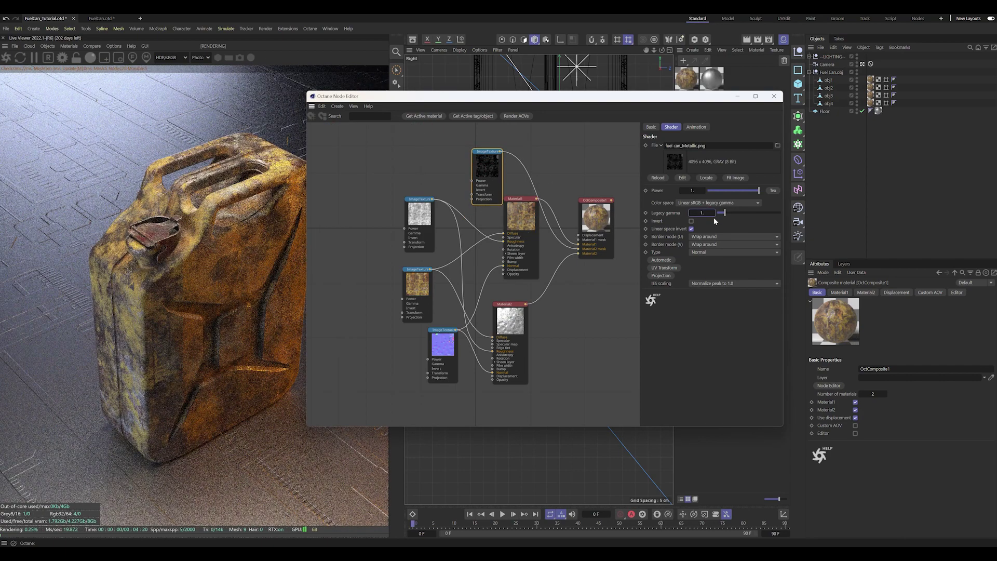
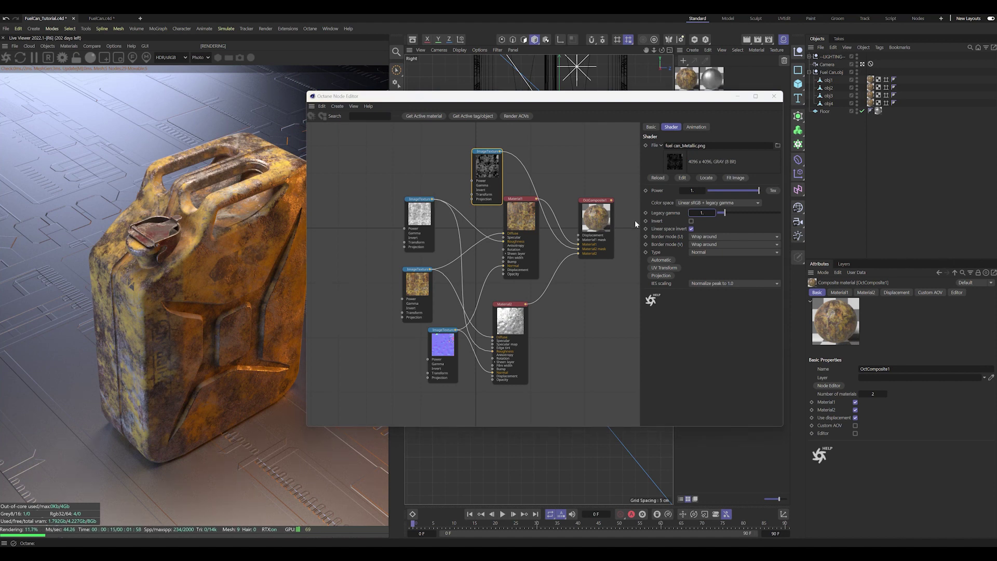
Drag the Octane Node Editor window aside, away from the scene views.
left_click_drag(547, 105, 681, 131)
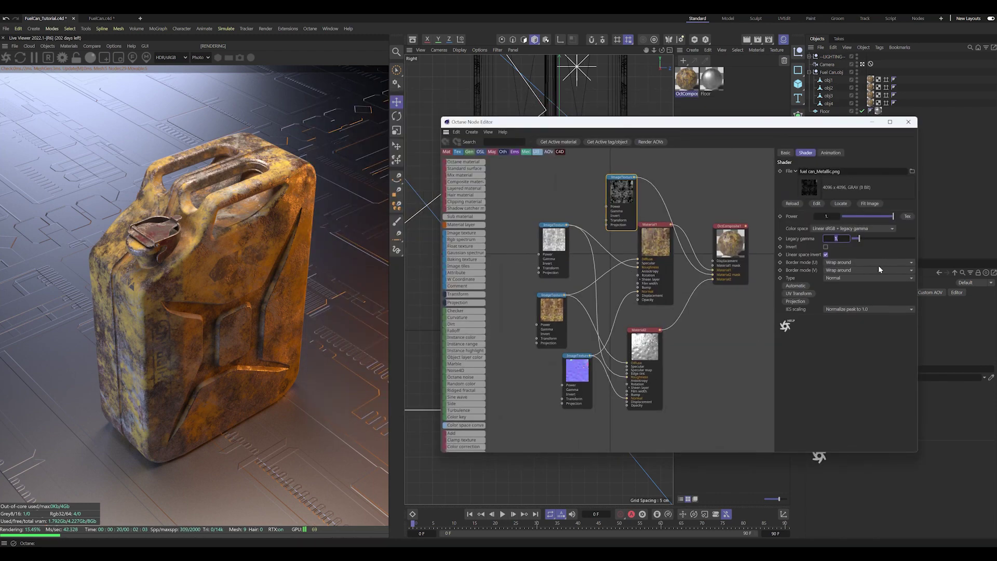
Test OctComposite1 on the floor, revert it, and bring up the Floor material.
left_click(908, 123)
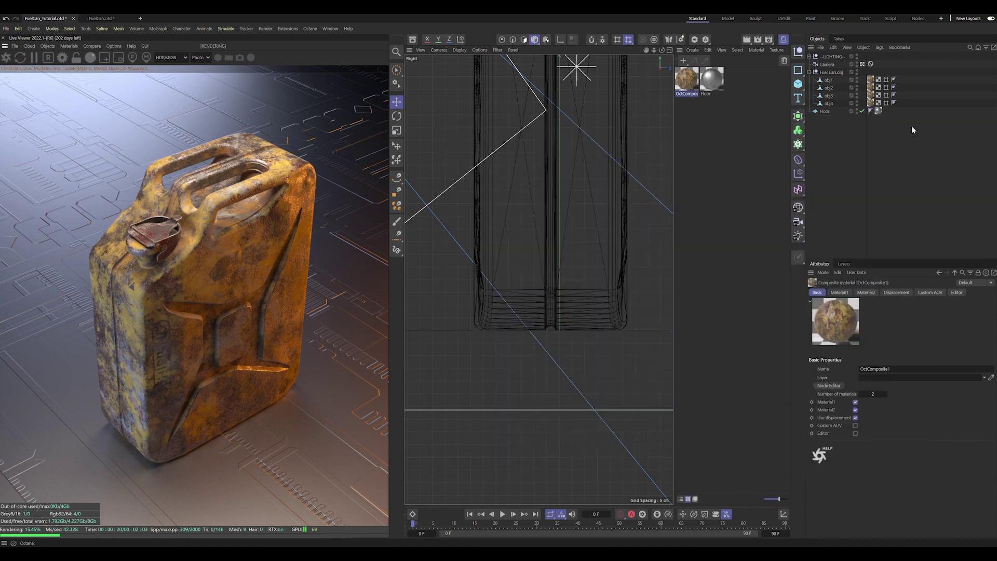
left_click_drag(880, 110, 878, 111)
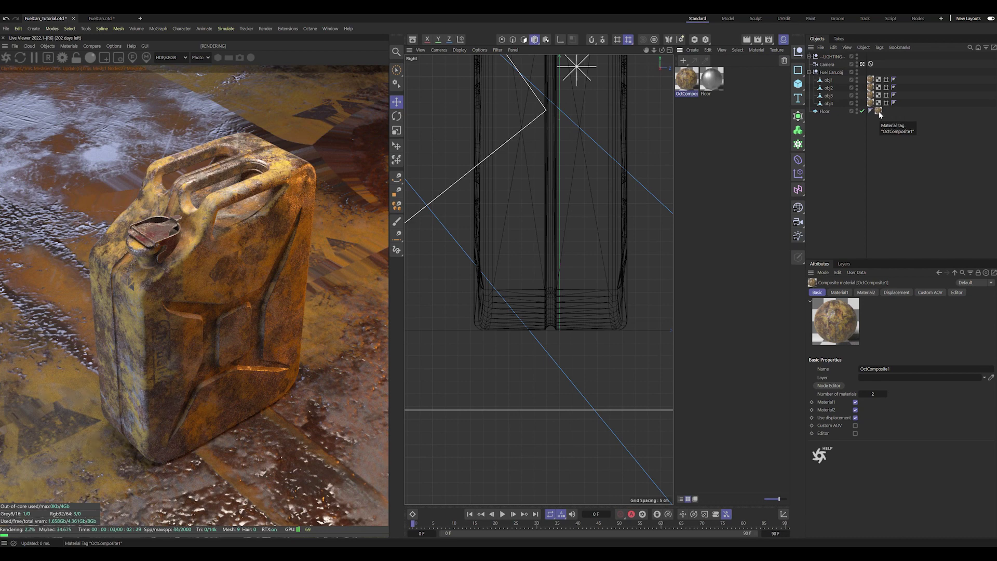
key("ctrl+z")
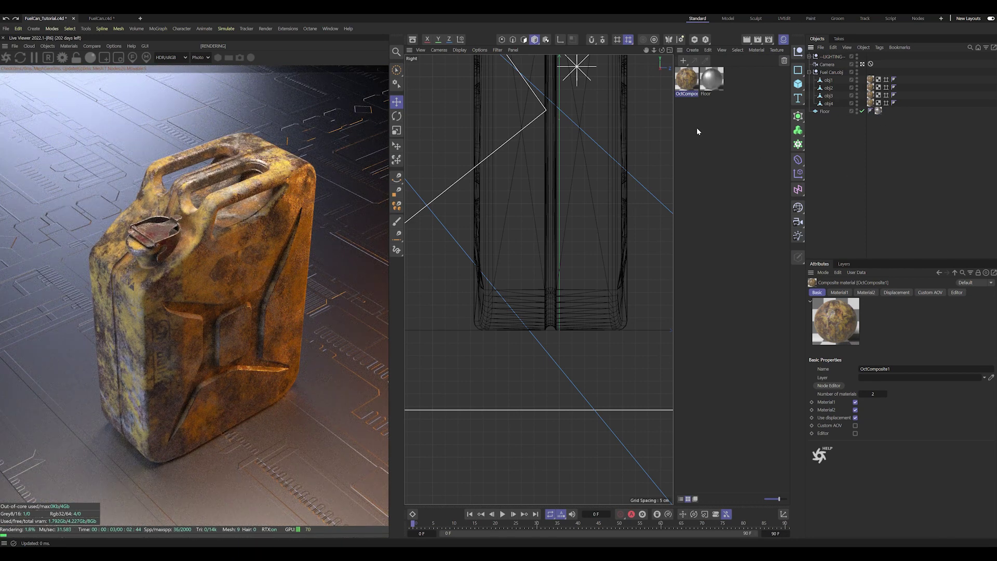
left_click(714, 78)
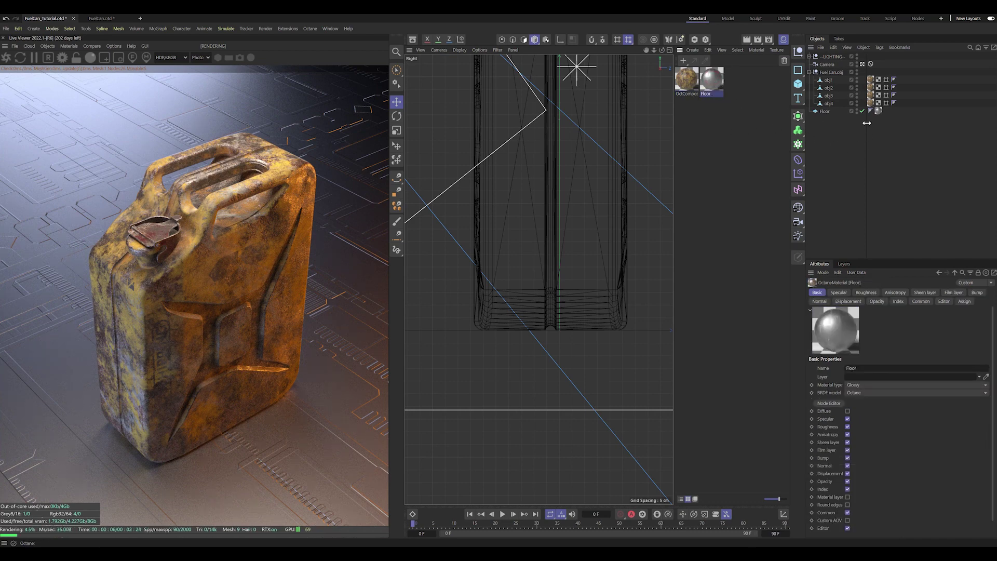
Remove the Protection tag from the Camera to unlock it.
left_click(809, 72)
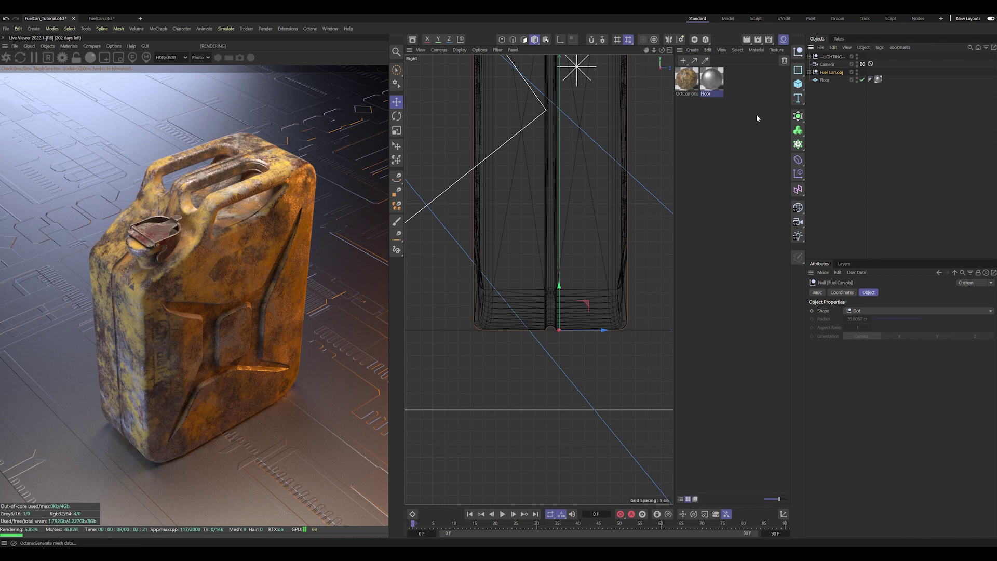
left_click(871, 65)
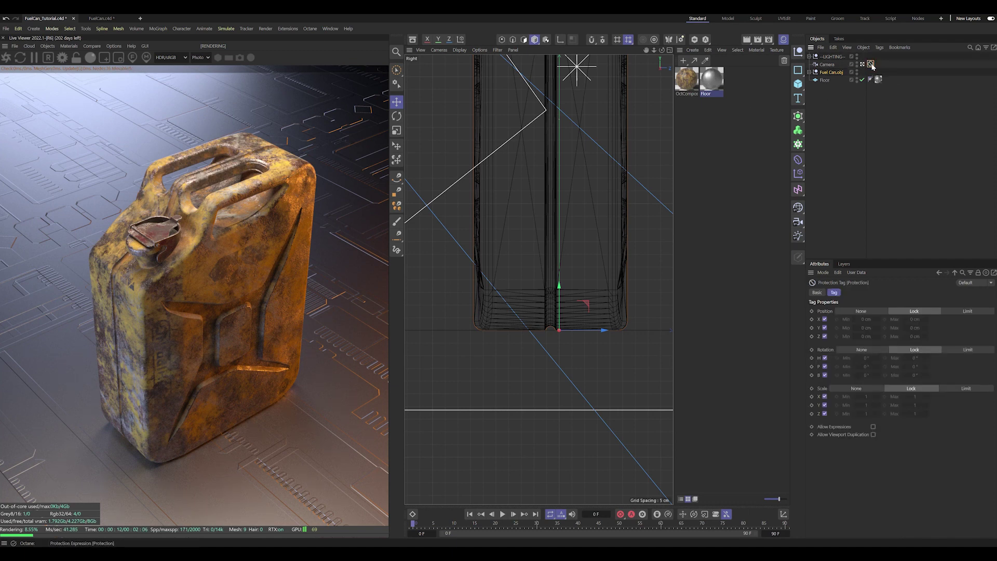
key("Delete")
Set the camera's focal length to 250 mm.
left_click(827, 64)
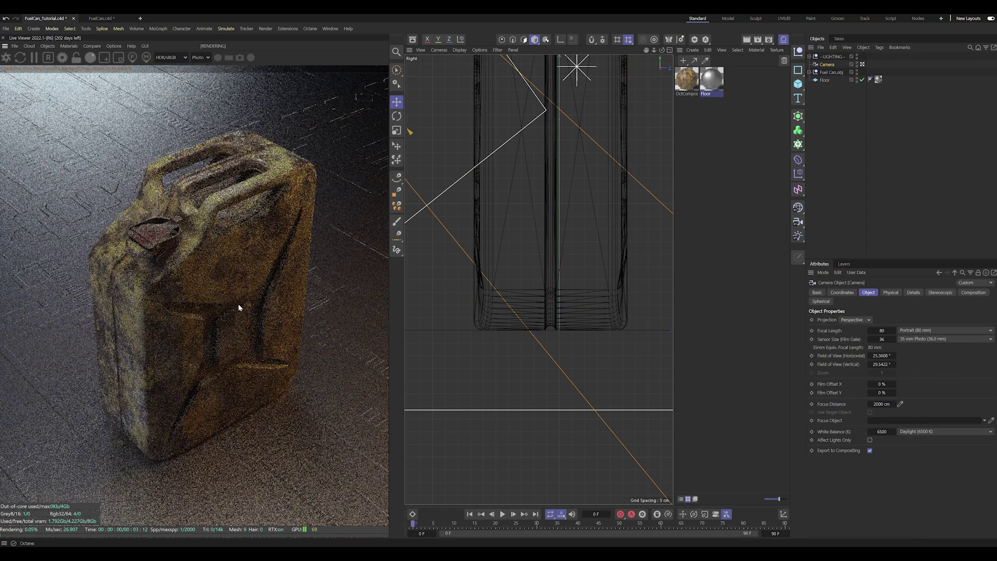
double_click(883, 338)
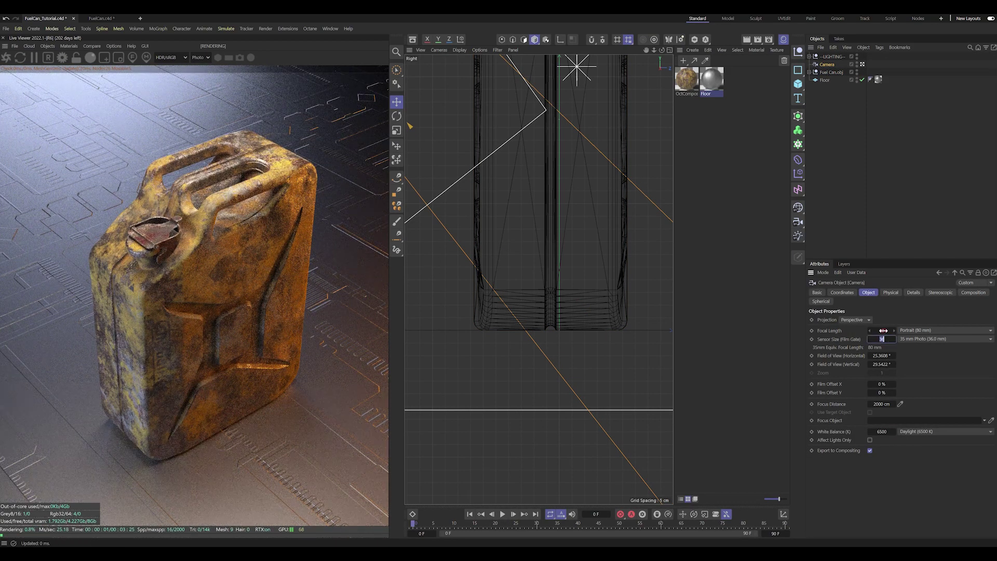
double_click(886, 330)
type("250")
key("Return")
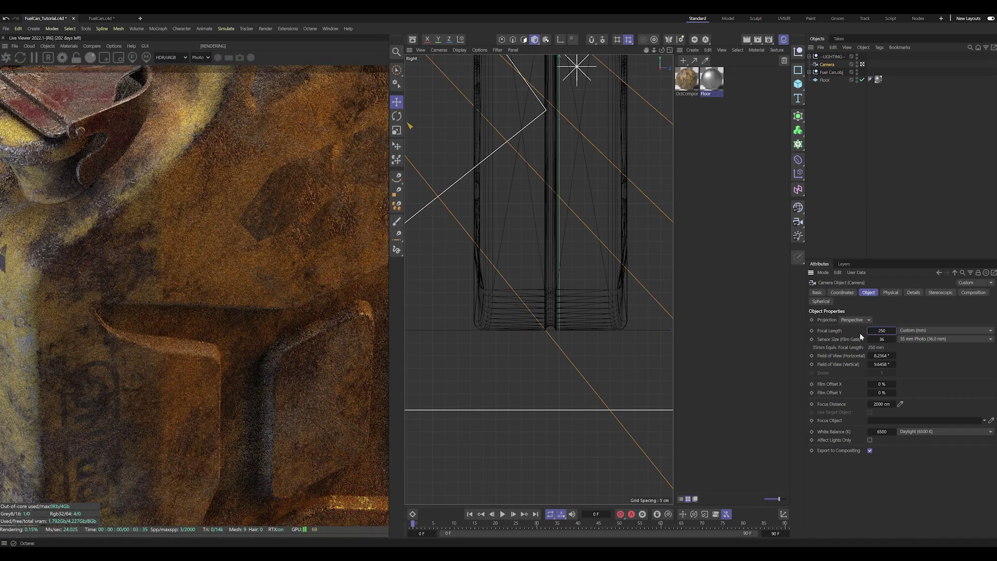
Pull back and orbit the camera to frame the whole jerry can, in the four-view layout.
mouse_move(284, 318)
right_mouse_down()
mouse_move(212, 350)
mouse_move(207, 361)
mouse_move(231, 366)
right_mouse_up()
mouse_move(230, 366)
left_mouse_down()
mouse_move(196, 352)
mouse_move(219, 358)
mouse_move(214, 304)
mouse_move(230, 314)
mouse_move(209, 314)
mouse_move(216, 314)
left_mouse_up()
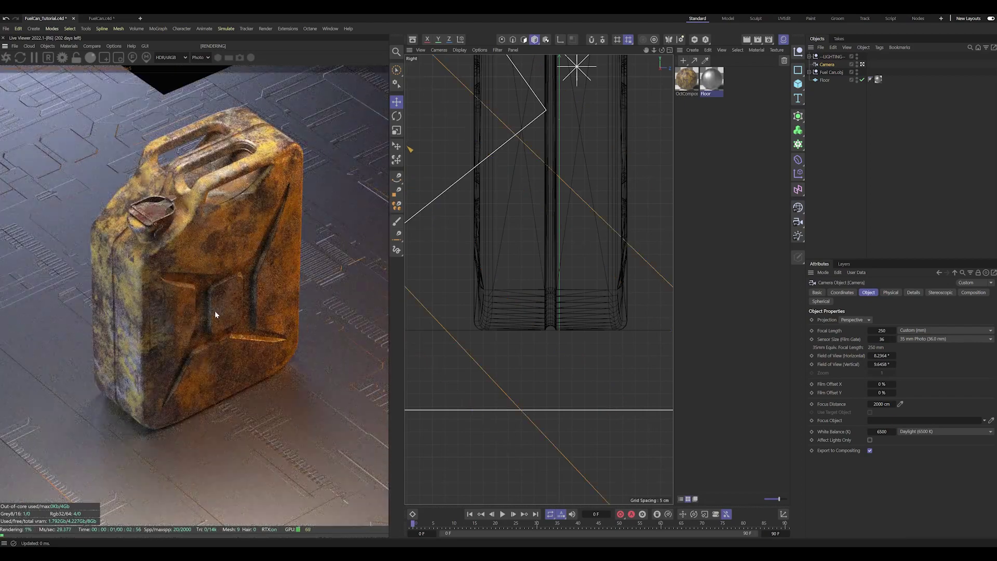
key("F5")
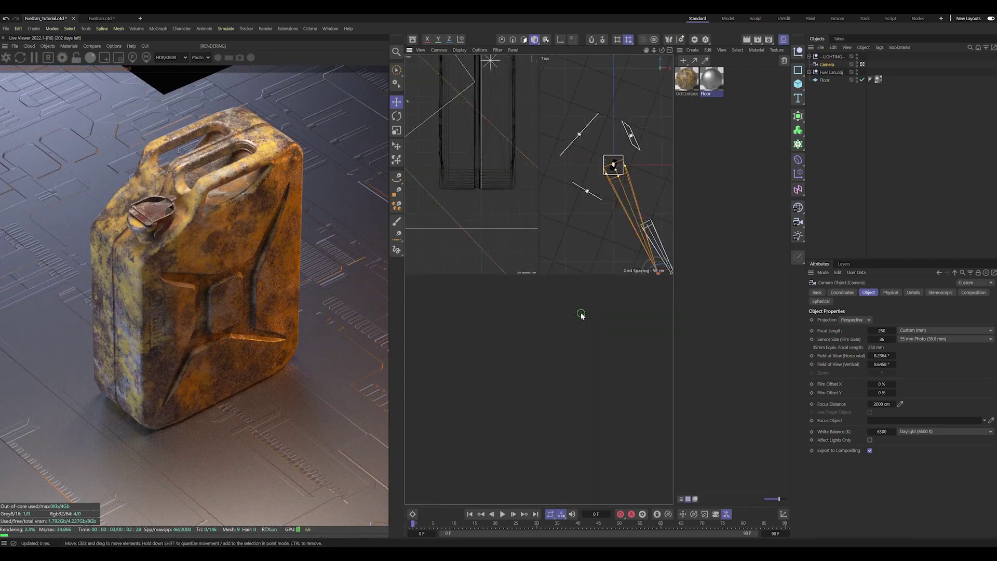
Raise the Top group's OctaneLight slightly.
left_click(808, 56)
left_click(840, 96)
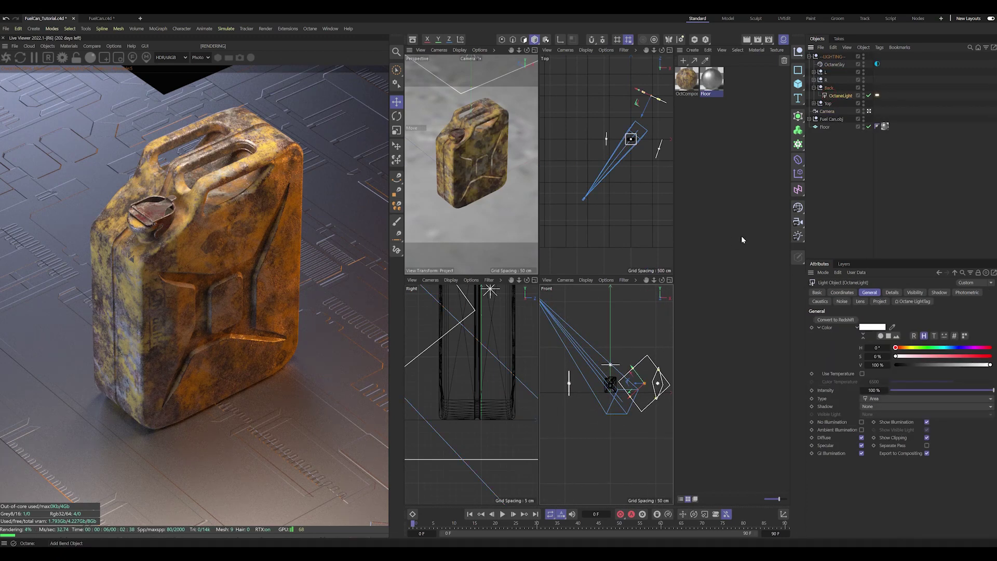
left_click(828, 87)
left_click(813, 103)
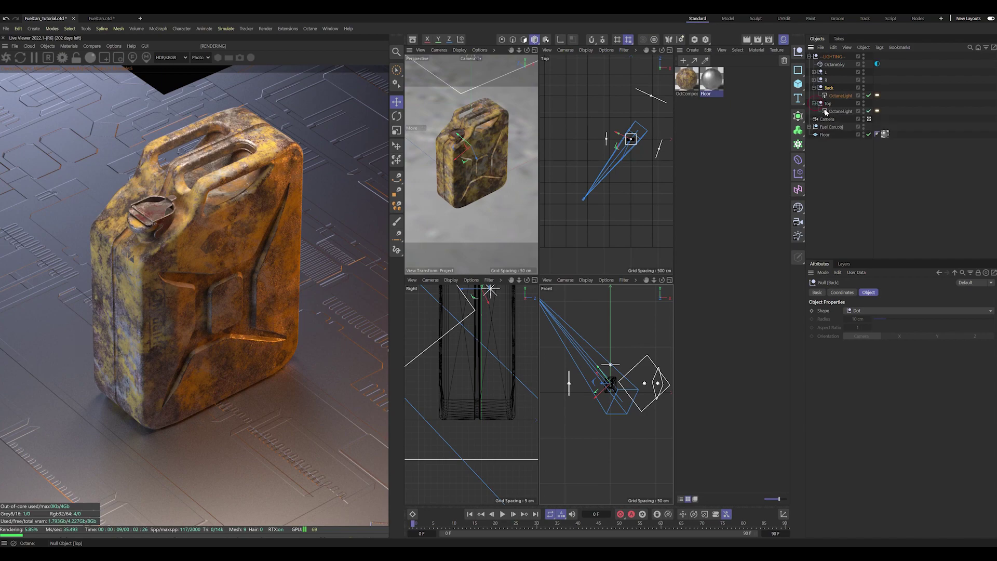
left_click_drag(611, 385, 609, 381)
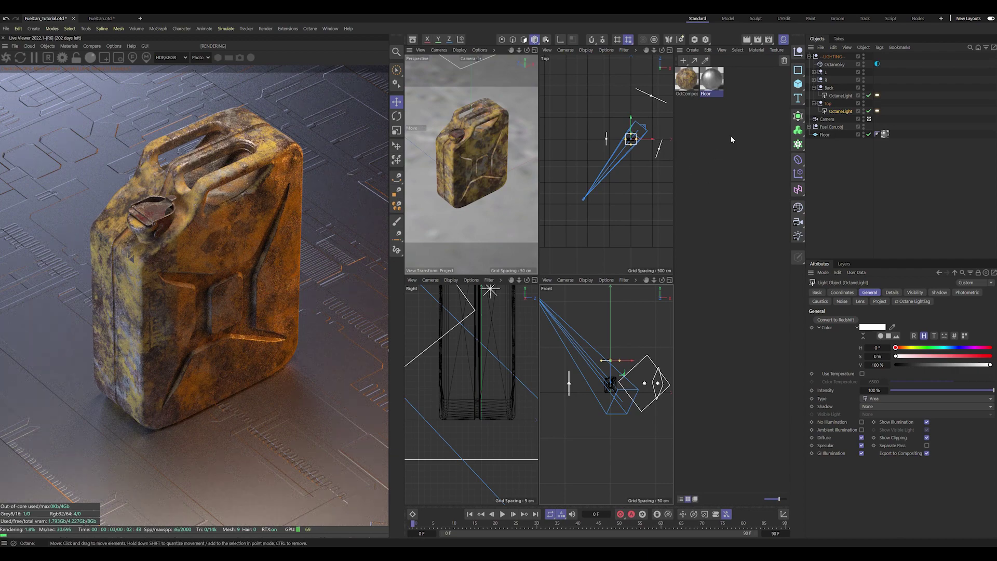
Rotate the R light null's heading and move it up in the Front view.
left_click(814, 88)
left_click(814, 79)
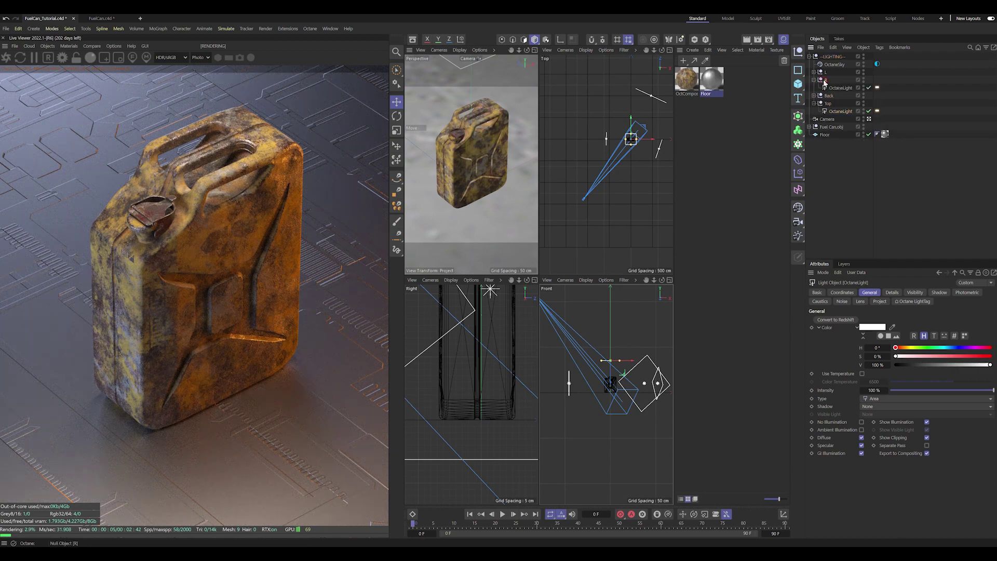
left_click(825, 80)
left_click(842, 293)
left_click_drag(884, 321, 888, 322)
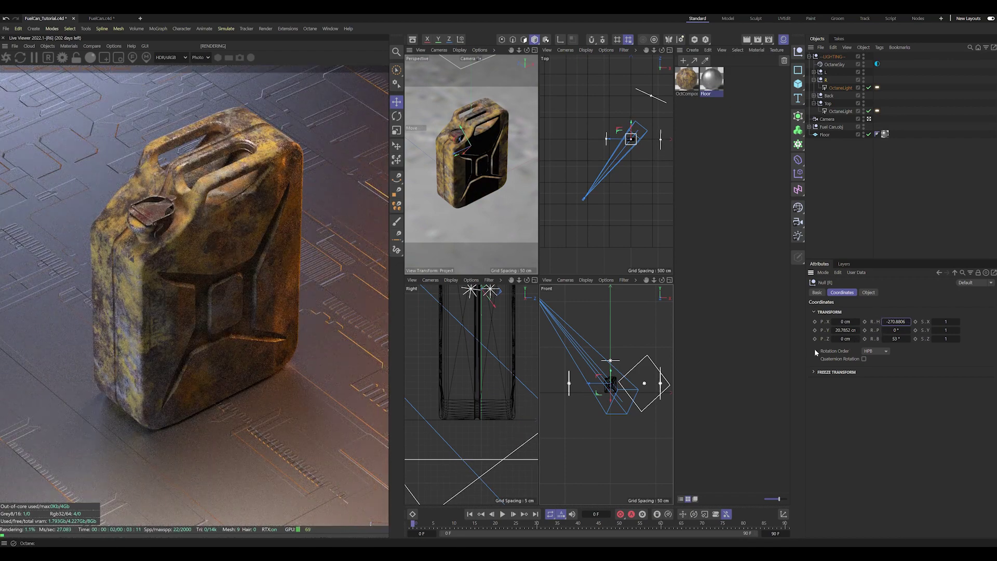
left_click_drag(610, 381, 611, 369)
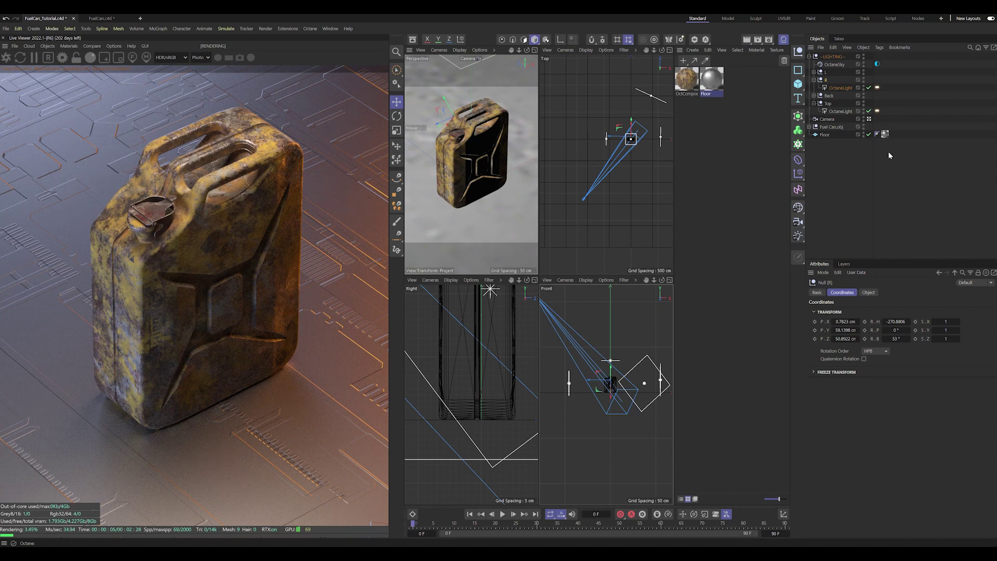
Set the R light tag's Power to 300.
left_click(839, 88)
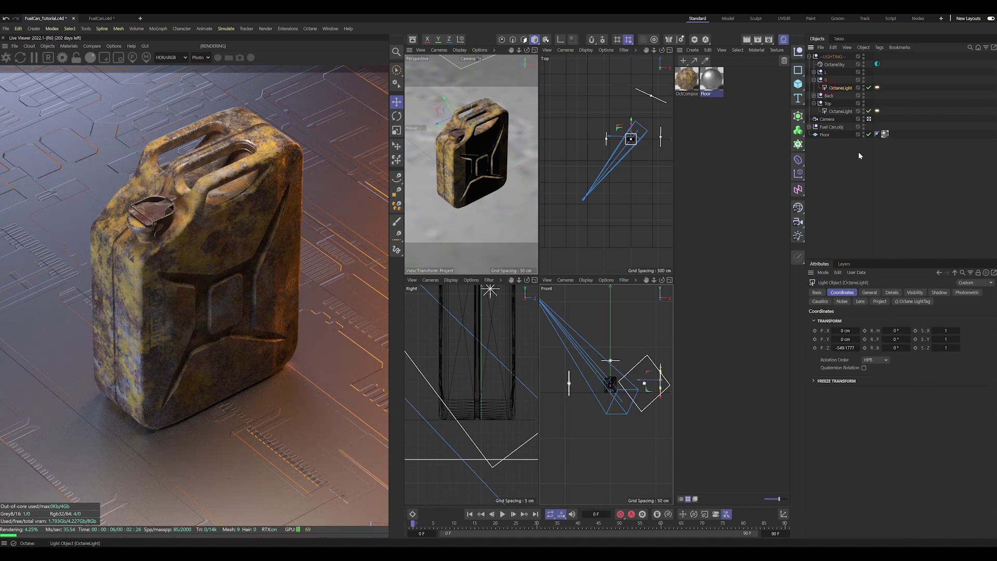
left_click(877, 87)
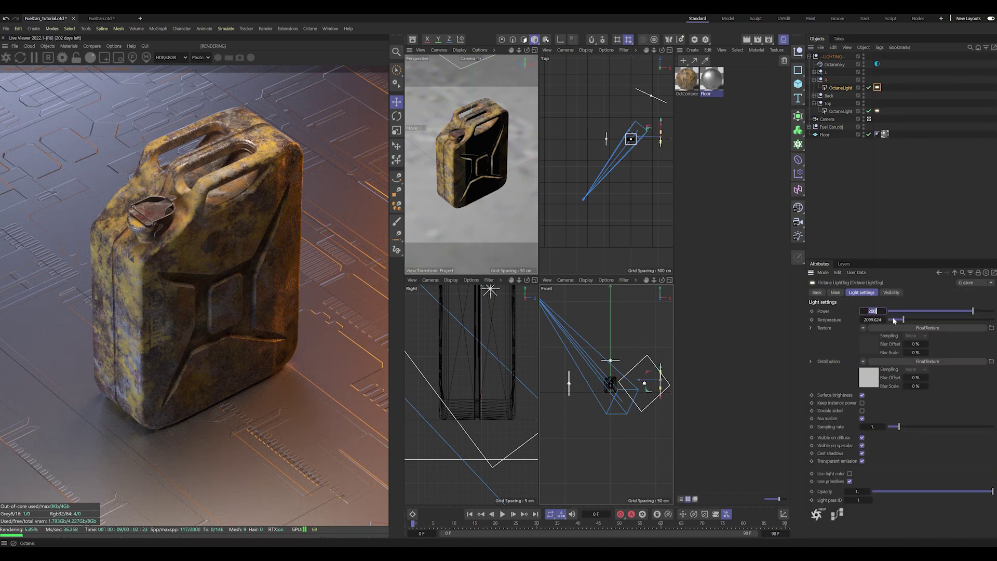
type("00")
key("Return")
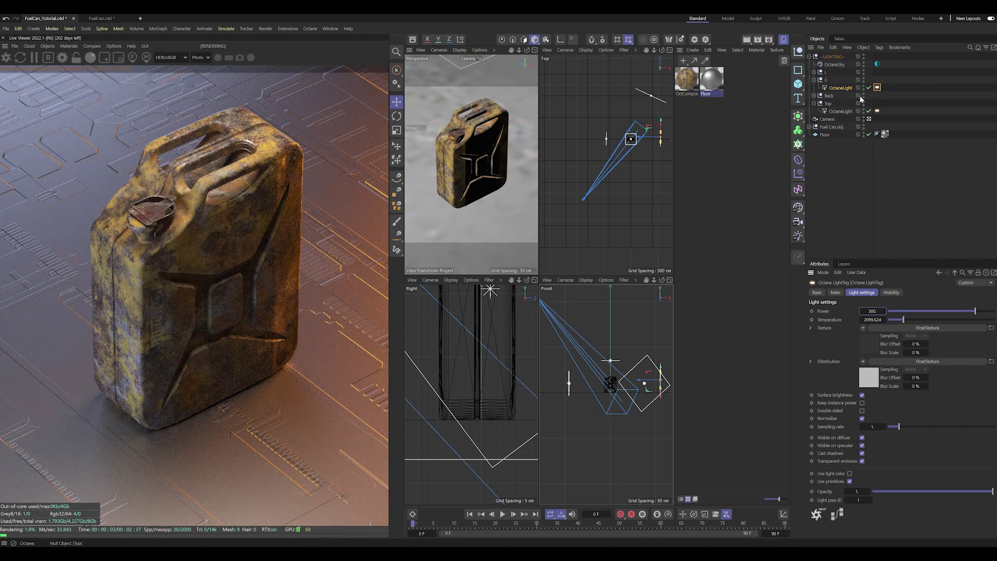
Rotate the R null's heading to about -283.88° around the can.
left_click(826, 79)
left_click(893, 321)
mouse_move(893, 321)
left_mouse_down()
mouse_move(904, 321)
mouse_move(885, 321)
left_mouse_up()
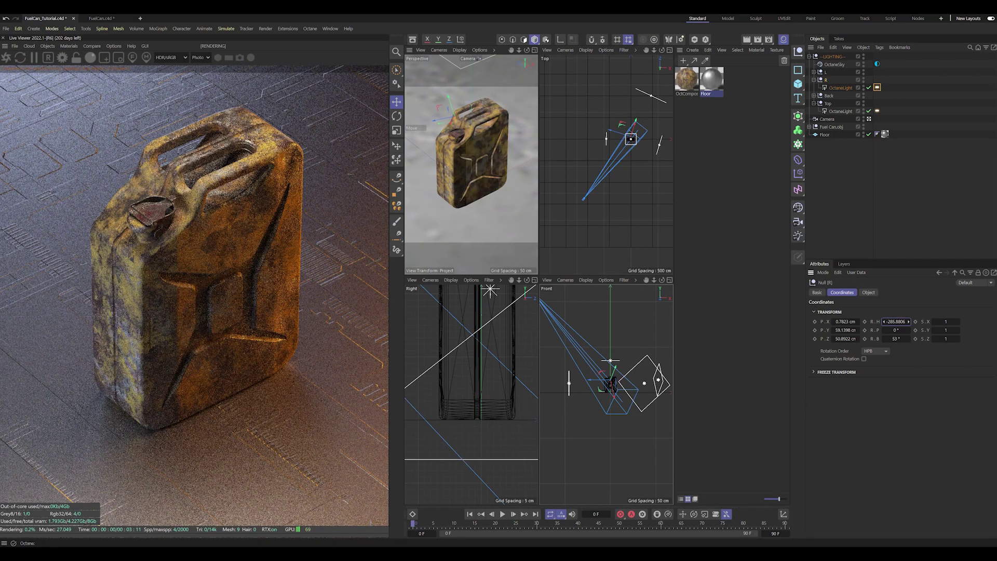
left_click_drag(896, 321, 891, 322)
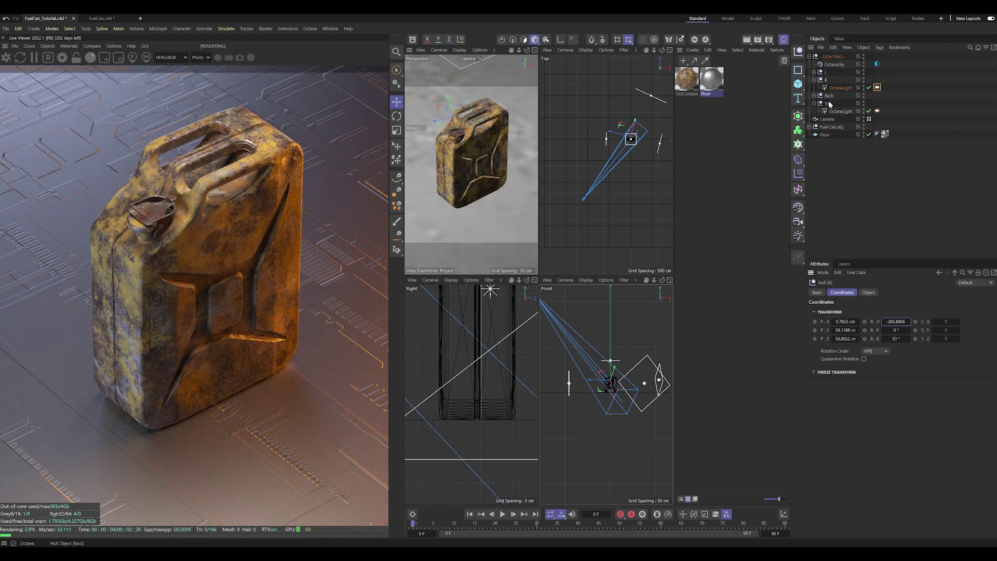
Nudge the camera to a -36.69° heading and -39.12° pitch, lowering the can in frame.
left_click(809, 56)
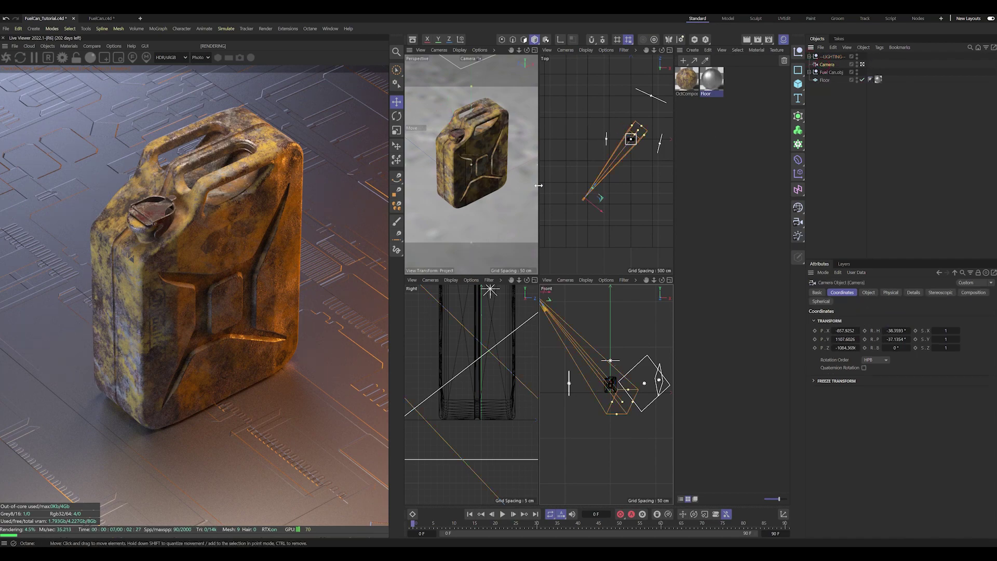
middle_click_drag(494, 179, 483, 198, "alt")
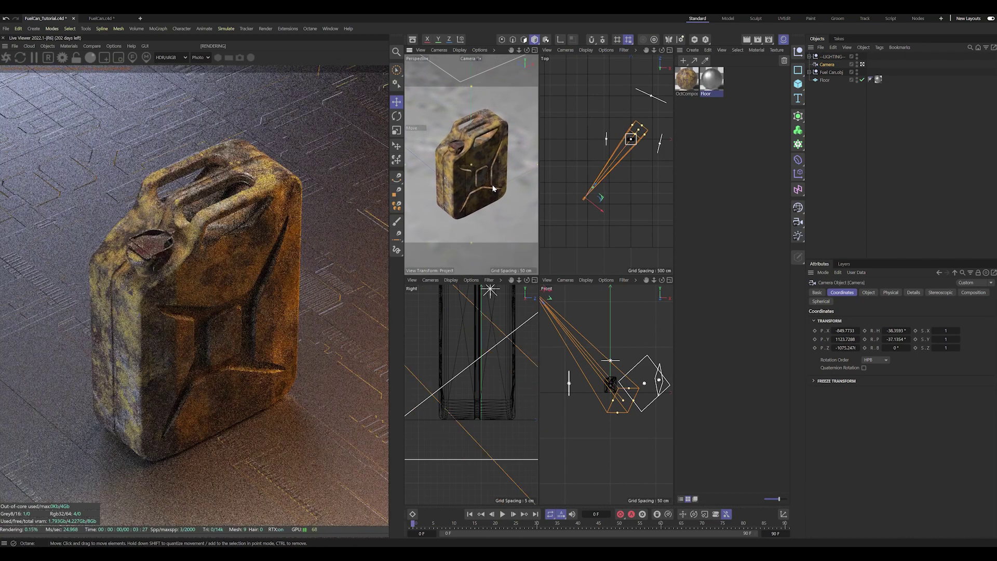
left_click_drag(484, 197, 482, 196, "alt")
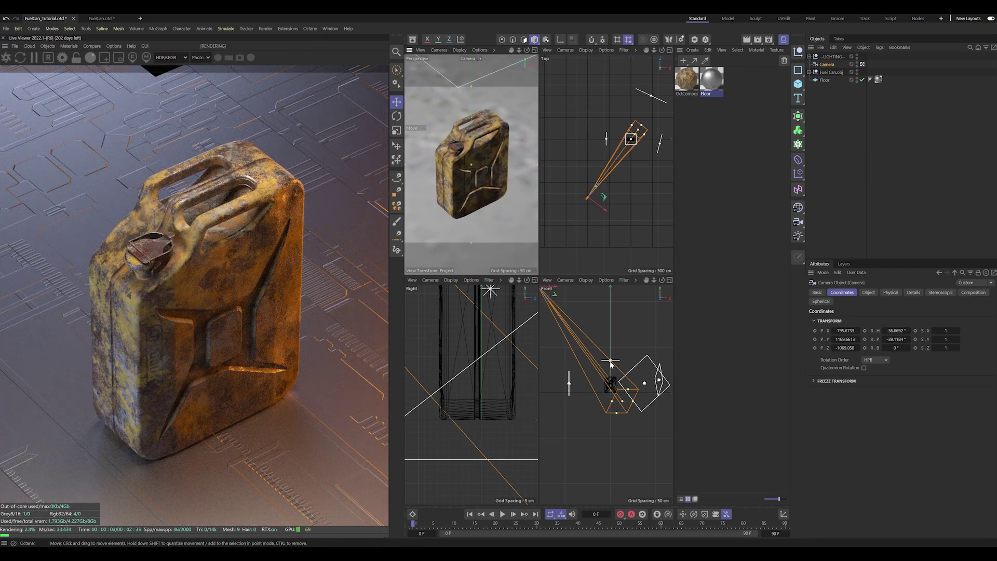
left_click(809, 56)
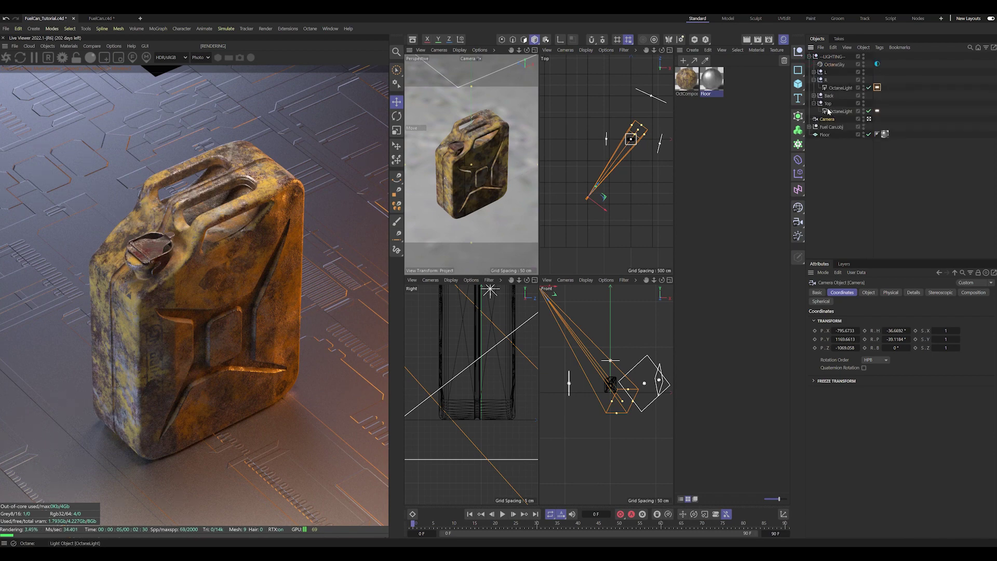
Move the Back OctaneLight closer and higher, and turn the Back null to -199.88° heading.
left_click(835, 111)
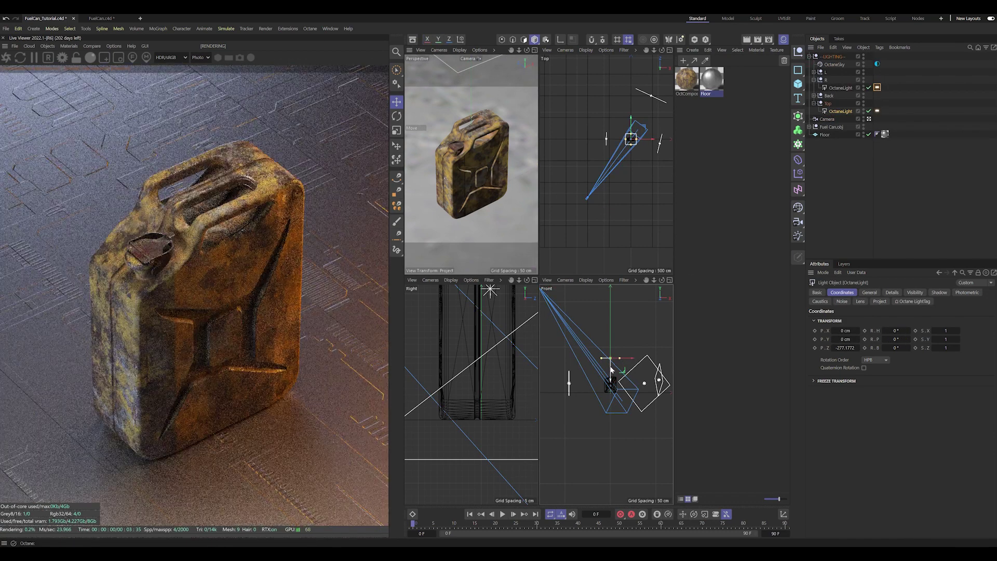
left_click(612, 393)
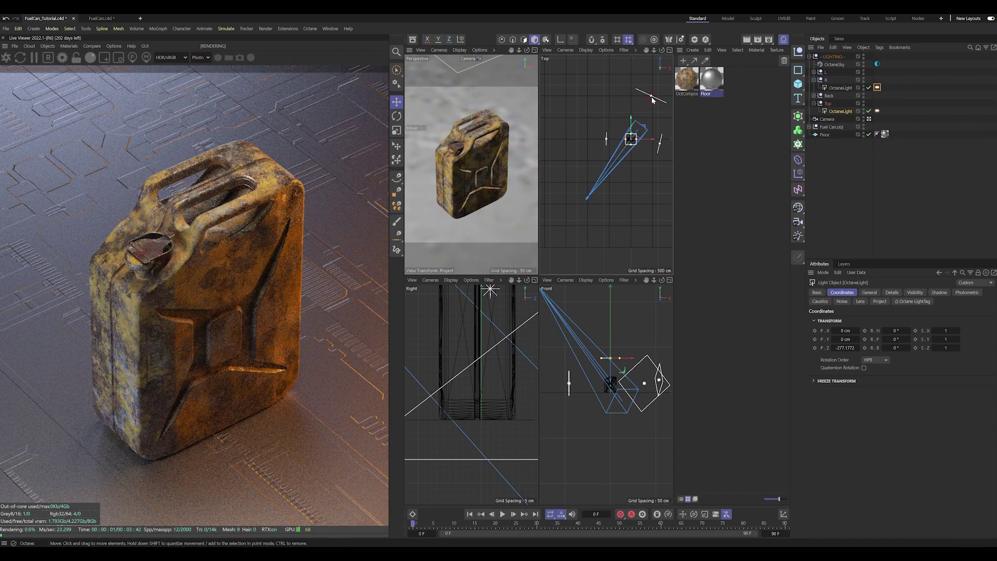
left_click(813, 96)
left_click(836, 97)
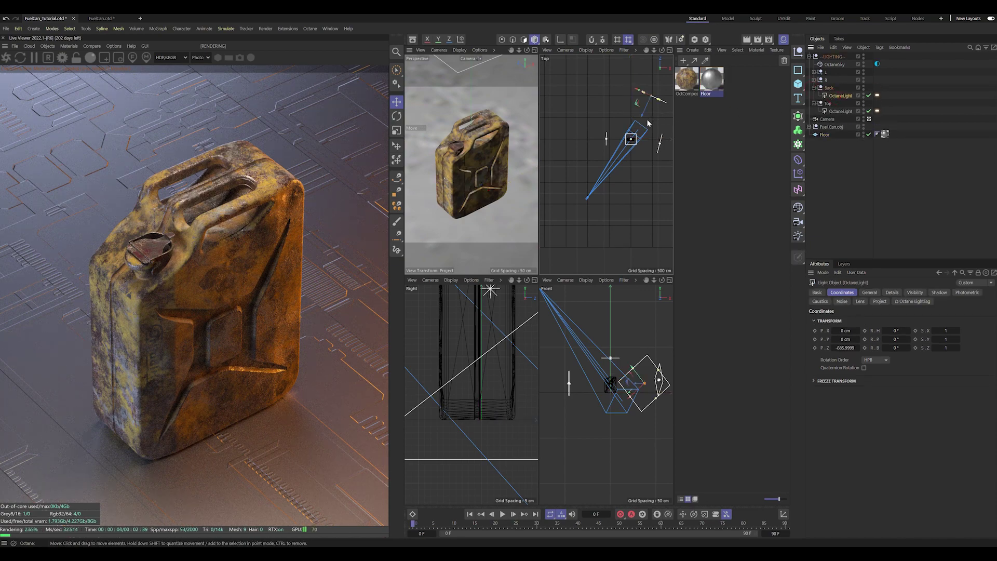
left_click_drag(649, 121, 639, 126)
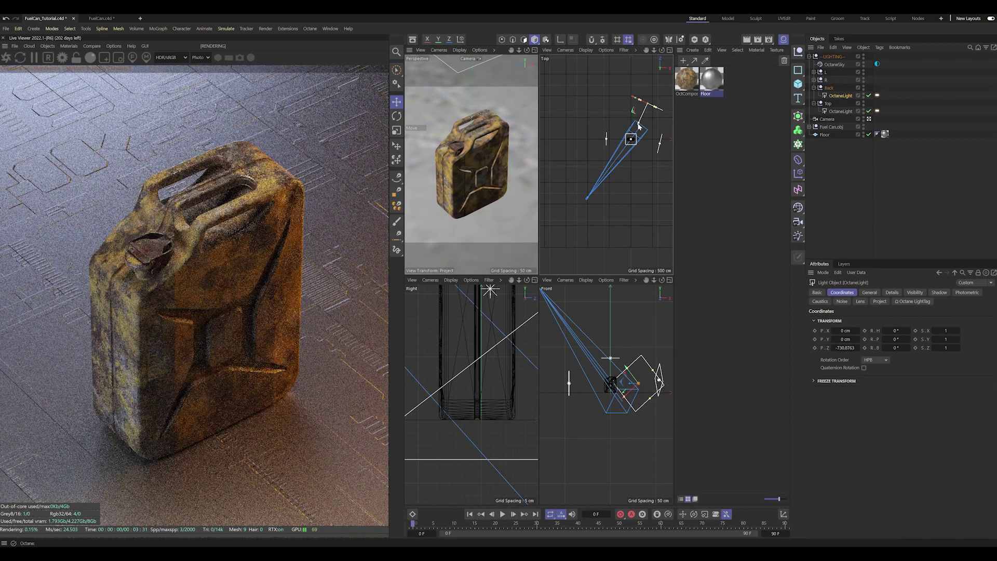
left_click_drag(640, 102, 644, 104)
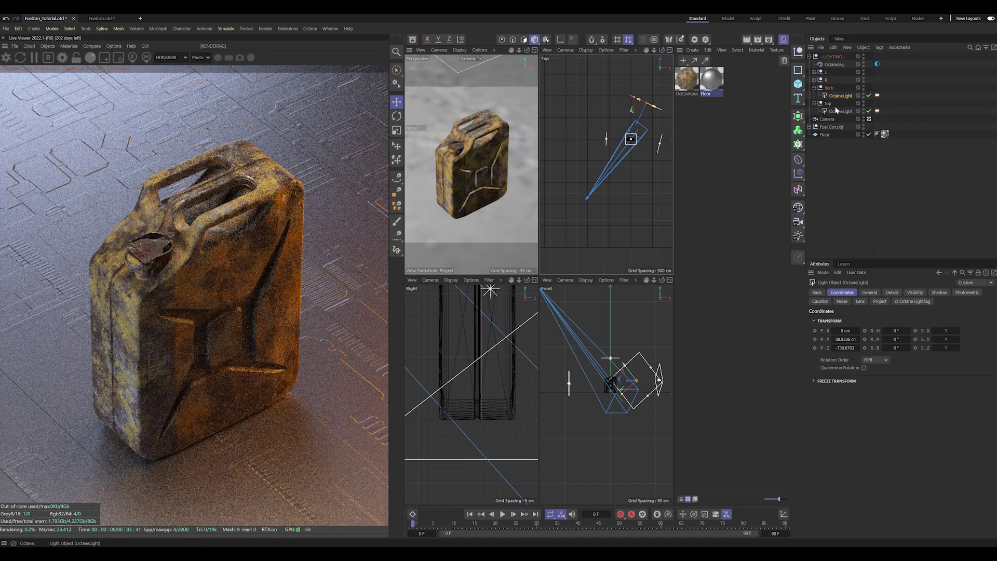
left_click(829, 88)
mouse_move(908, 322)
left_mouse_down()
mouse_move(929, 321)
mouse_move(916, 321)
left_mouse_up()
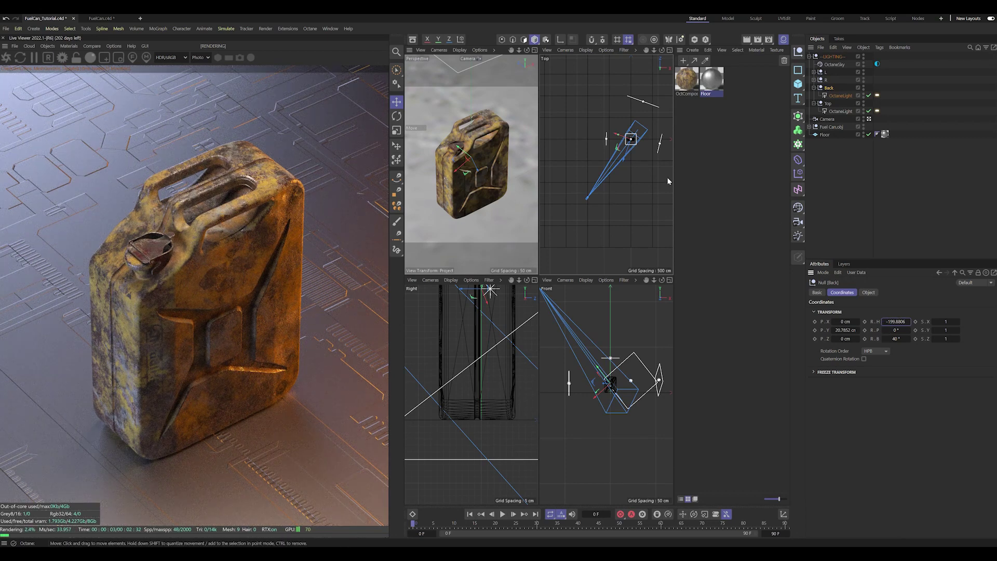
Rotate the L null's heading and move its OctaneLight about 134 cm.
left_click(818, 80)
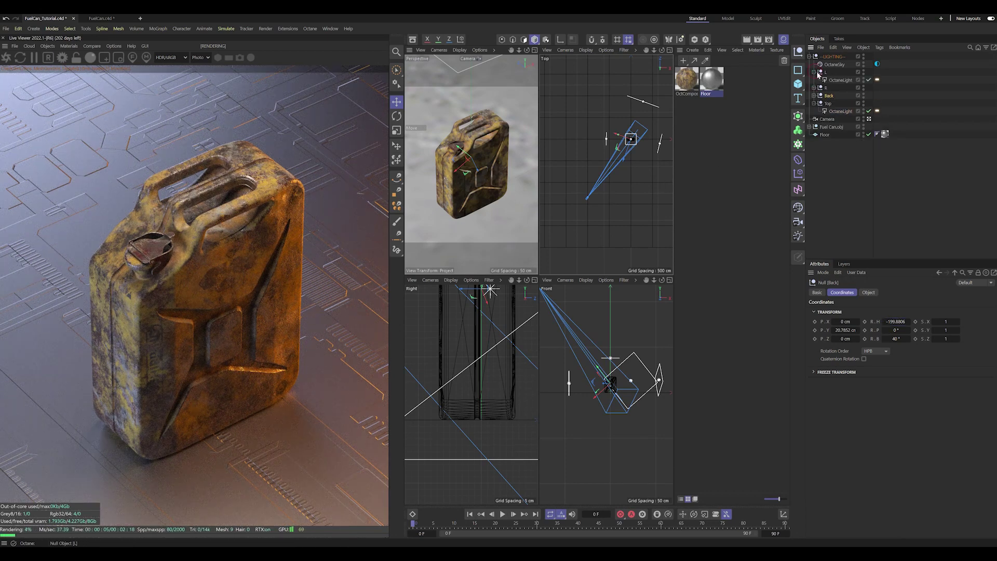
left_click(820, 72)
left_click_drag(897, 322, 901, 321)
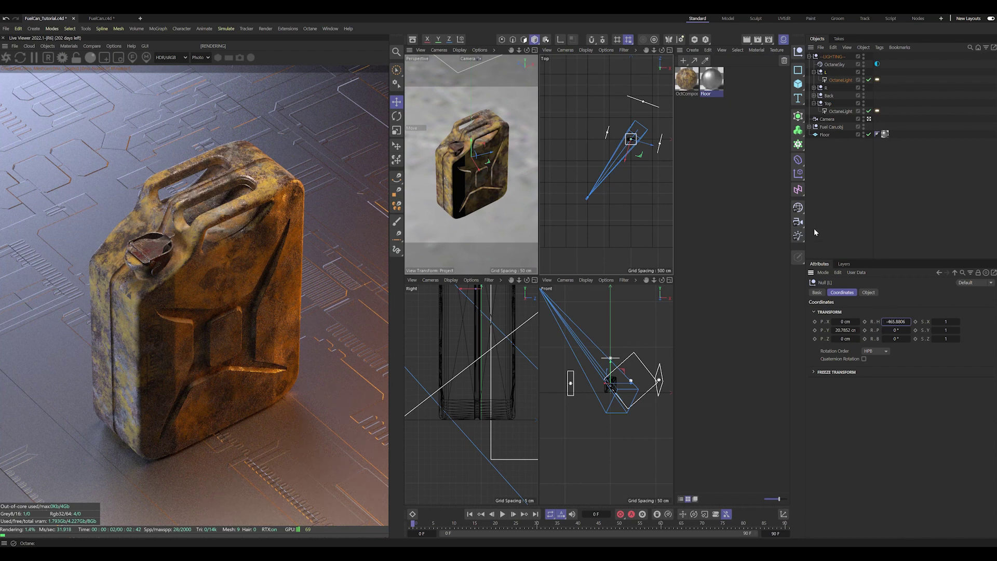
left_click(642, 101)
left_click_drag(643, 101, 636, 125)
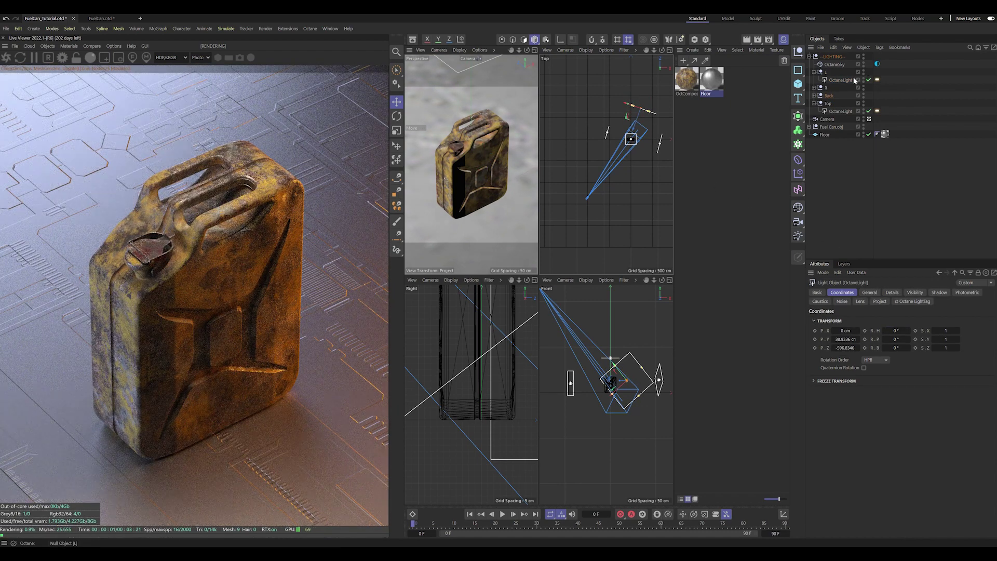
Lower the Back light tag's Power to 100.
left_click(828, 103)
left_click(813, 96)
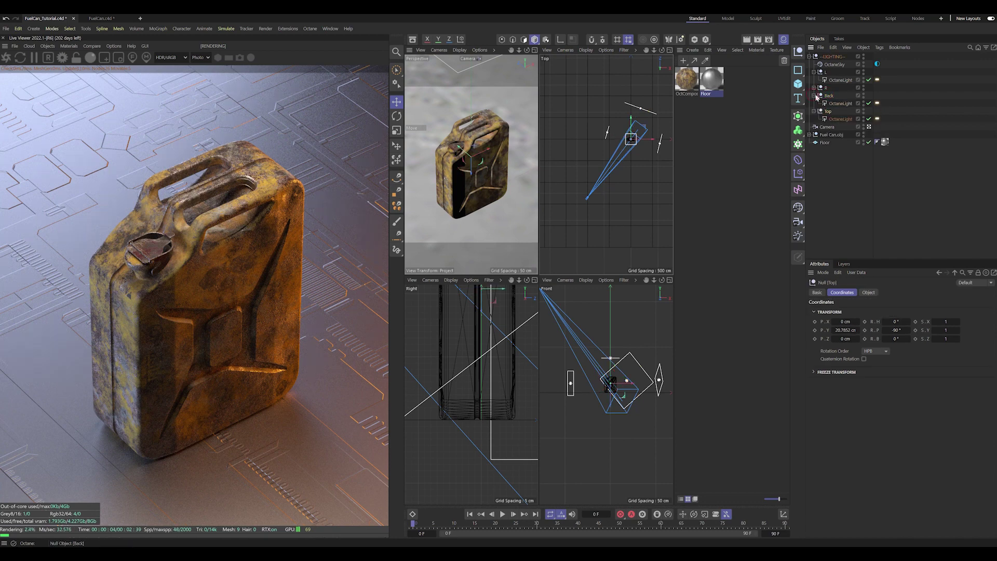
left_click(877, 102)
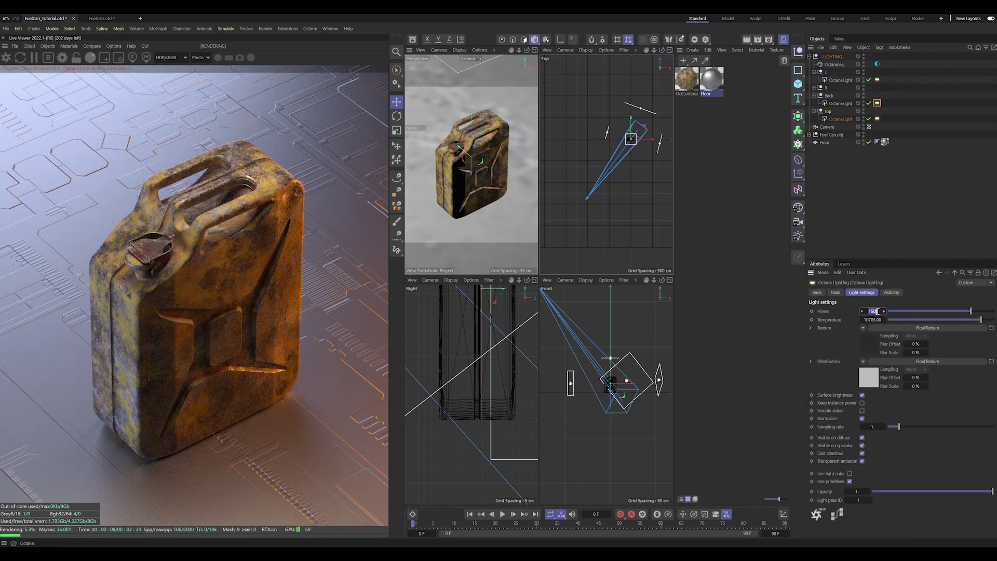
type("100")
key("Return")
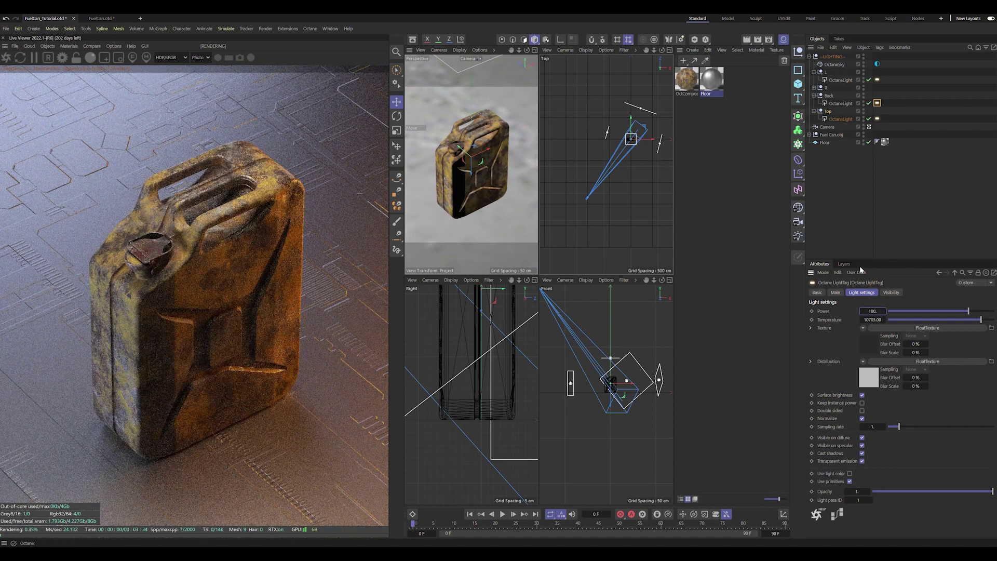
Shrink the back area light's emitting size and re-enable the L light.
left_click(840, 103)
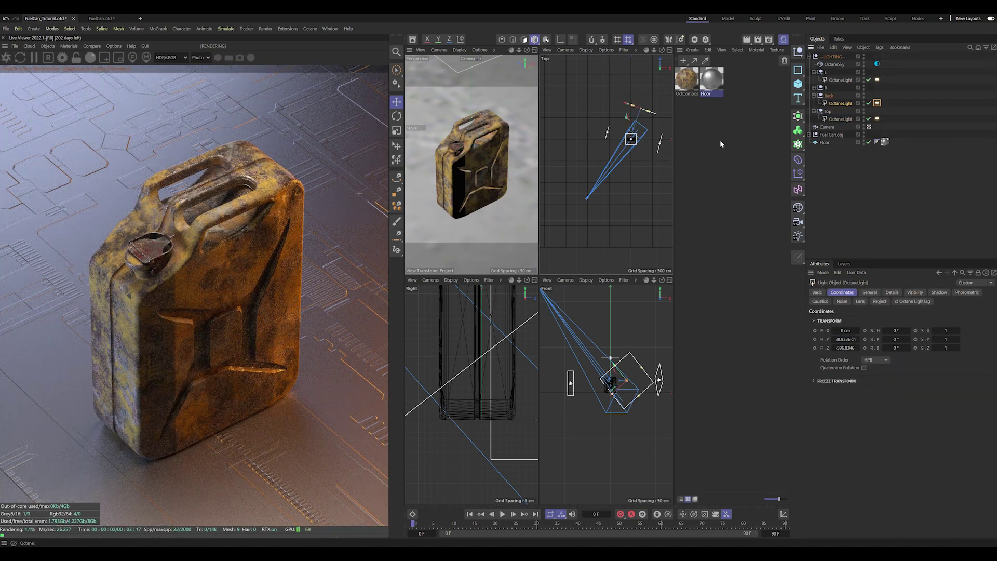
left_click(825, 120)
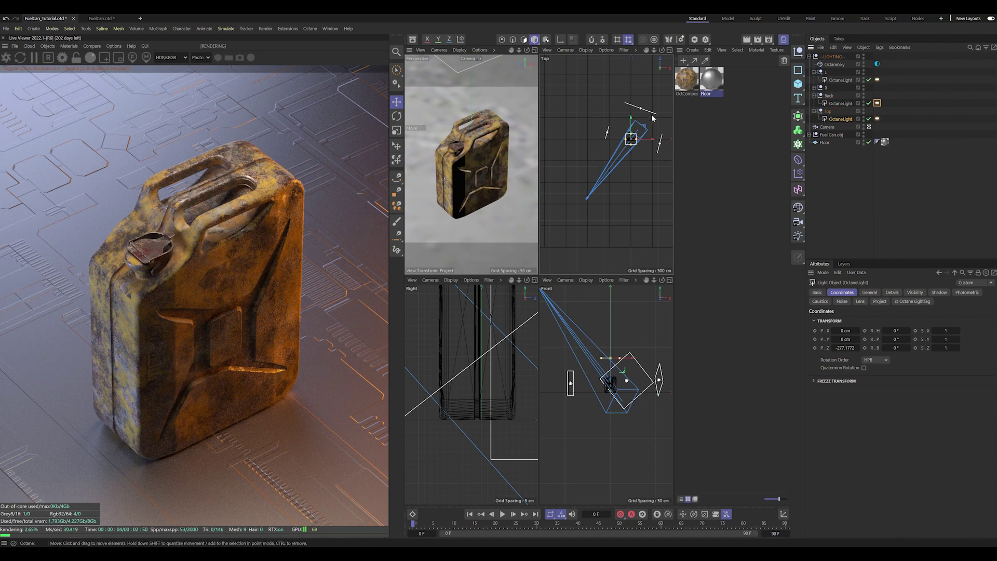
left_click(877, 103)
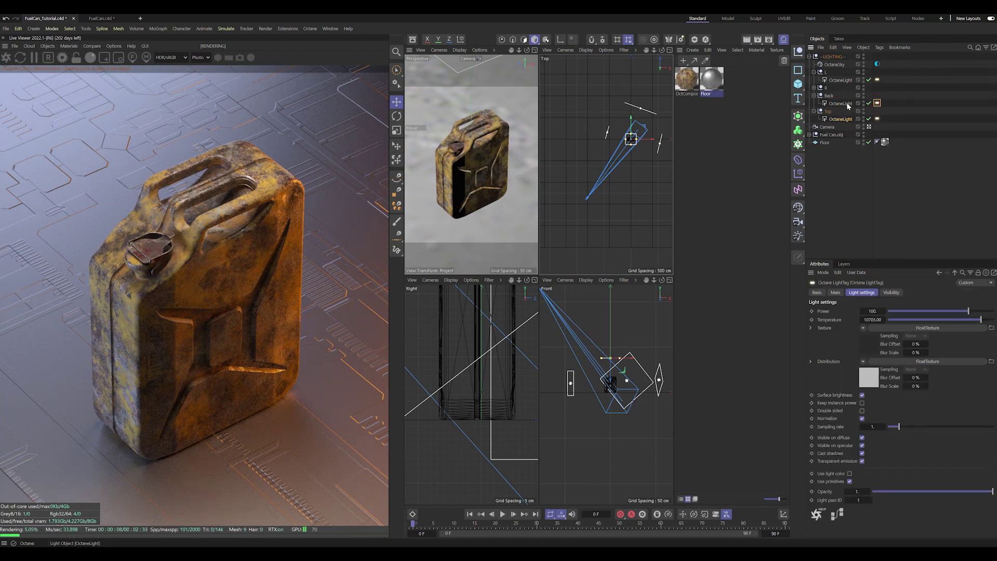
left_click(847, 104)
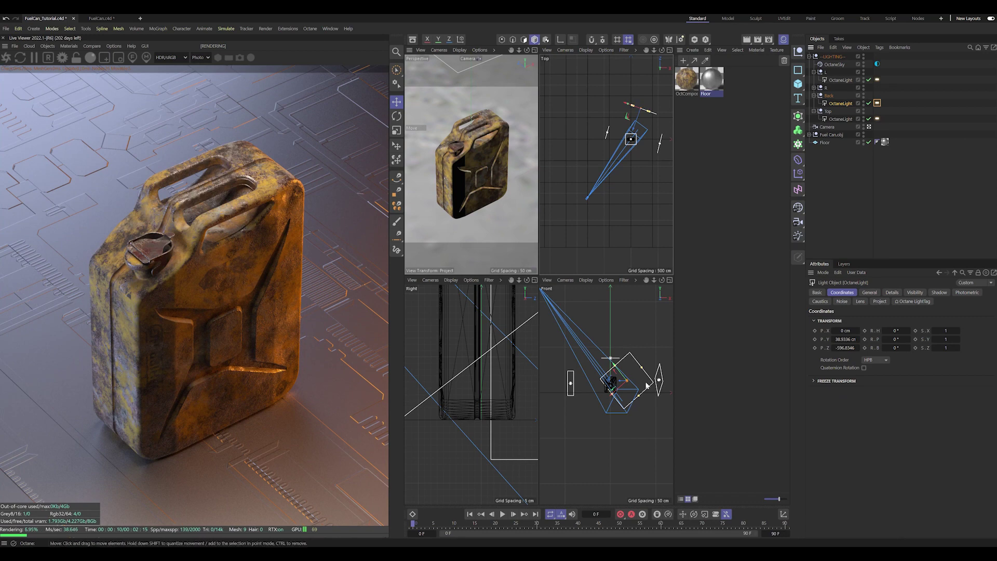
mouse_move(647, 385)
left_mouse_down()
mouse_move(638, 396)
mouse_move(632, 384)
left_mouse_up()
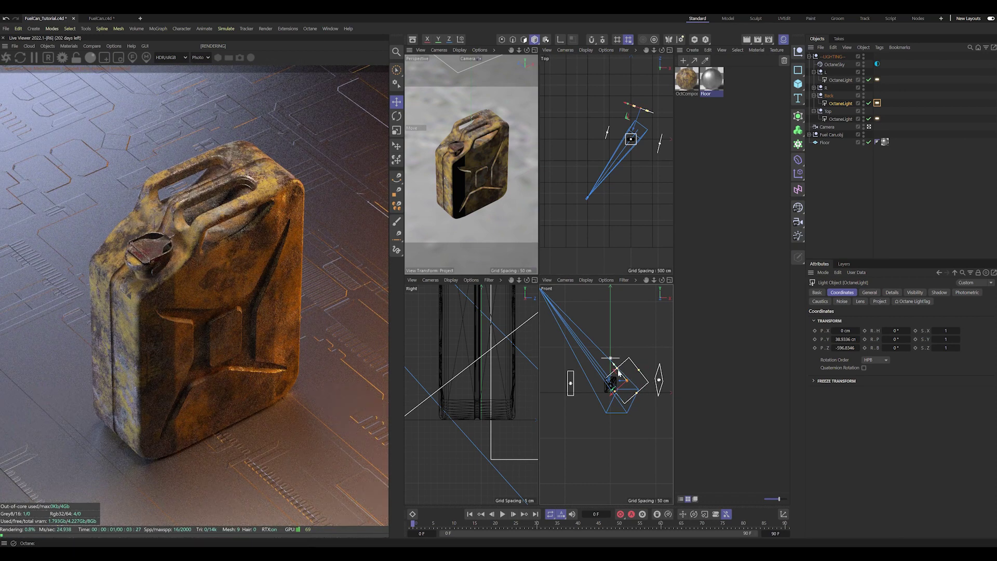
left_click(869, 80)
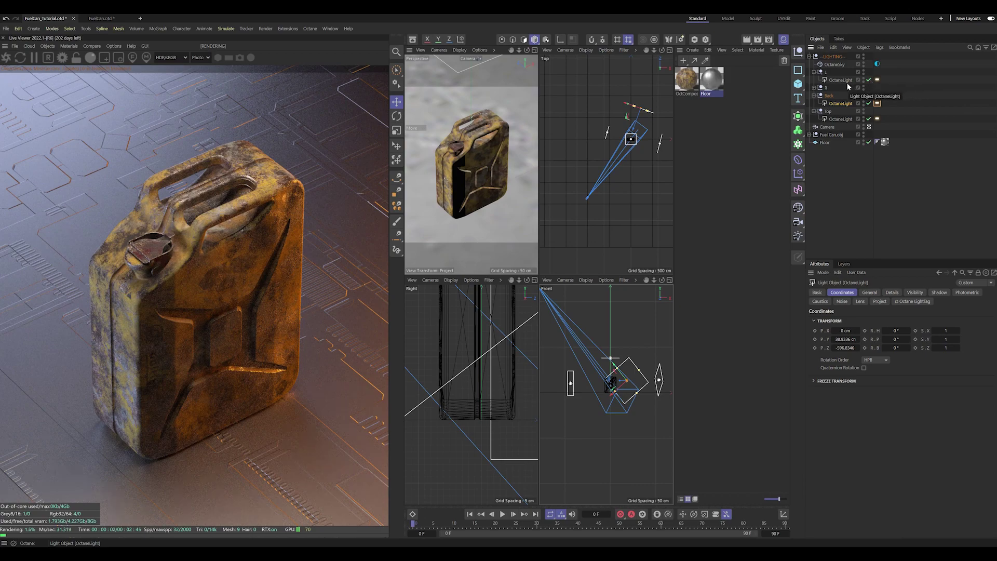
left_click(826, 72)
Drag the L null's heading to -452.88° for warm rim highlights on the can.
mouse_move(889, 317)
left_mouse_down()
mouse_move(878, 317)
mouse_move(909, 321)
left_mouse_up()
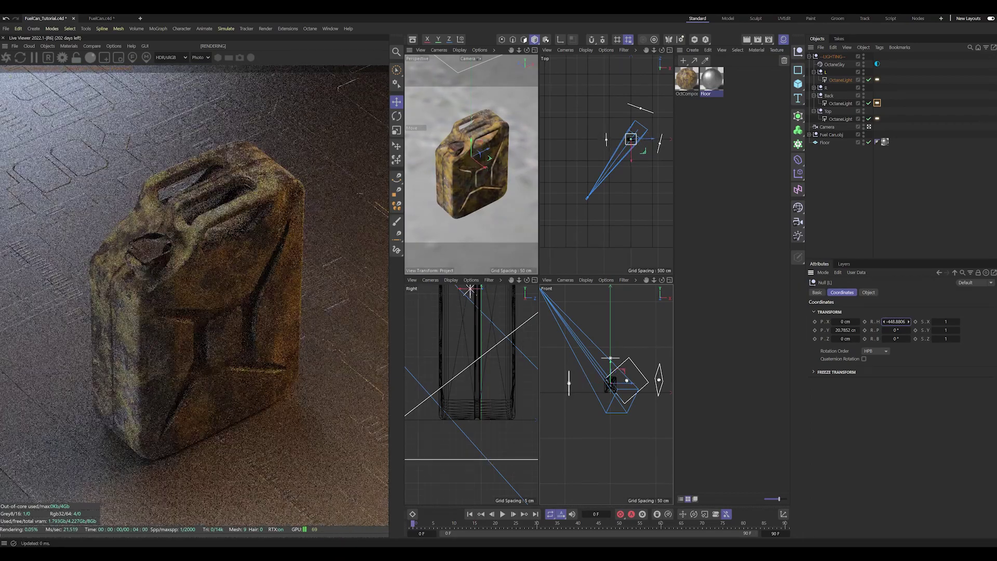
left_click_drag(894, 321, 894, 321)
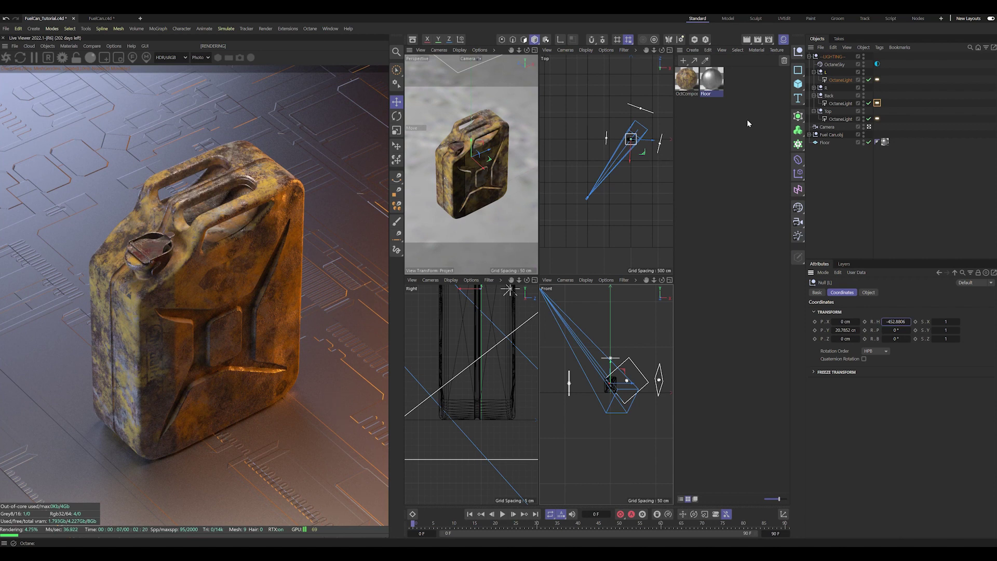
Collapse LIGHTING and duplicate the Fuel Can.obj group.
left_click(849, 163)
left_click(810, 57)
left_click(713, 81)
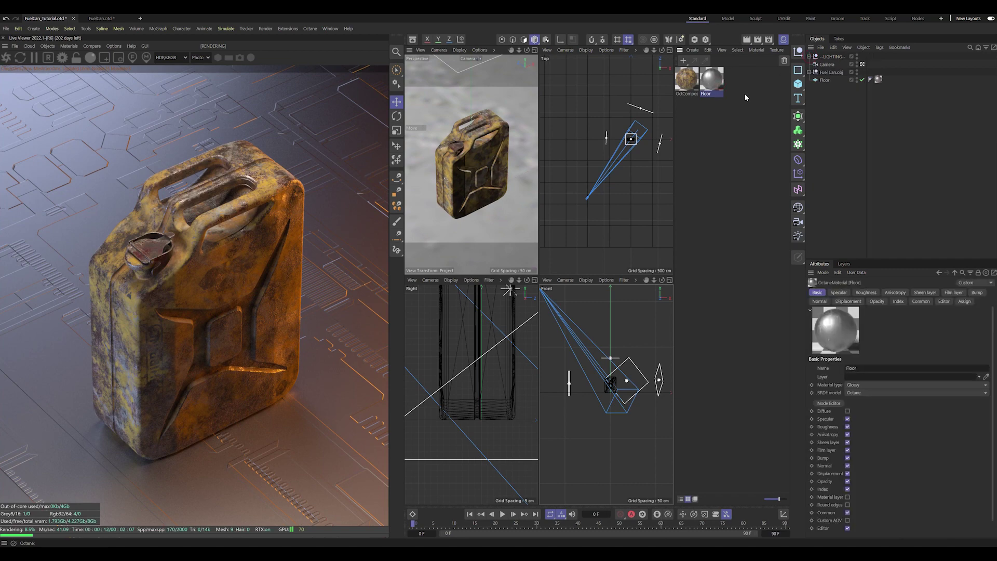
left_click(830, 73)
left_click_drag(830, 80, 829, 80, "ctrl")
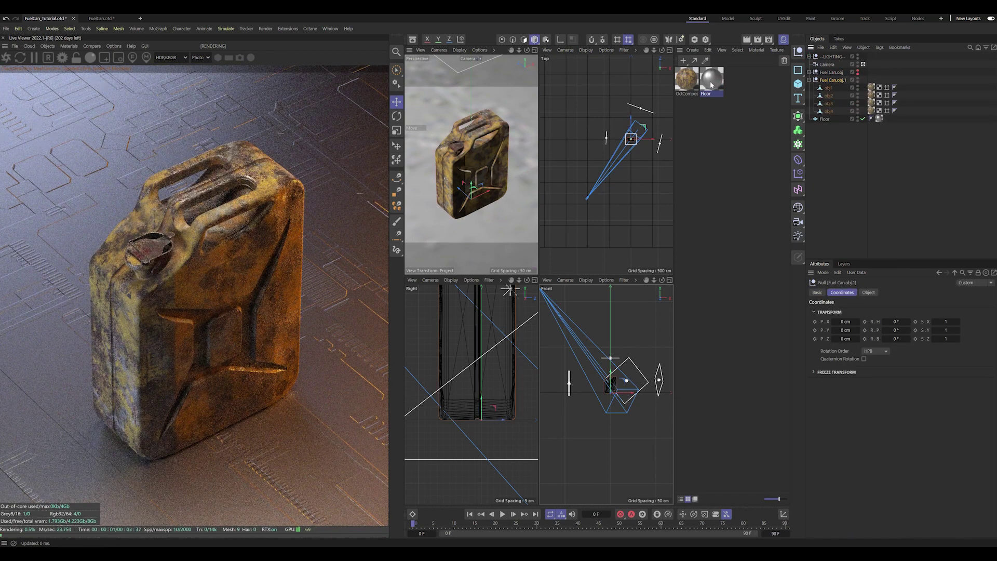
Delete the rusty material tags from the copied can's body, cap and other parts.
left_click(871, 111)
key("Delete")
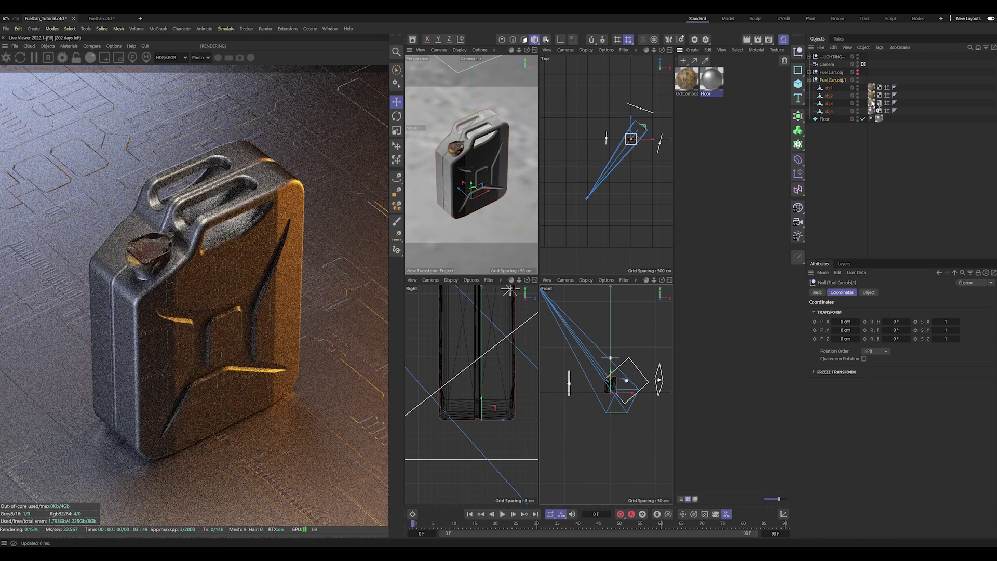
left_click(872, 103)
key("Delete")
left_click(874, 96)
key("Delete")
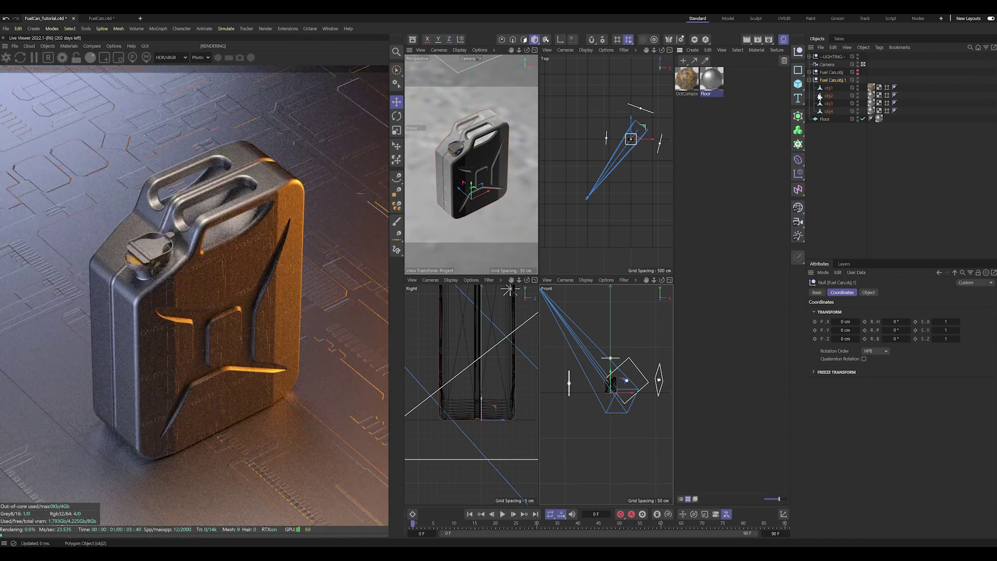
left_click(871, 88)
key("Delete")
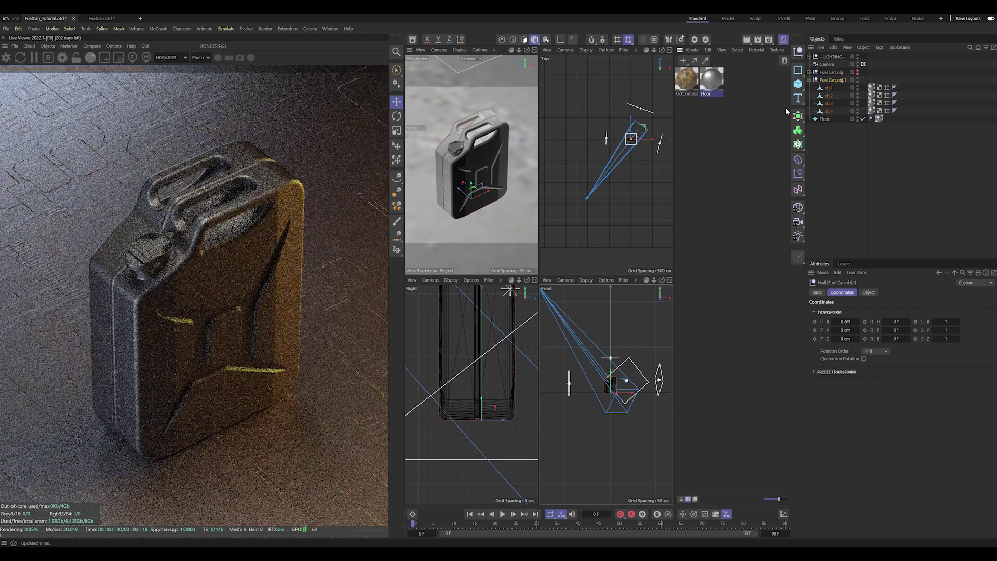
Duplicate the Floor material as Floor.1, test it on the floor, then undo.
left_click(712, 81)
left_click_drag(719, 87, 729, 87, "ctrl")
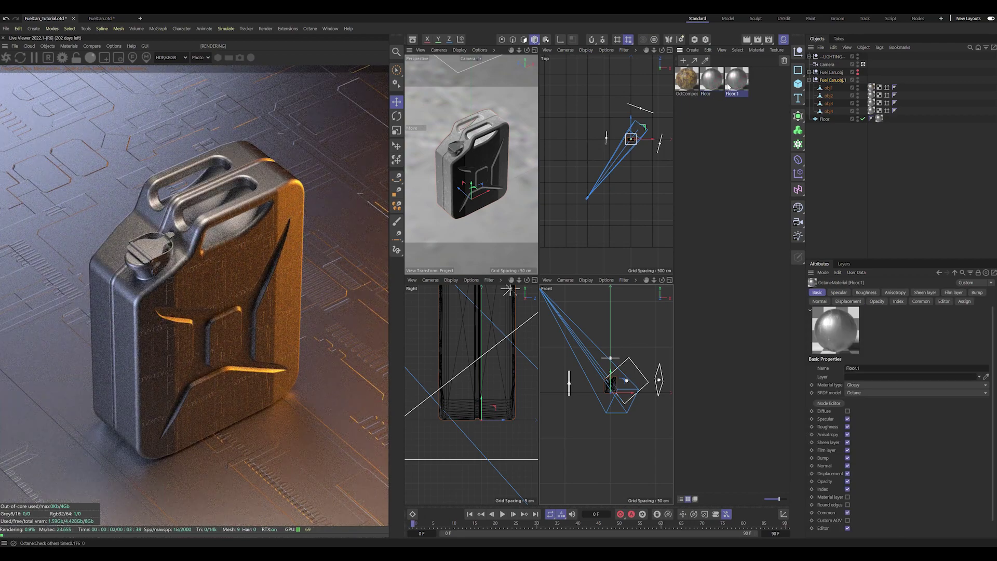
left_click_drag(875, 115, 876, 119)
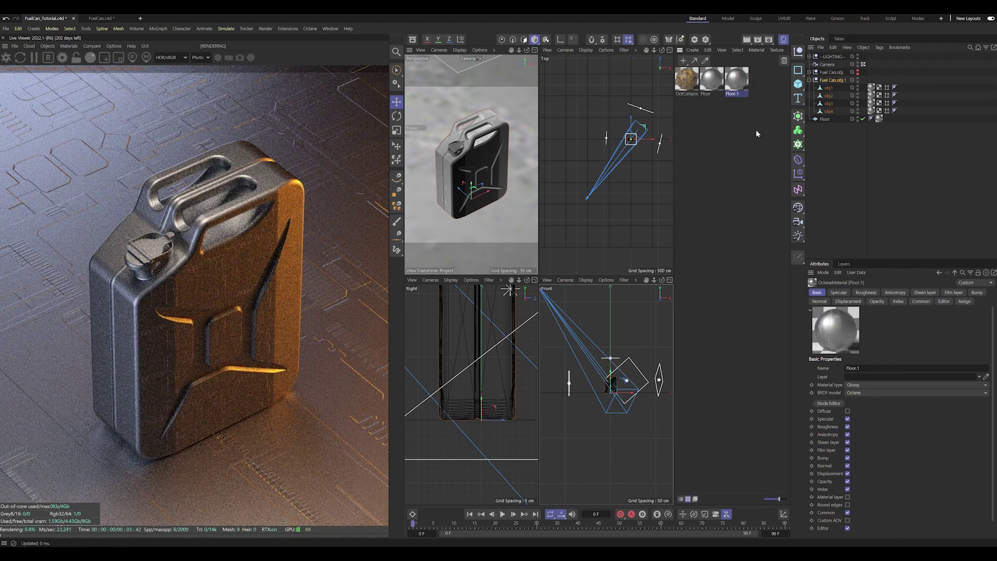
key("ctrl+z")
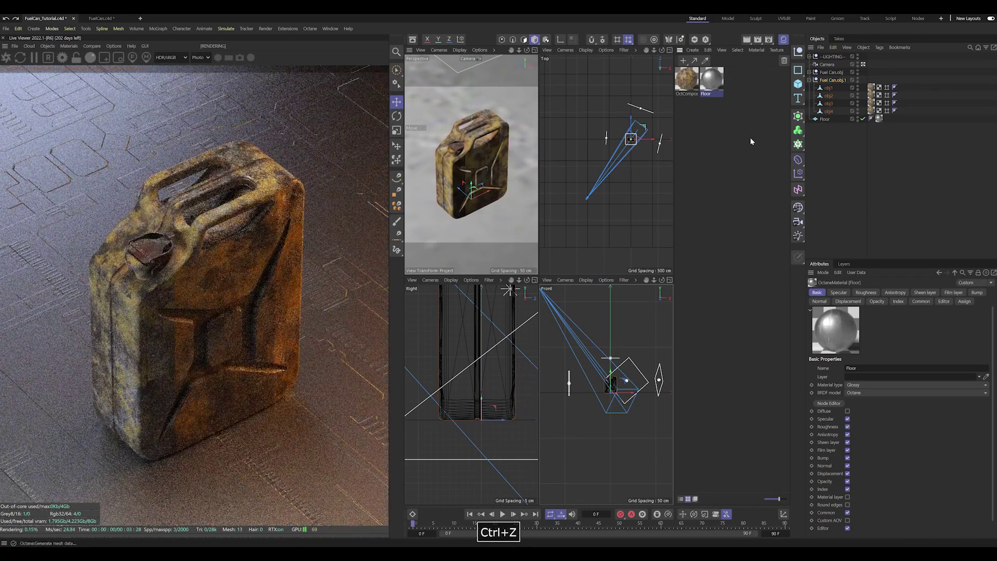
Duplicate Floor again and show the black untextured can instead of the rusty one.
key("ctrl+z")
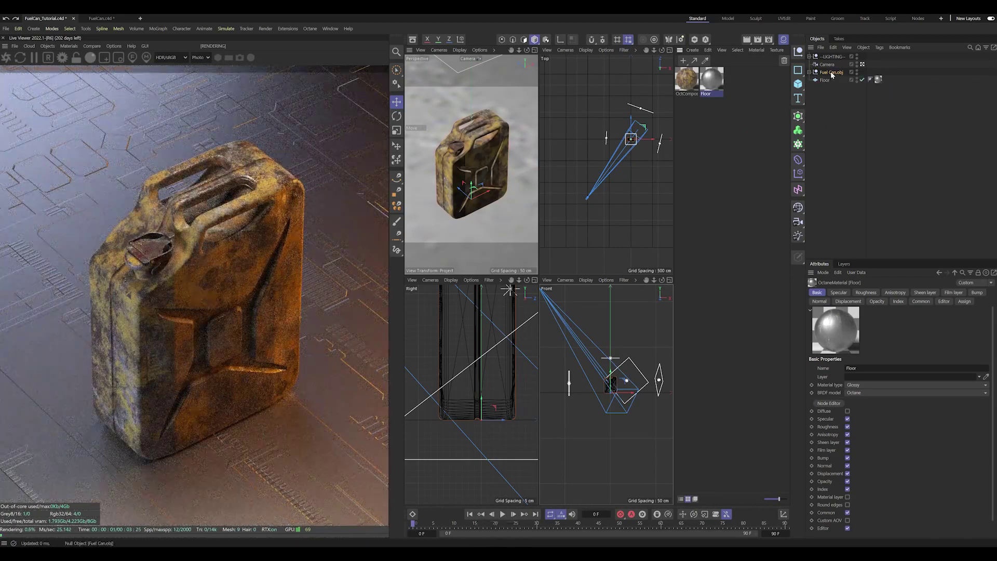
key("ctrl+y")
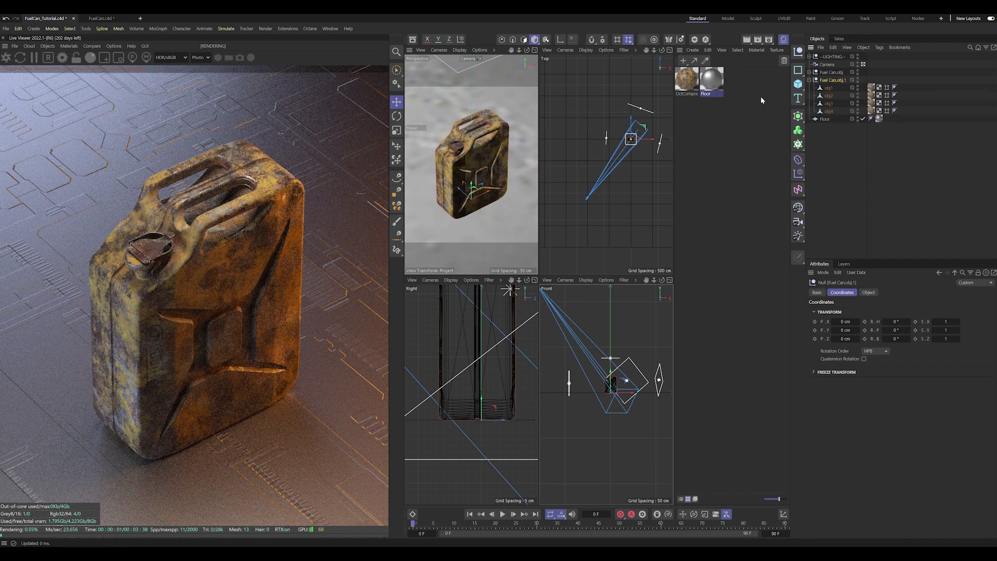
left_click_drag(716, 90, 735, 83, "ctrl")
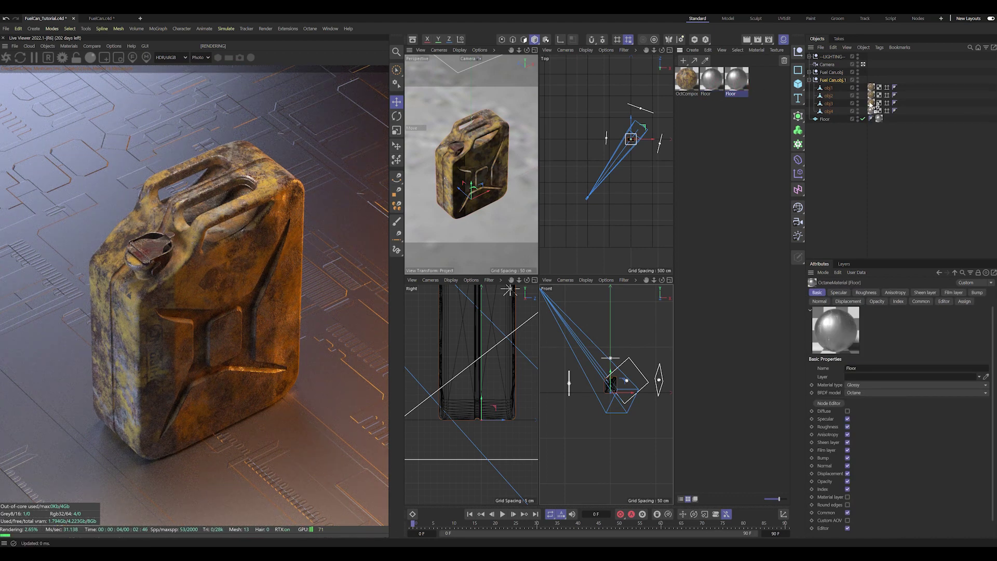
left_click_drag(873, 104, 873, 106)
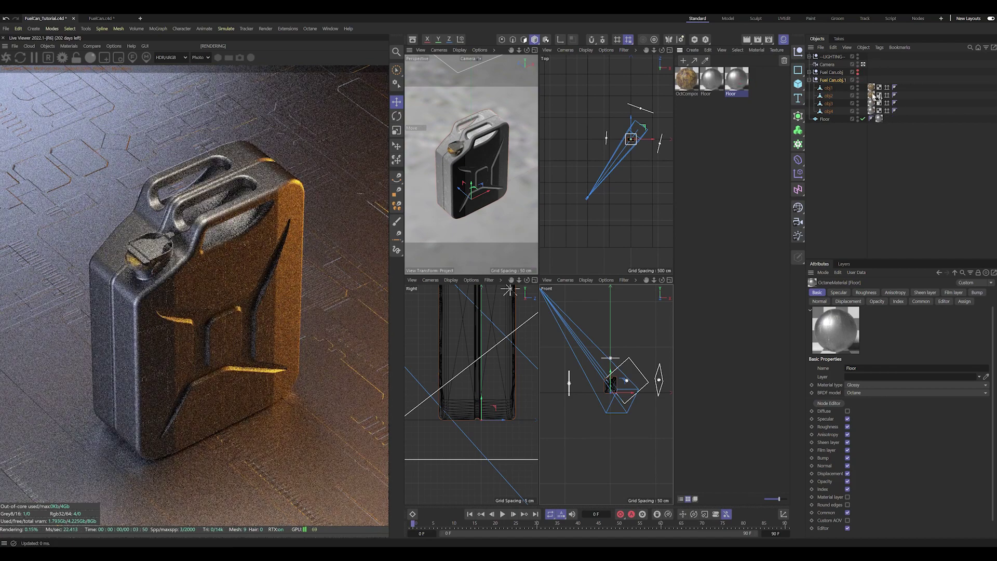
In the Floor material's node graph, lower the FloatTexture roughness value to 0.41.
double_click(737, 87)
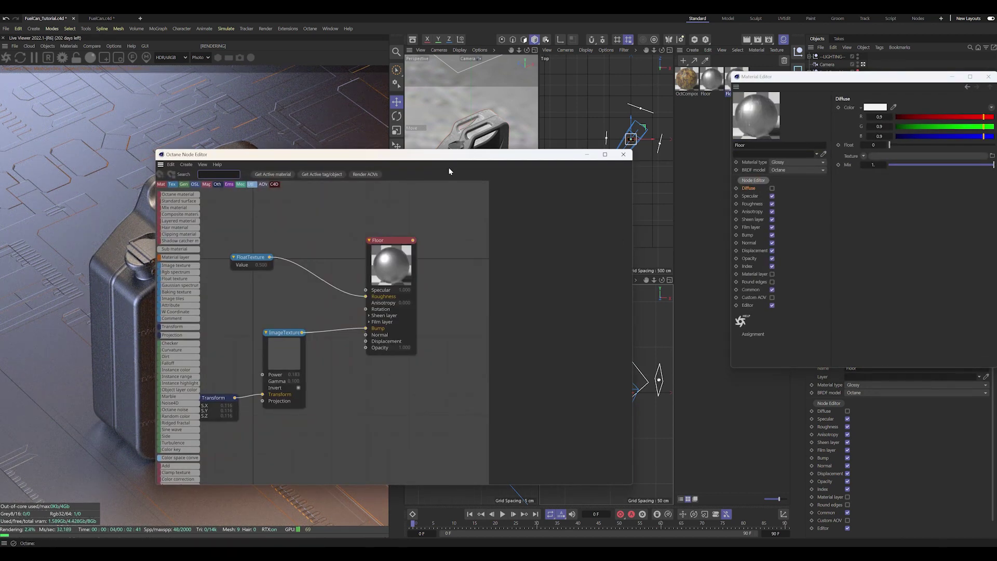
left_click_drag(363, 154, 630, 198)
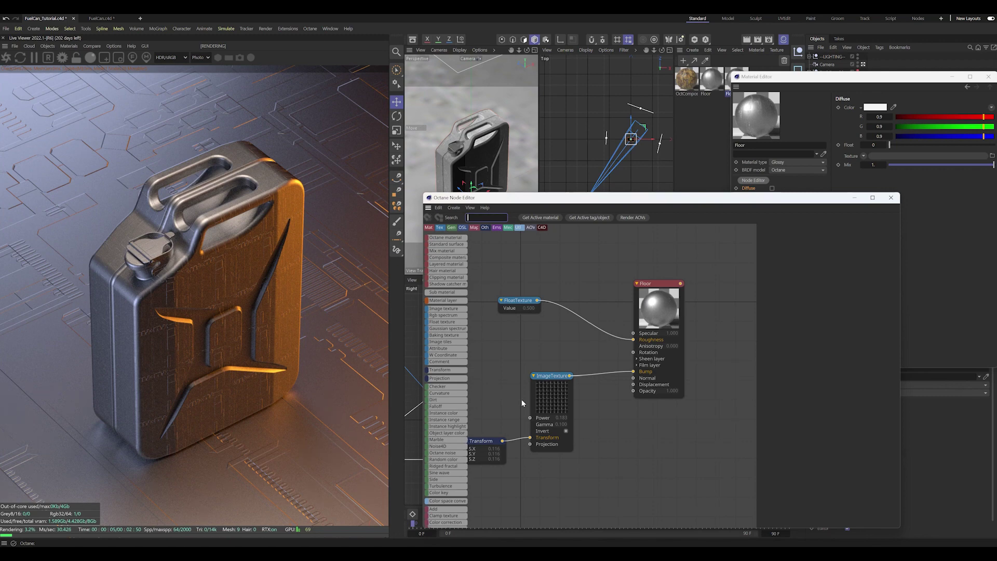
left_click(546, 397)
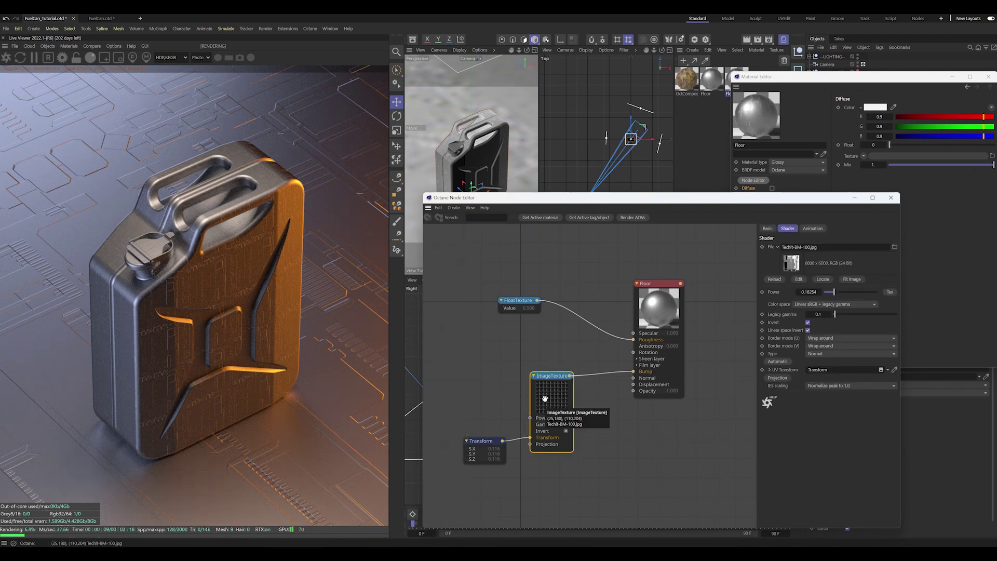
left_click(493, 270)
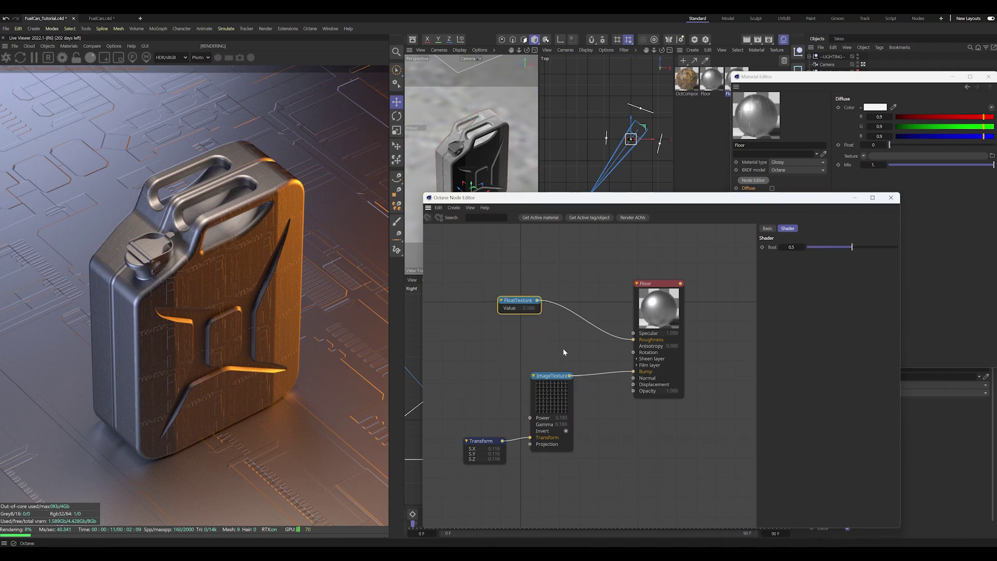
left_click(542, 374)
left_click(514, 301)
left_click_drag(852, 248, 844, 247)
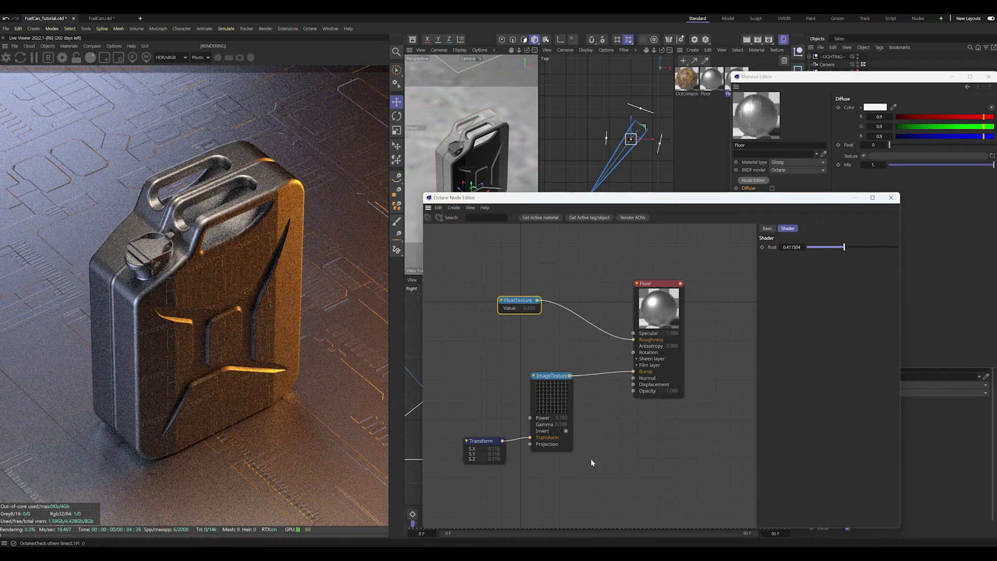
Scale the bump ImageTexture's Transform node to 0.728 on S.X, S.Y and S.Z, closing both editors.
left_click(551, 375)
left_click(483, 441, "shift")
left_click_drag(507, 444, 495, 426)
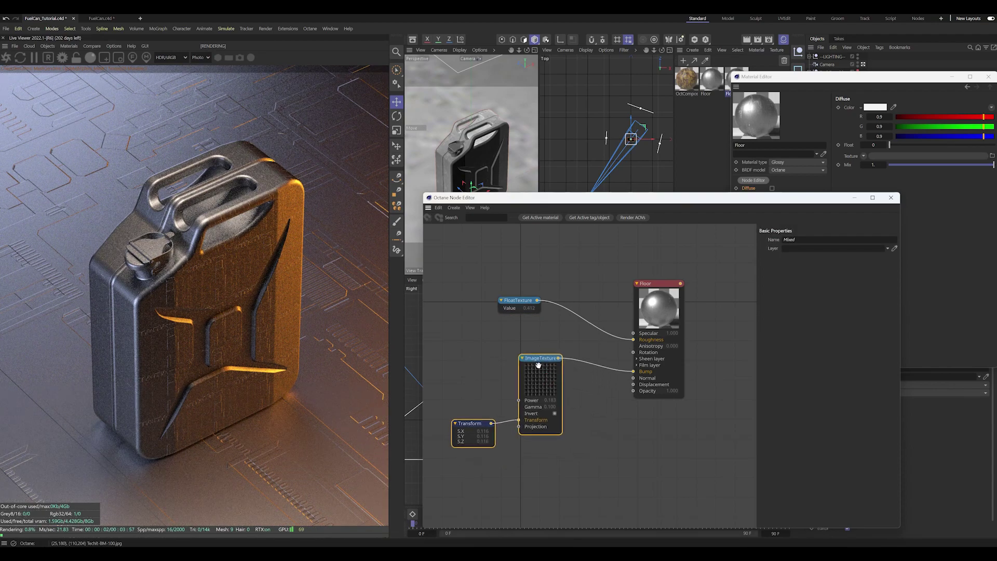
left_click(494, 426)
left_click_drag(854, 300, 872, 302)
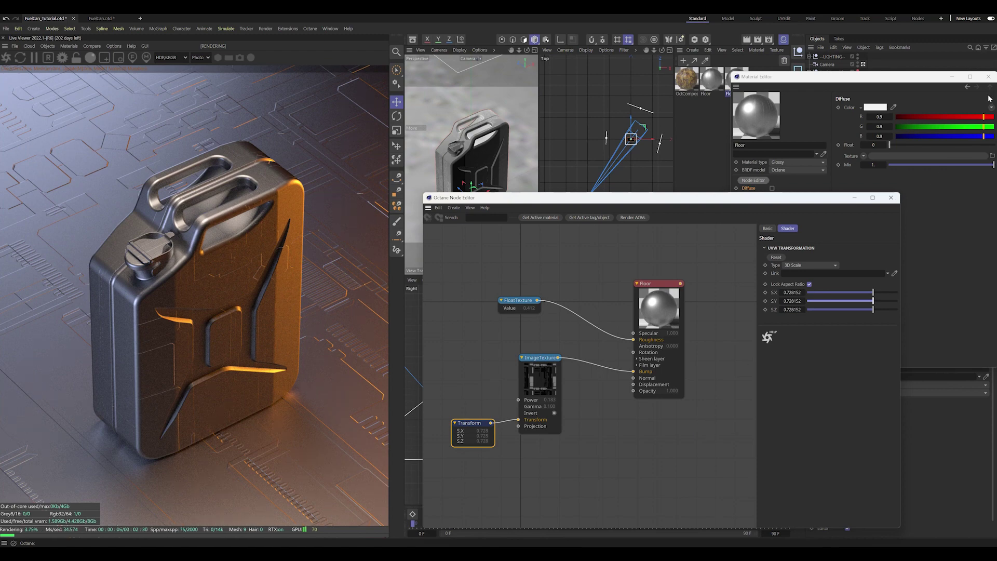
left_click(988, 77)
left_click(890, 197)
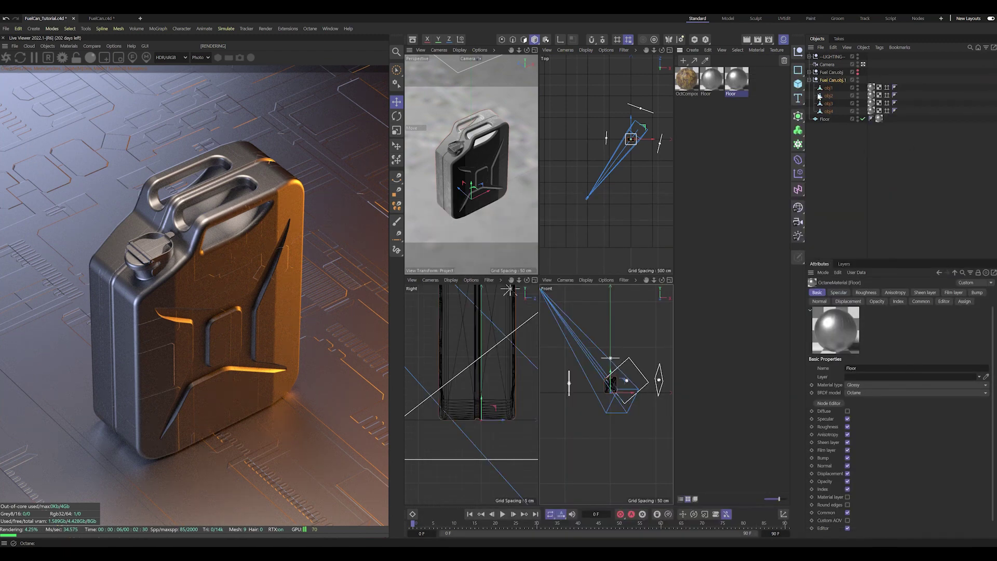
Set the L light's Octane LightTag temperature to about 3915.
left_click(808, 56)
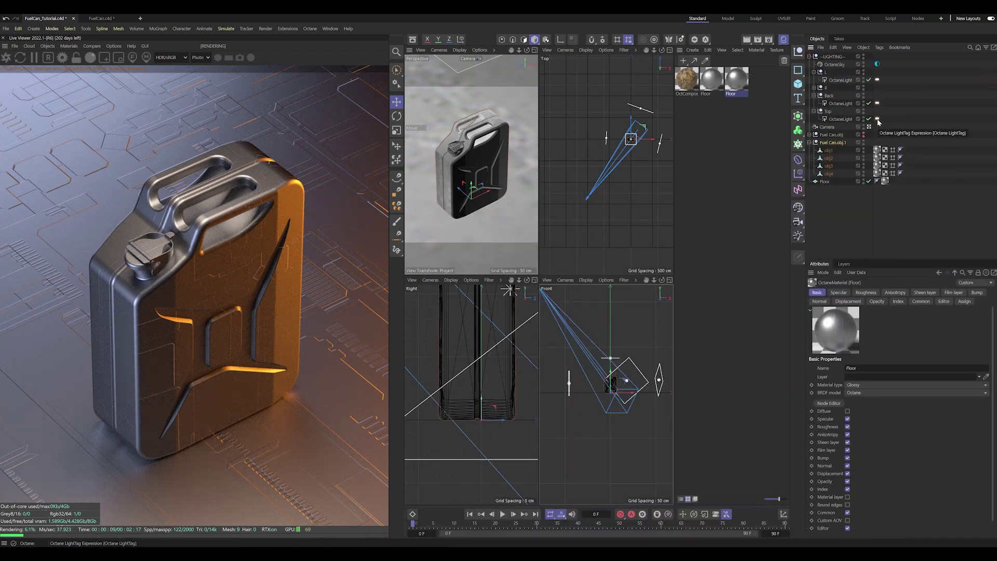
left_click(877, 80)
mouse_move(986, 319)
left_mouse_down()
mouse_move(900, 319)
mouse_move(930, 335)
mouse_move(921, 336)
left_mouse_up()
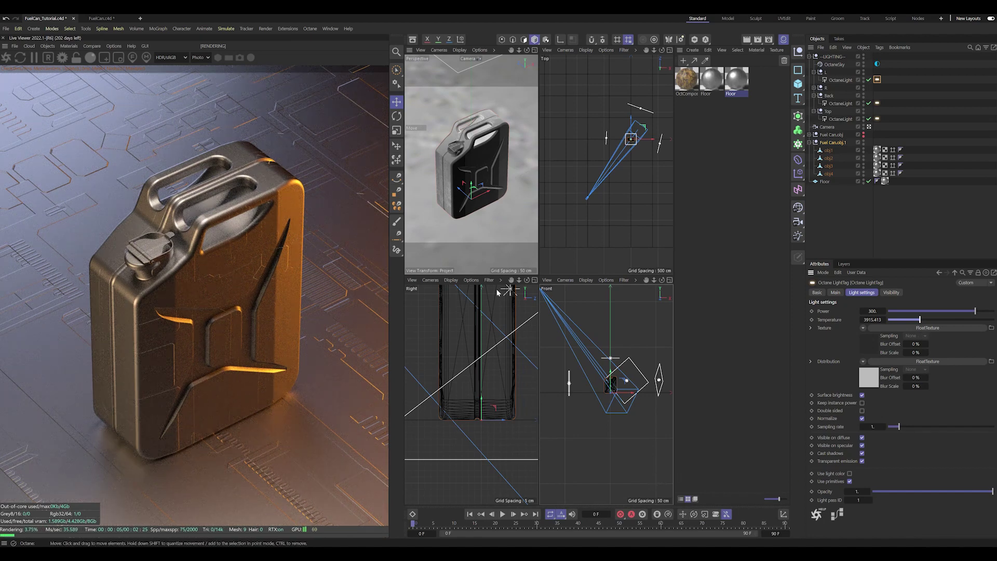
Collapse the Object Manager groups, save with Ctrl+S, and make the rusty Fuel Can.obj visible instead of the black can.
left_click(811, 56)
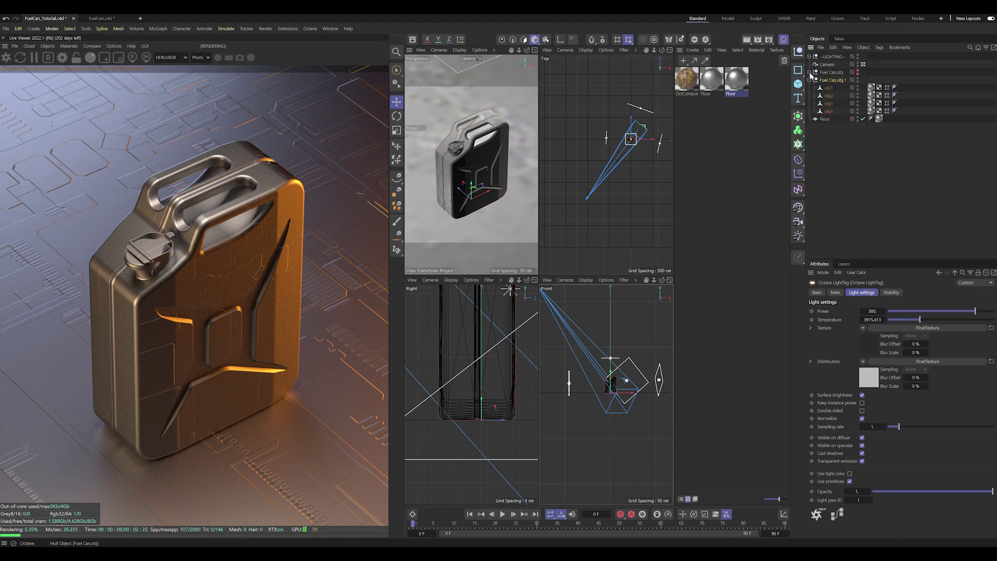
left_click(809, 79)
left_click(836, 116)
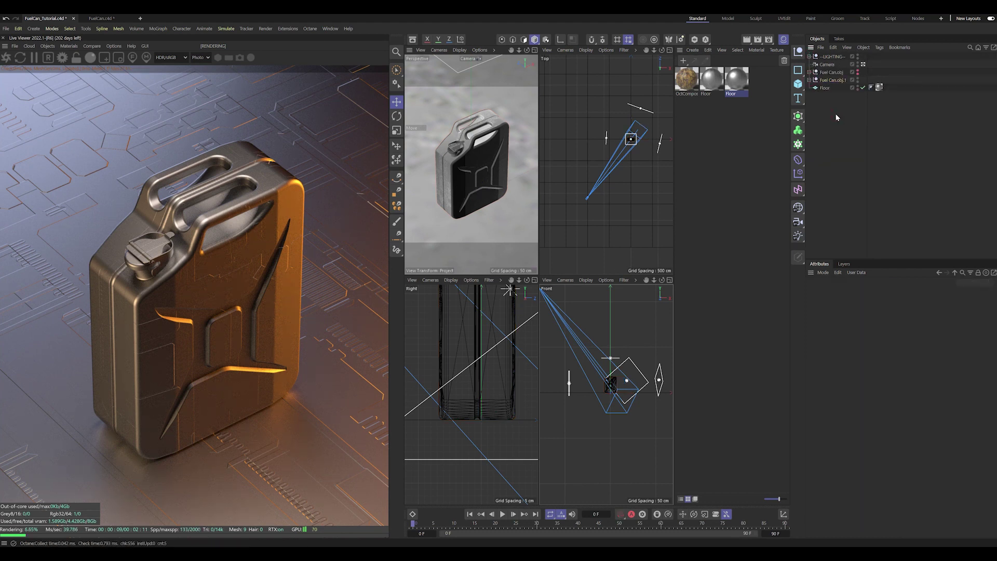
key("ctrl+s")
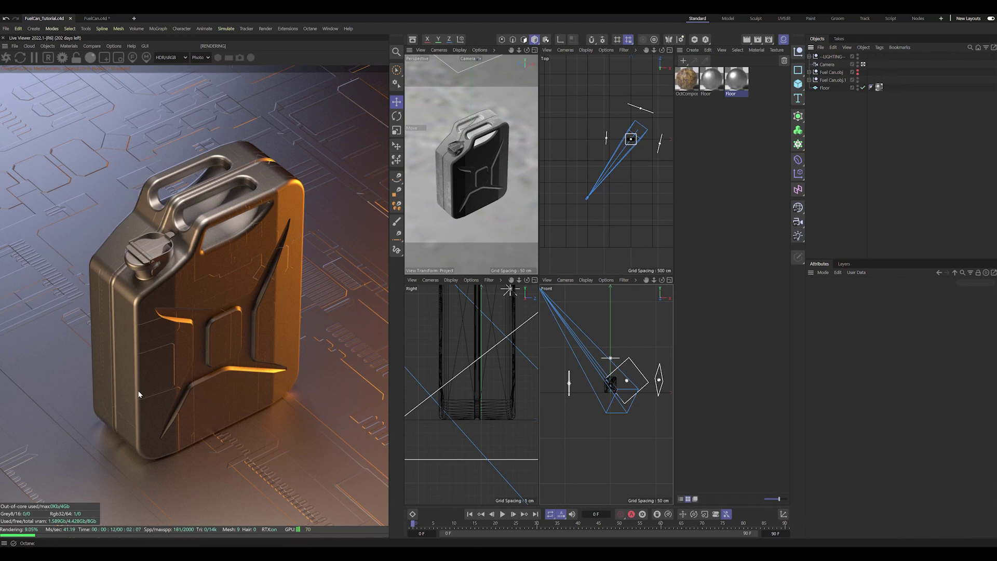
left_click(858, 80, "ctrl")
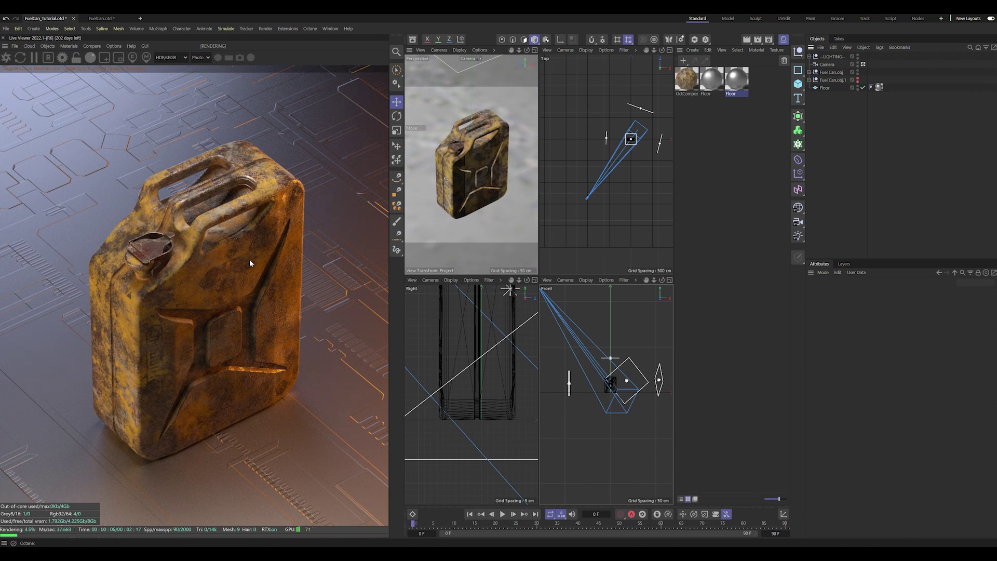
left_click(769, 38)
Change the render Save path so the output file is named 03.
left_click(787, 80)
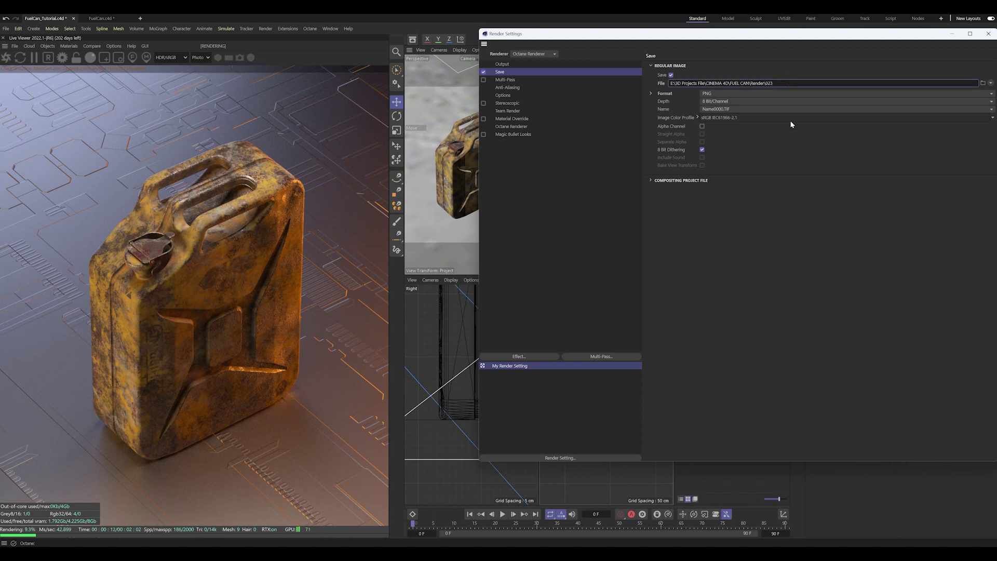
key("BackSpace")
type("3")
key("Return")
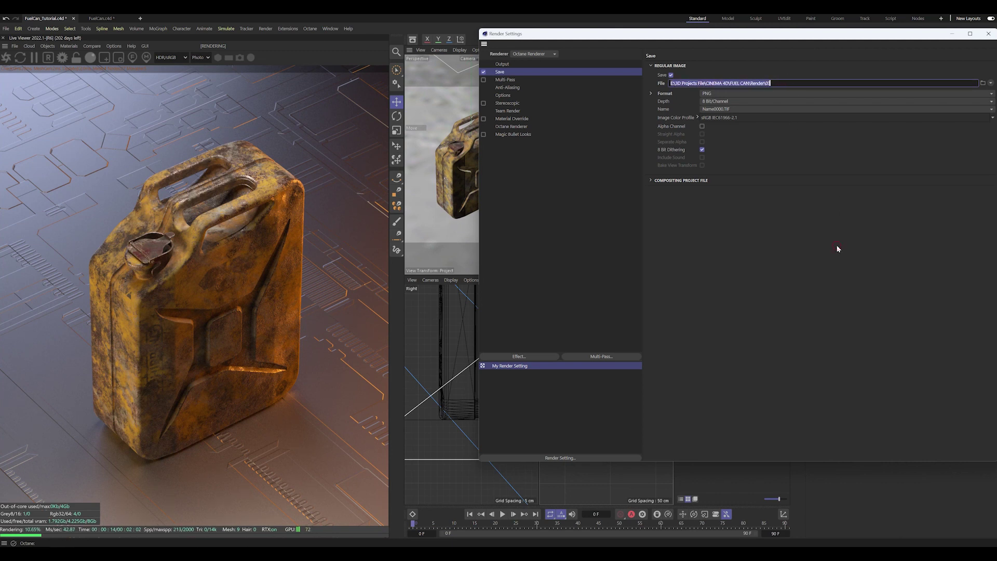
Enable Lock Ratio and set the output width to 1935 in Render Settings.
left_click(501, 64)
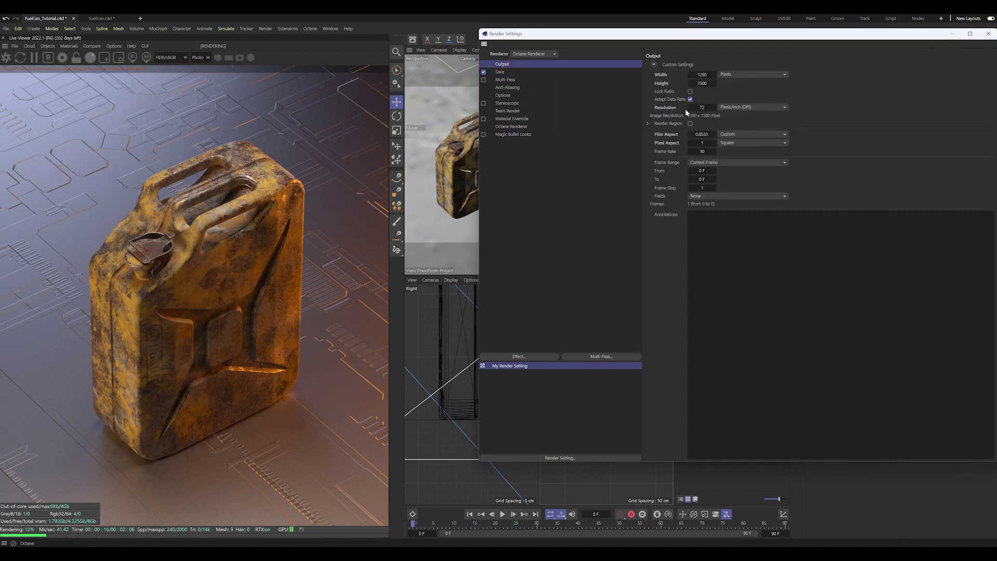
left_click_drag(721, 34, 560, 44)
left_click(528, 102)
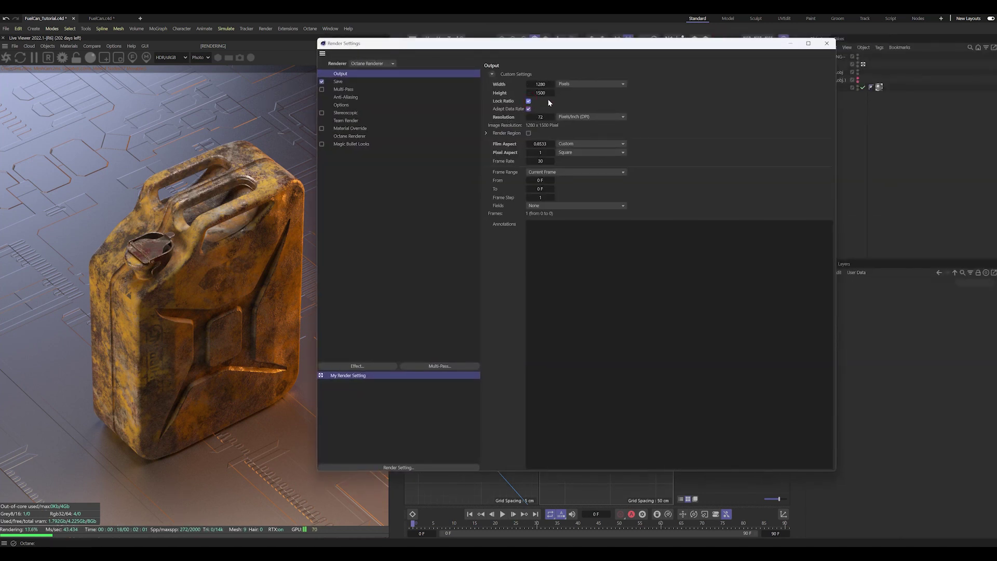
left_click(545, 93)
left_click(553, 85)
type("1935")
left_click(824, 45)
Review the Octane render settings, then render the final image to the Picture Viewer.
key("ctrl+b")
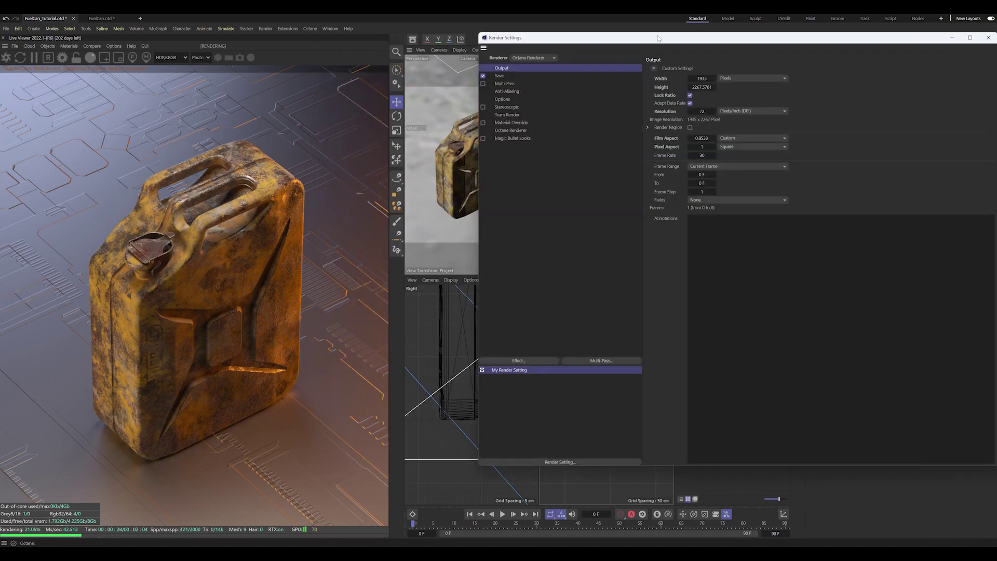
left_click(62, 57)
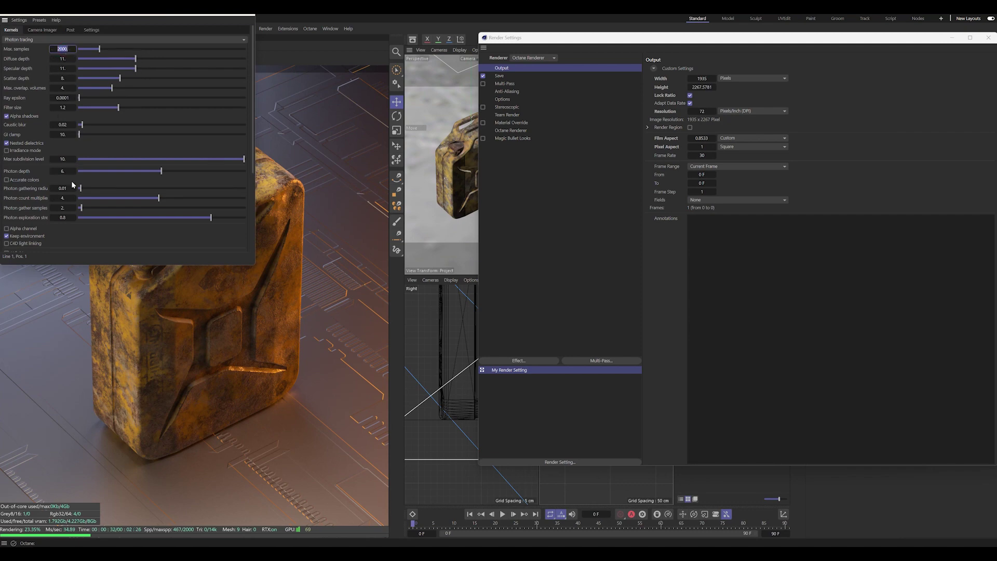
left_click(244, 16)
key("ctrl+b")
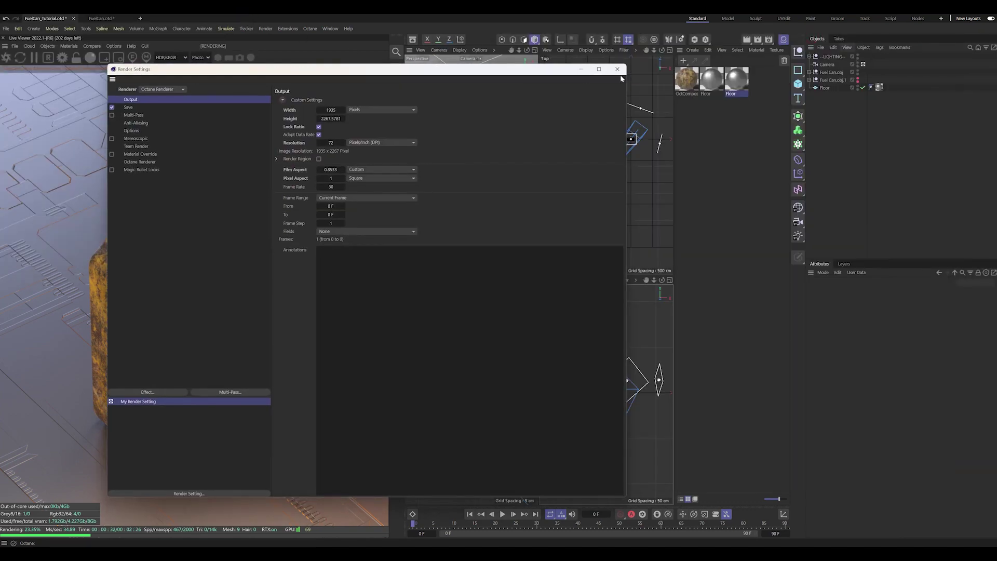
left_click(758, 39)
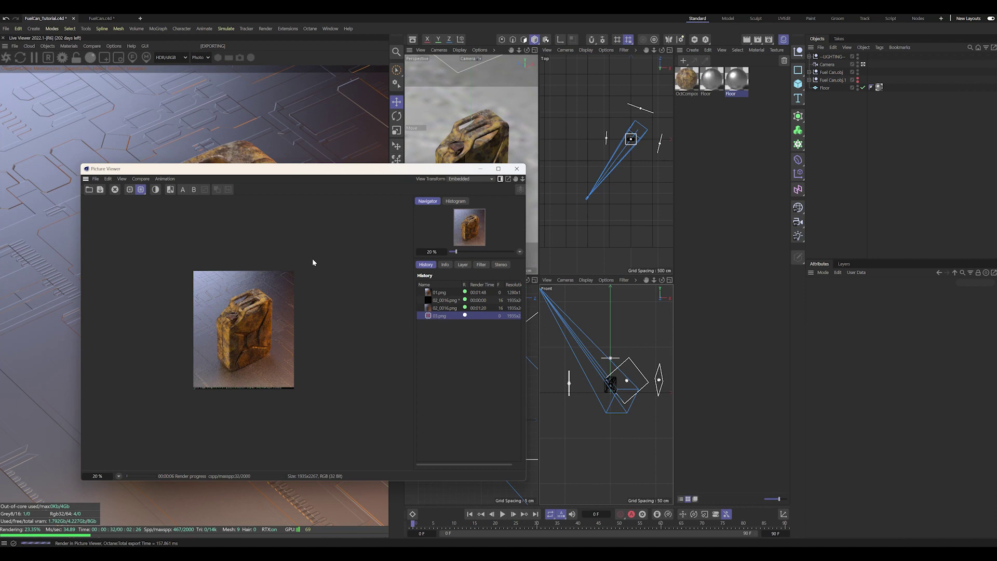
Close the Picture Viewer, hide Fuel Can.obj.1 and show the plain black Fuel Can.obj again.
left_click(480, 169)
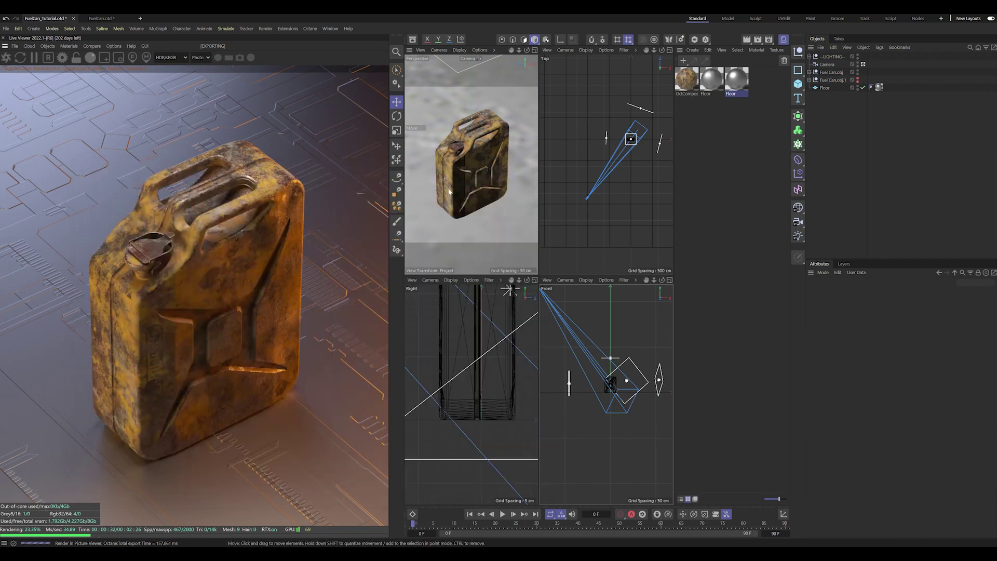
left_click(857, 80)
left_click(857, 72)
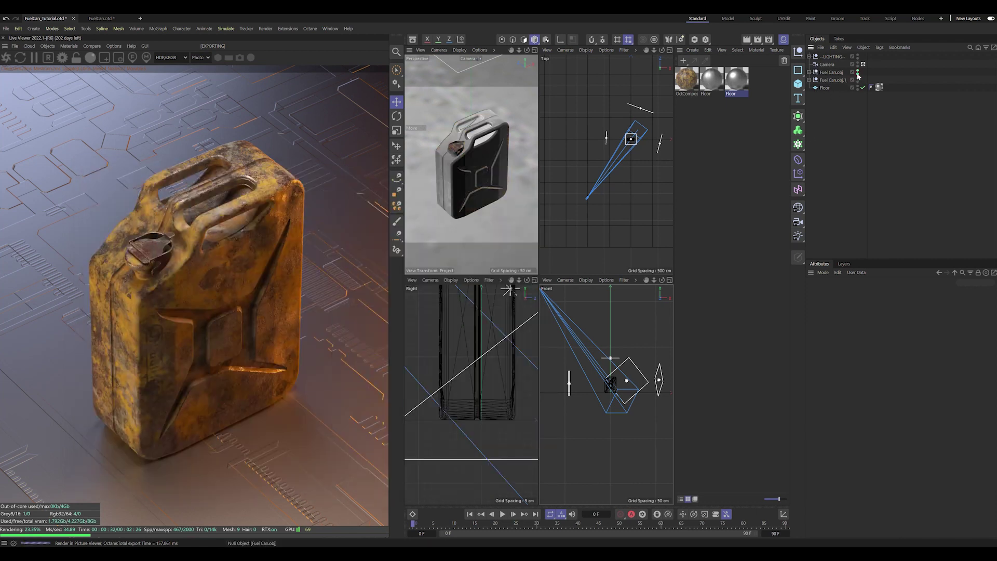
left_click(828, 73)
left_click(841, 80)
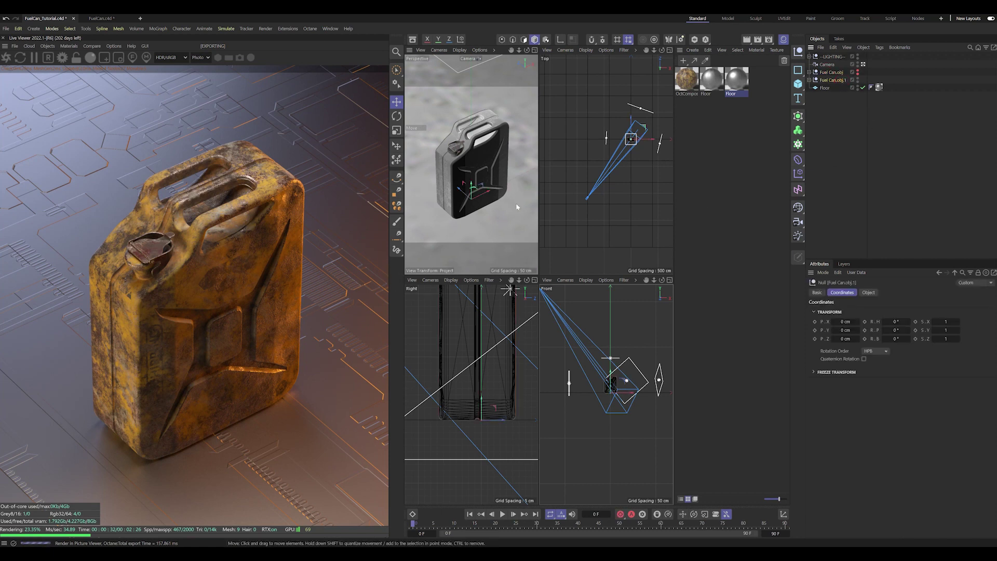